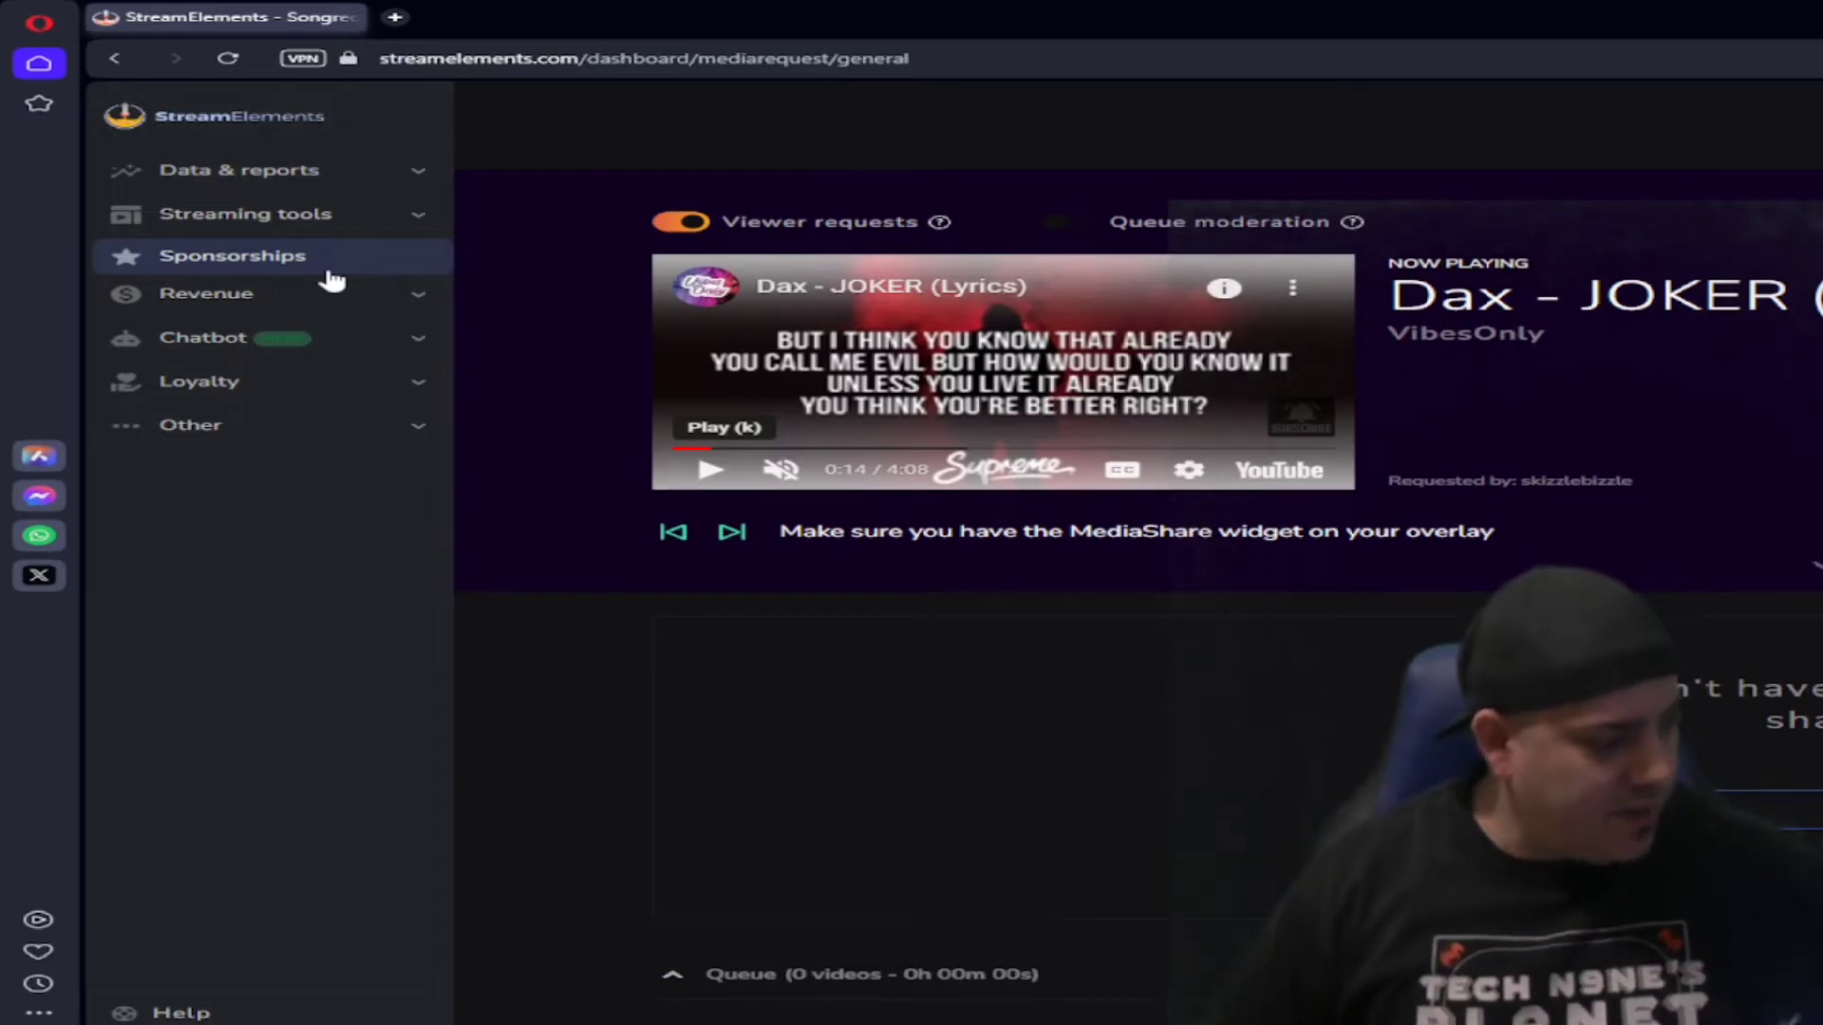
Step: Expand the Other sidebar group to list Chatstats, Media request and Profile page
{"action": "left_click", "coordinate": [263, 434]}
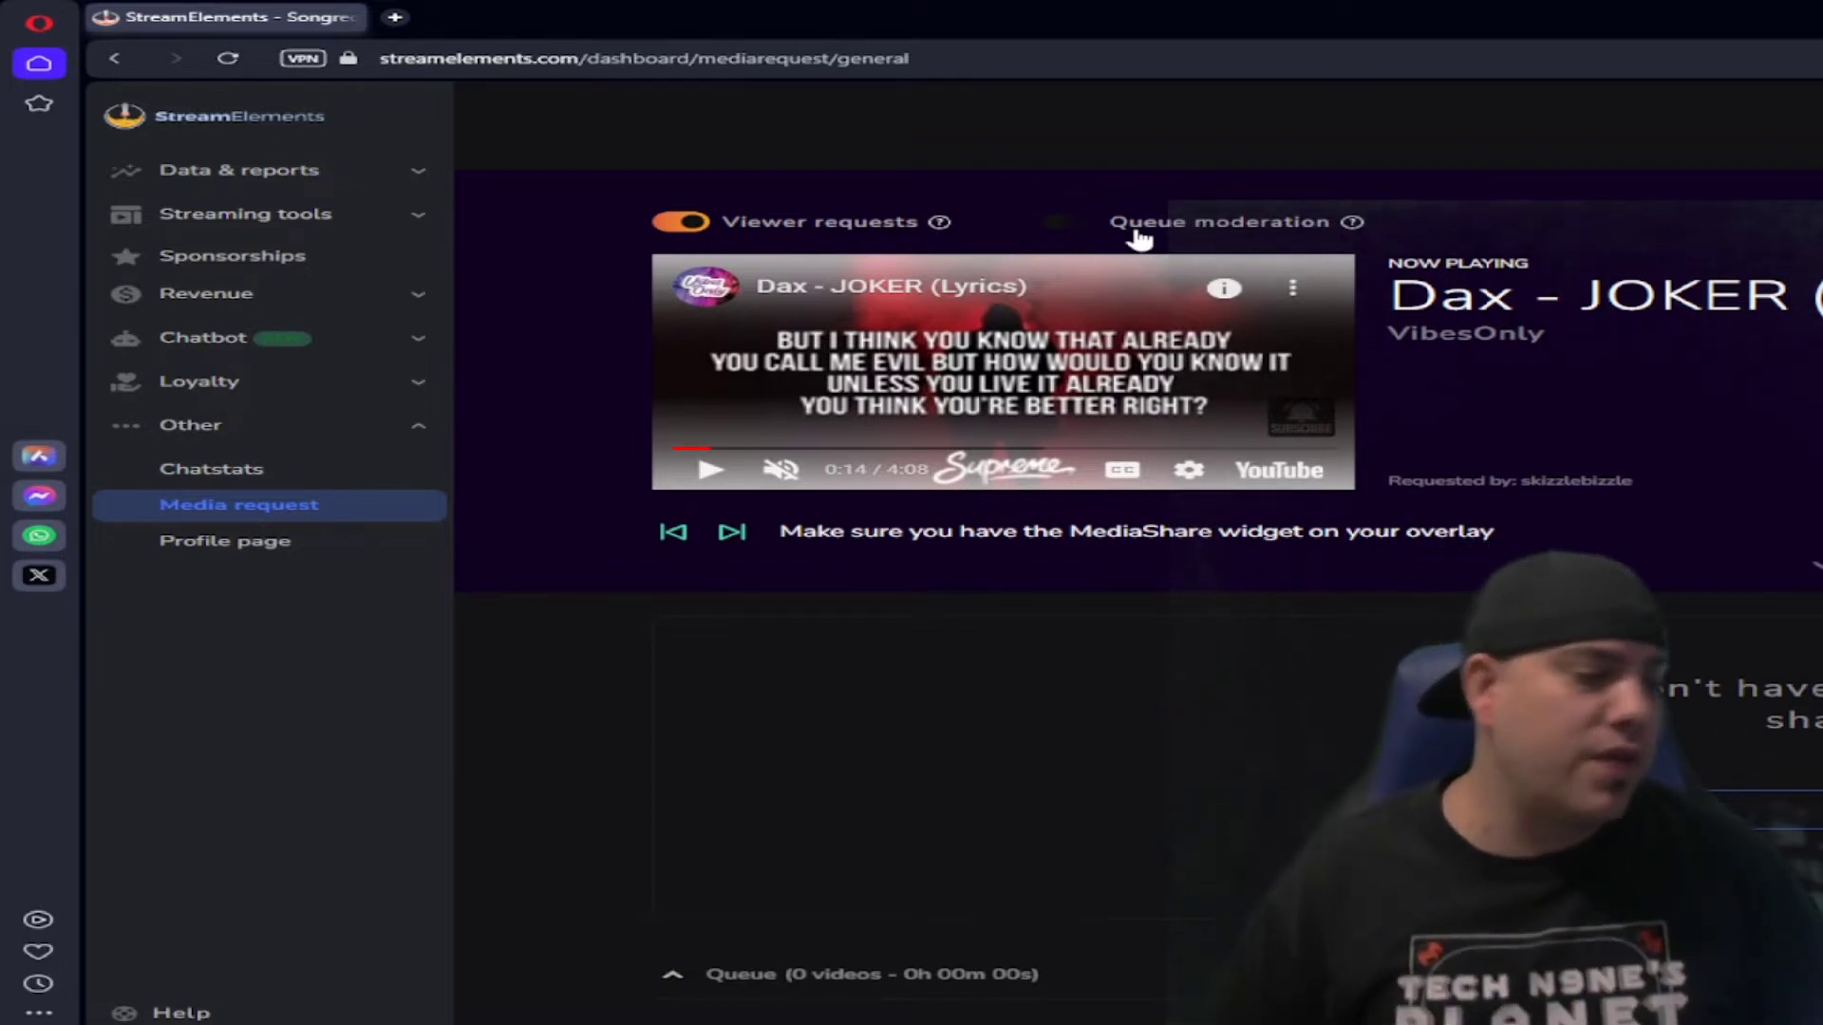
{"action": "scroll", "coordinate": [1376, 441], "scroll_direction": "down", "scroll_amount": 1}
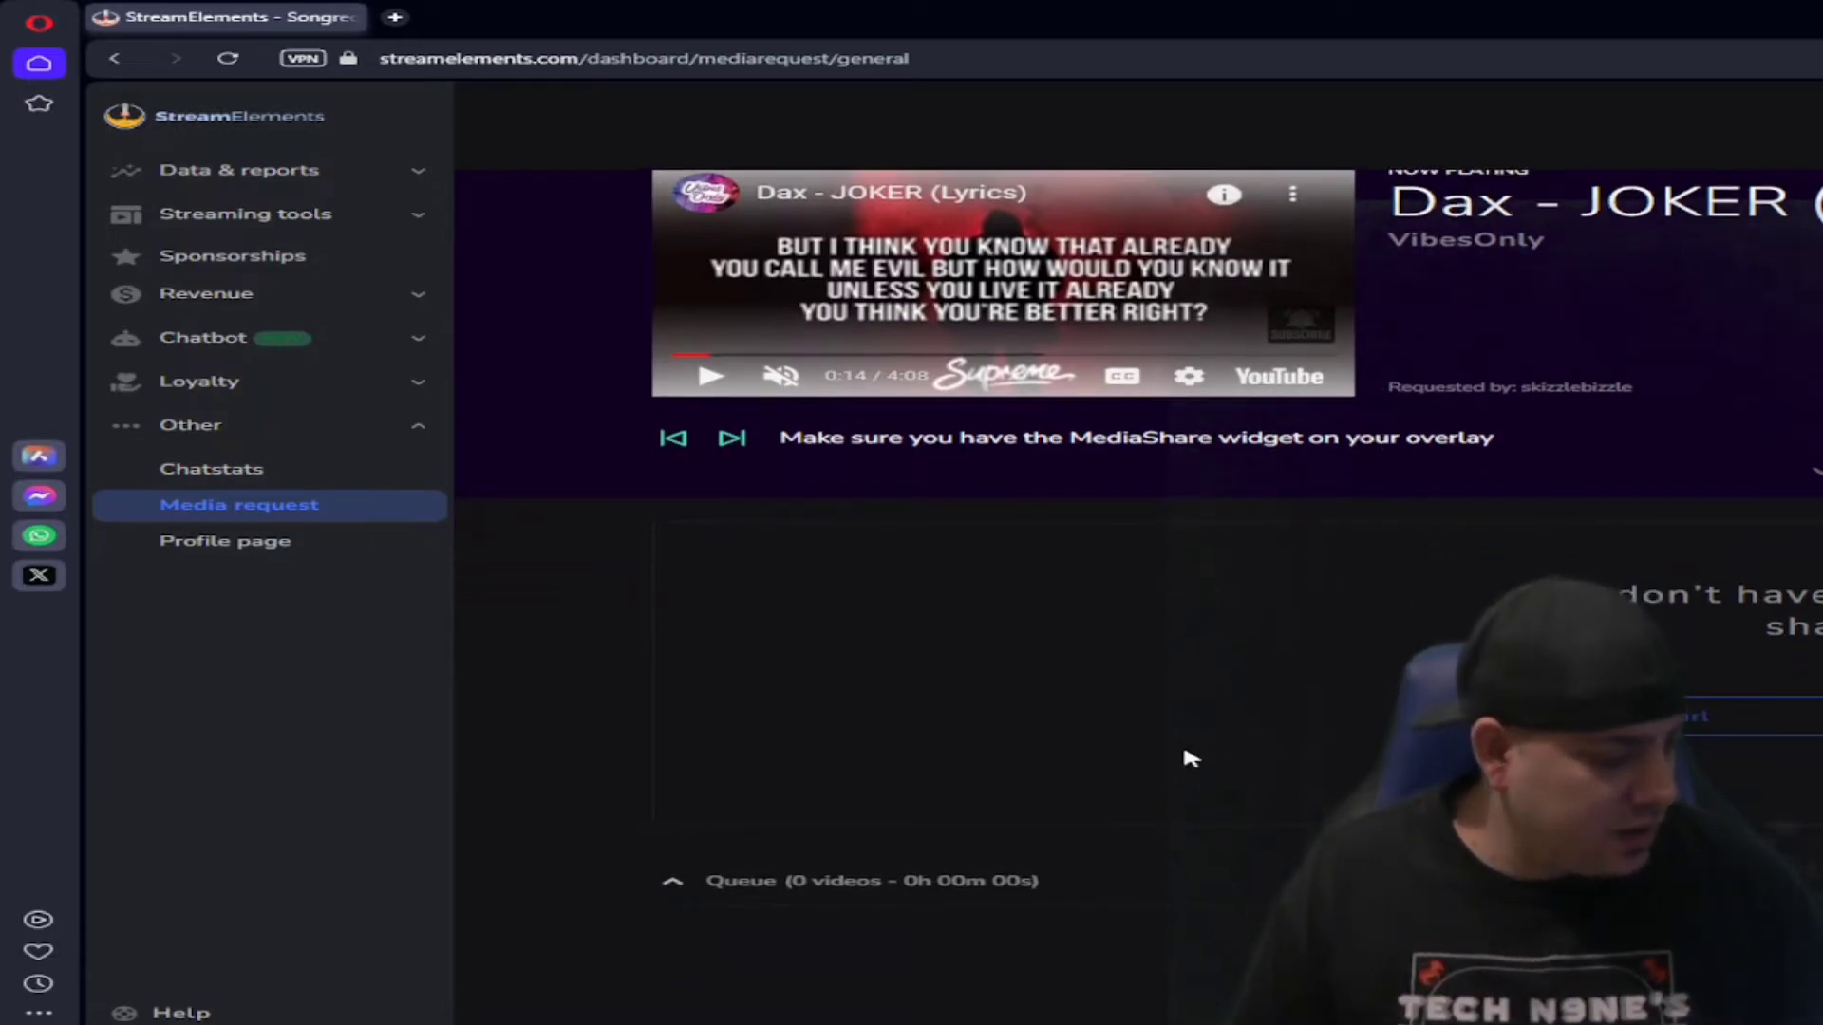
Step: Skip from Dax - JOKER to Straight Out the Gate and pause it
{"action": "left_click", "coordinate": [736, 439]}
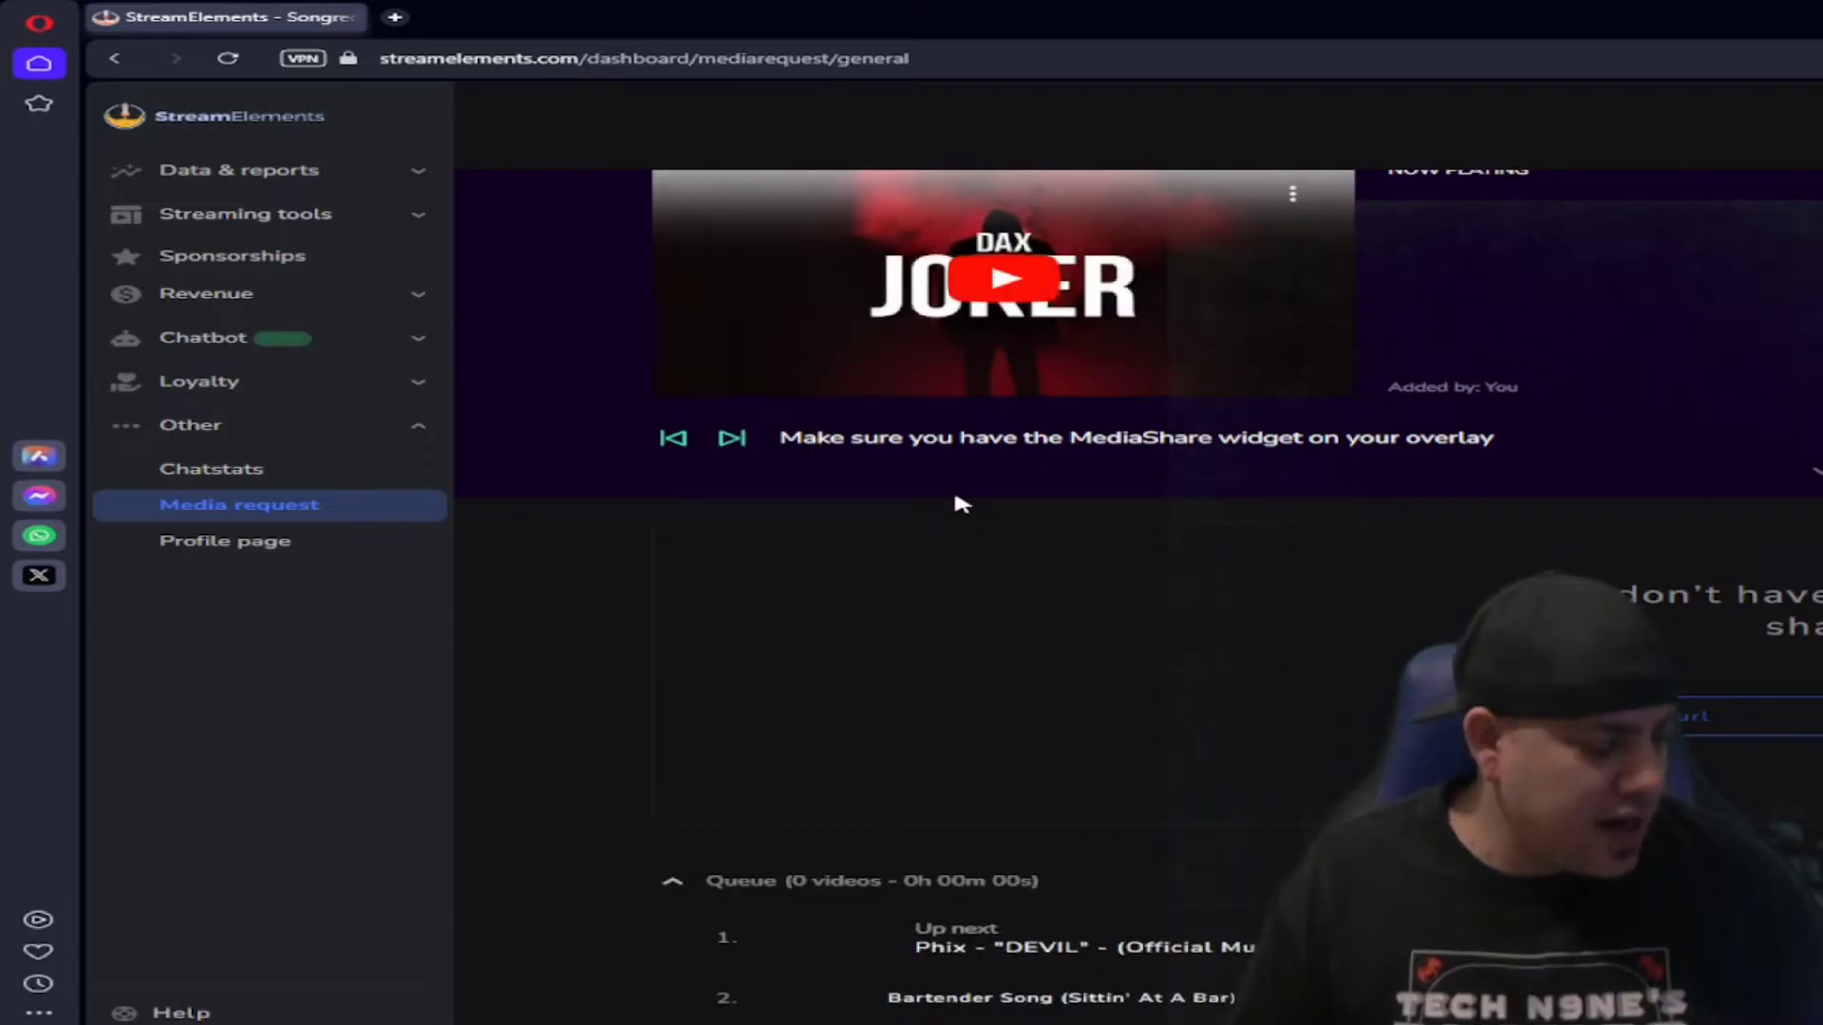
{"action": "left_click", "coordinate": [732, 437]}
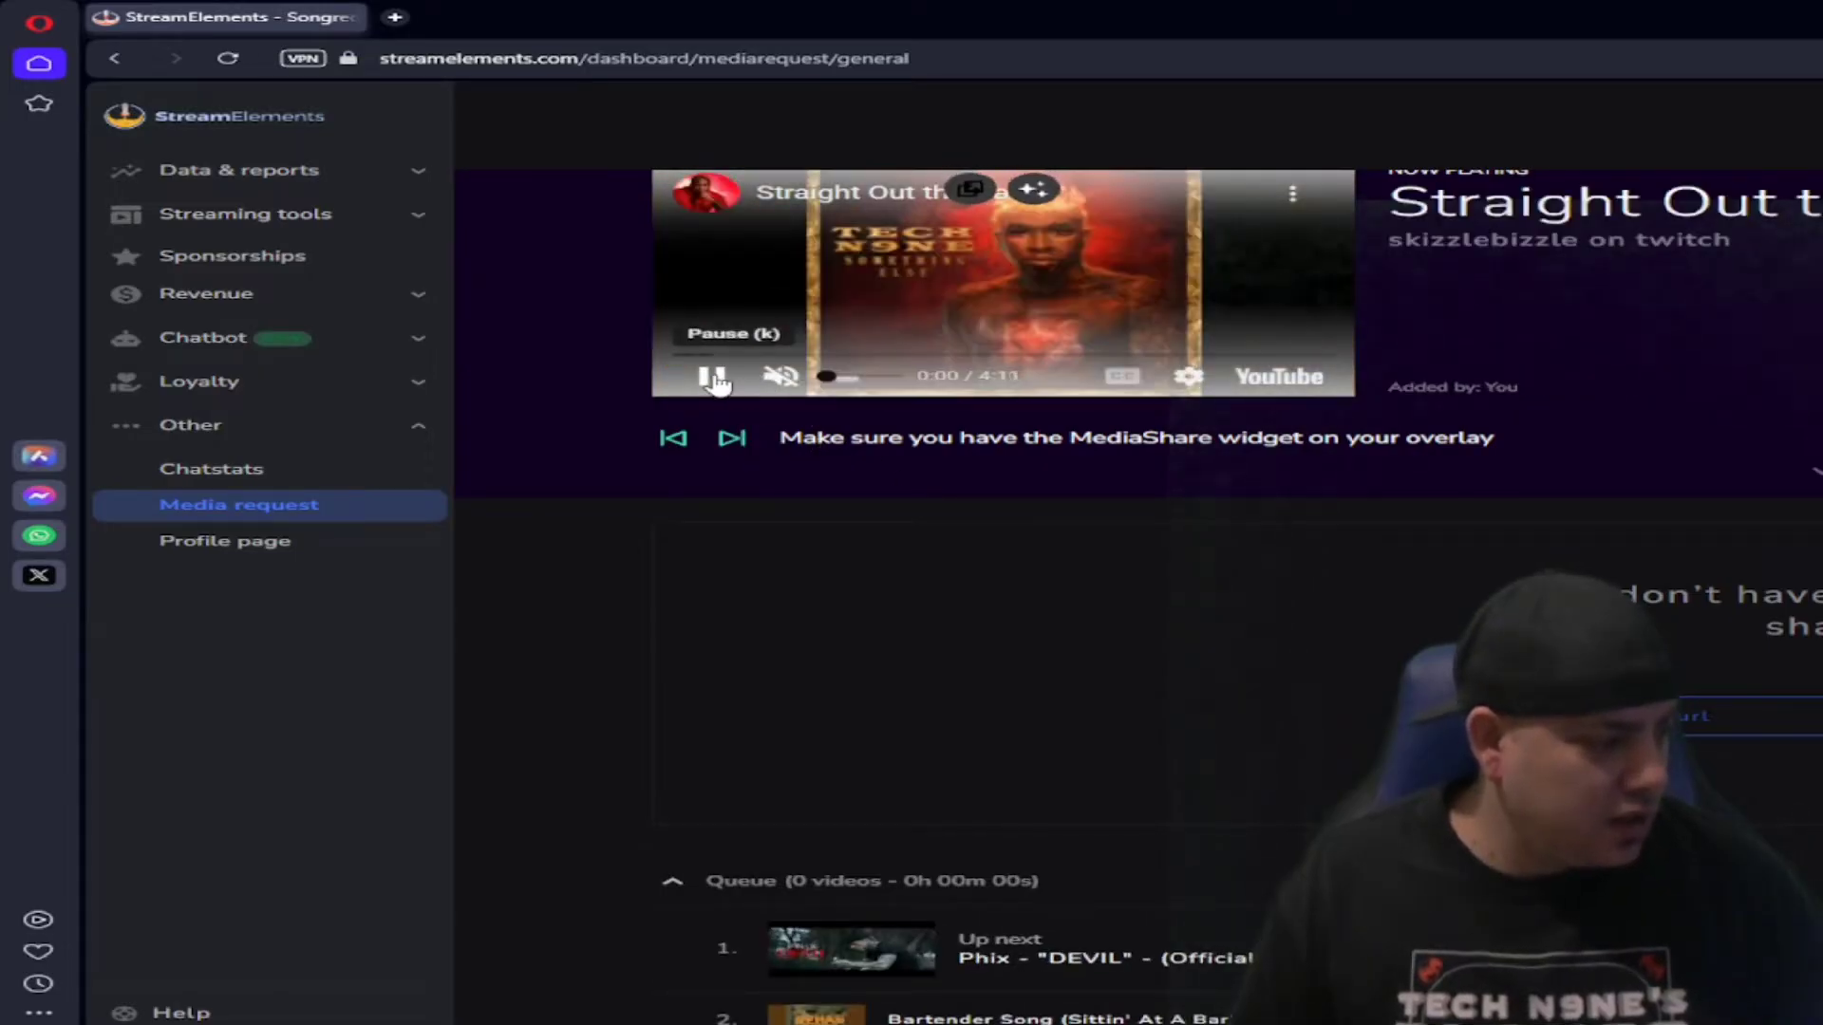
{"action": "left_click", "coordinate": [711, 376]}
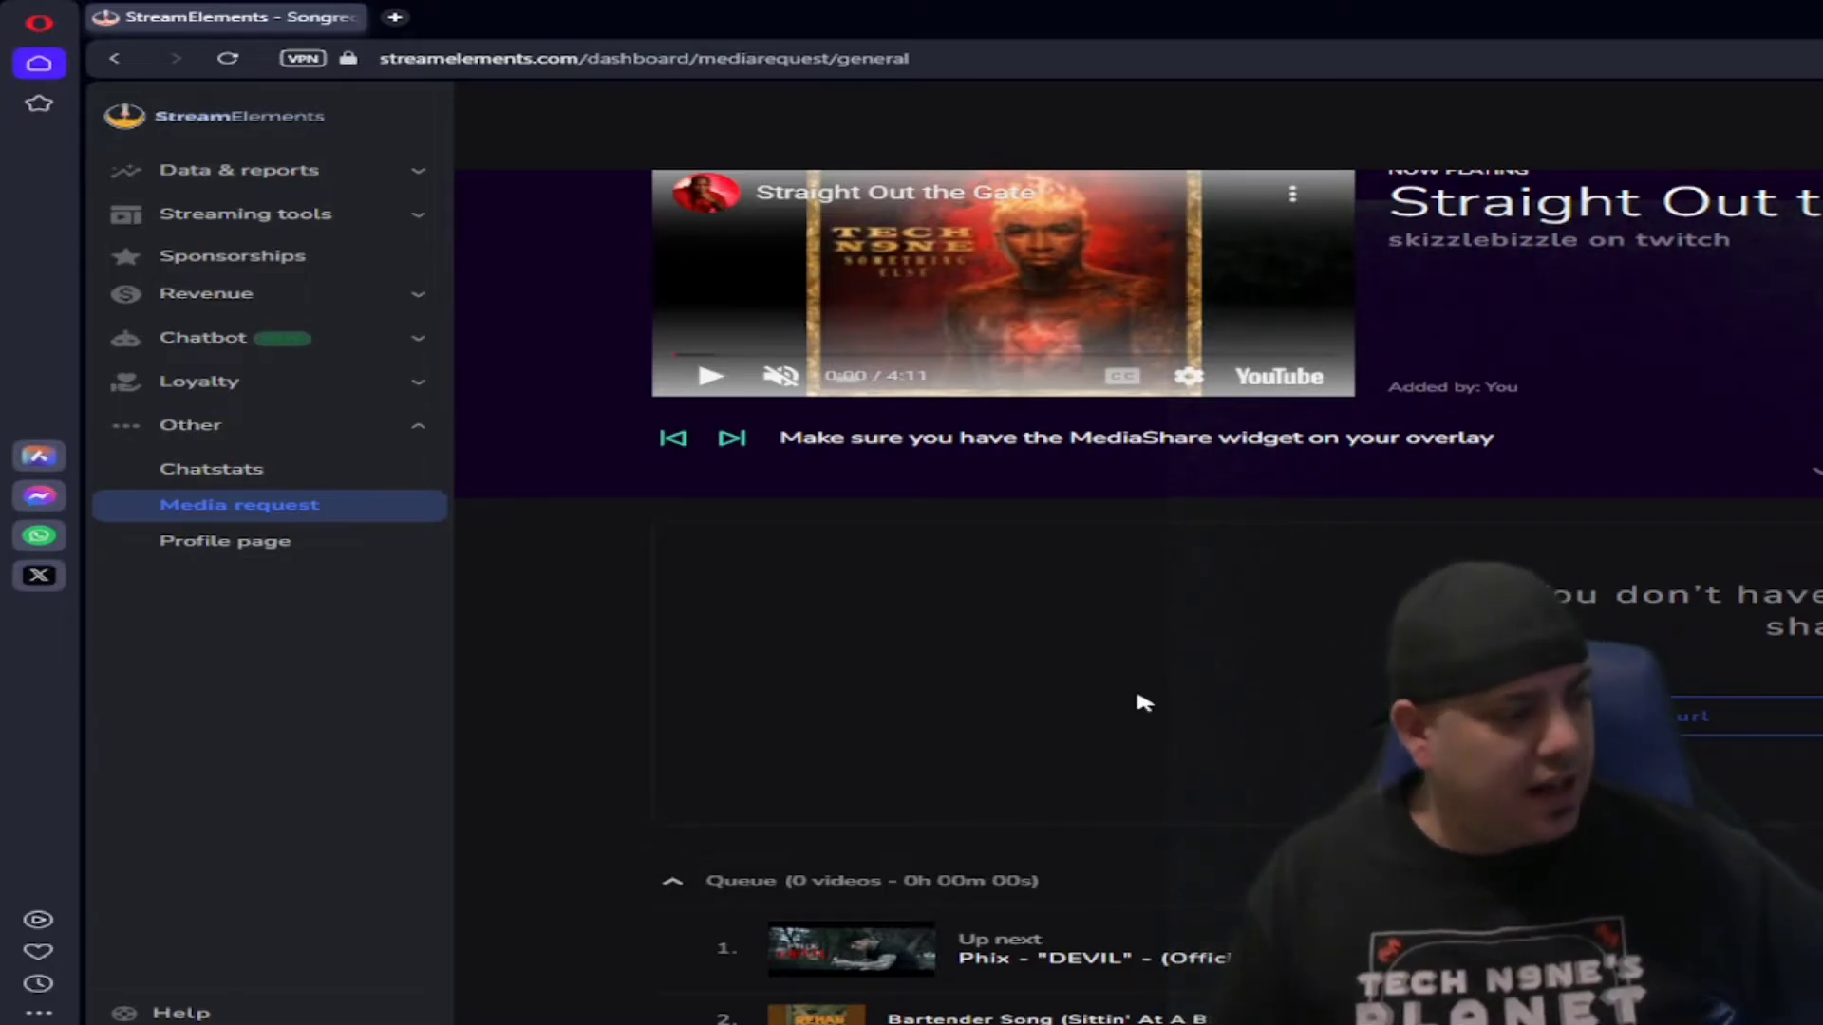
{"action": "scroll", "coordinate": [997, 632], "scroll_direction": "down", "scroll_amount": 3}
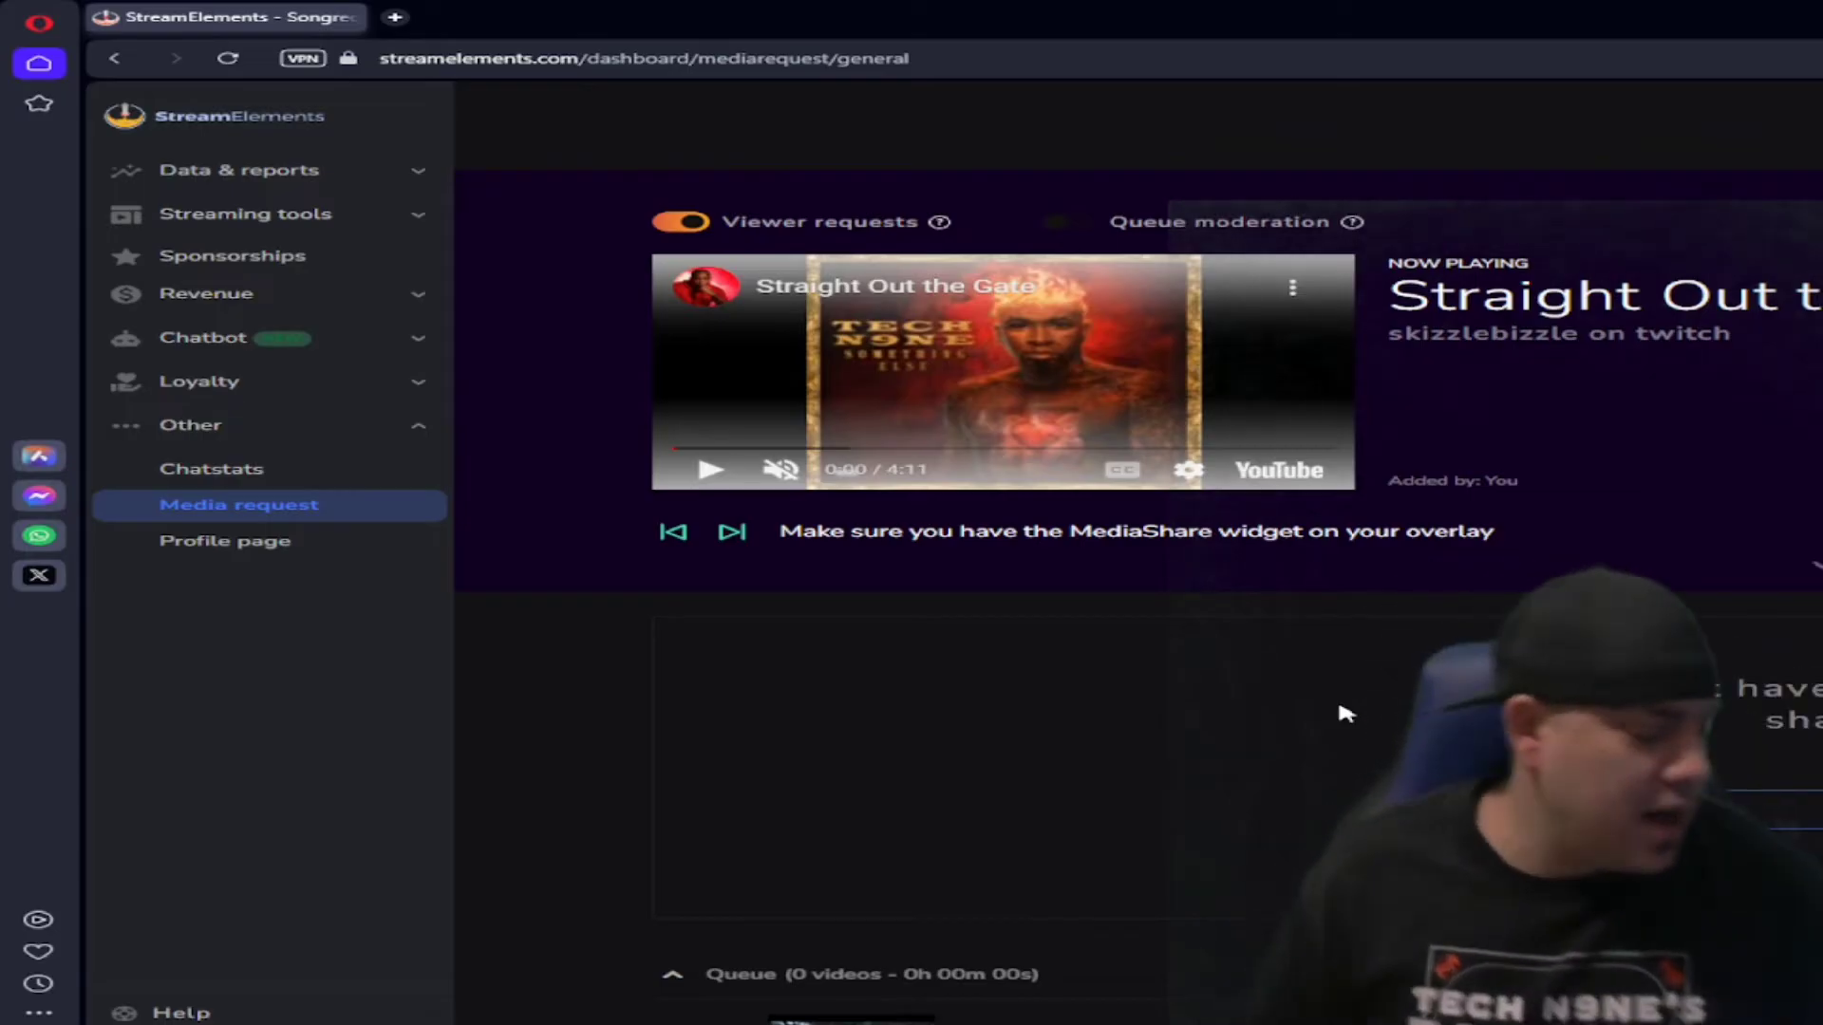
{"action": "scroll", "coordinate": [1355, 749], "scroll_direction": "down", "scroll_amount": 2}
{"action": "scroll", "coordinate": [1355, 749], "scroll_direction": "up", "scroll_amount": 2}
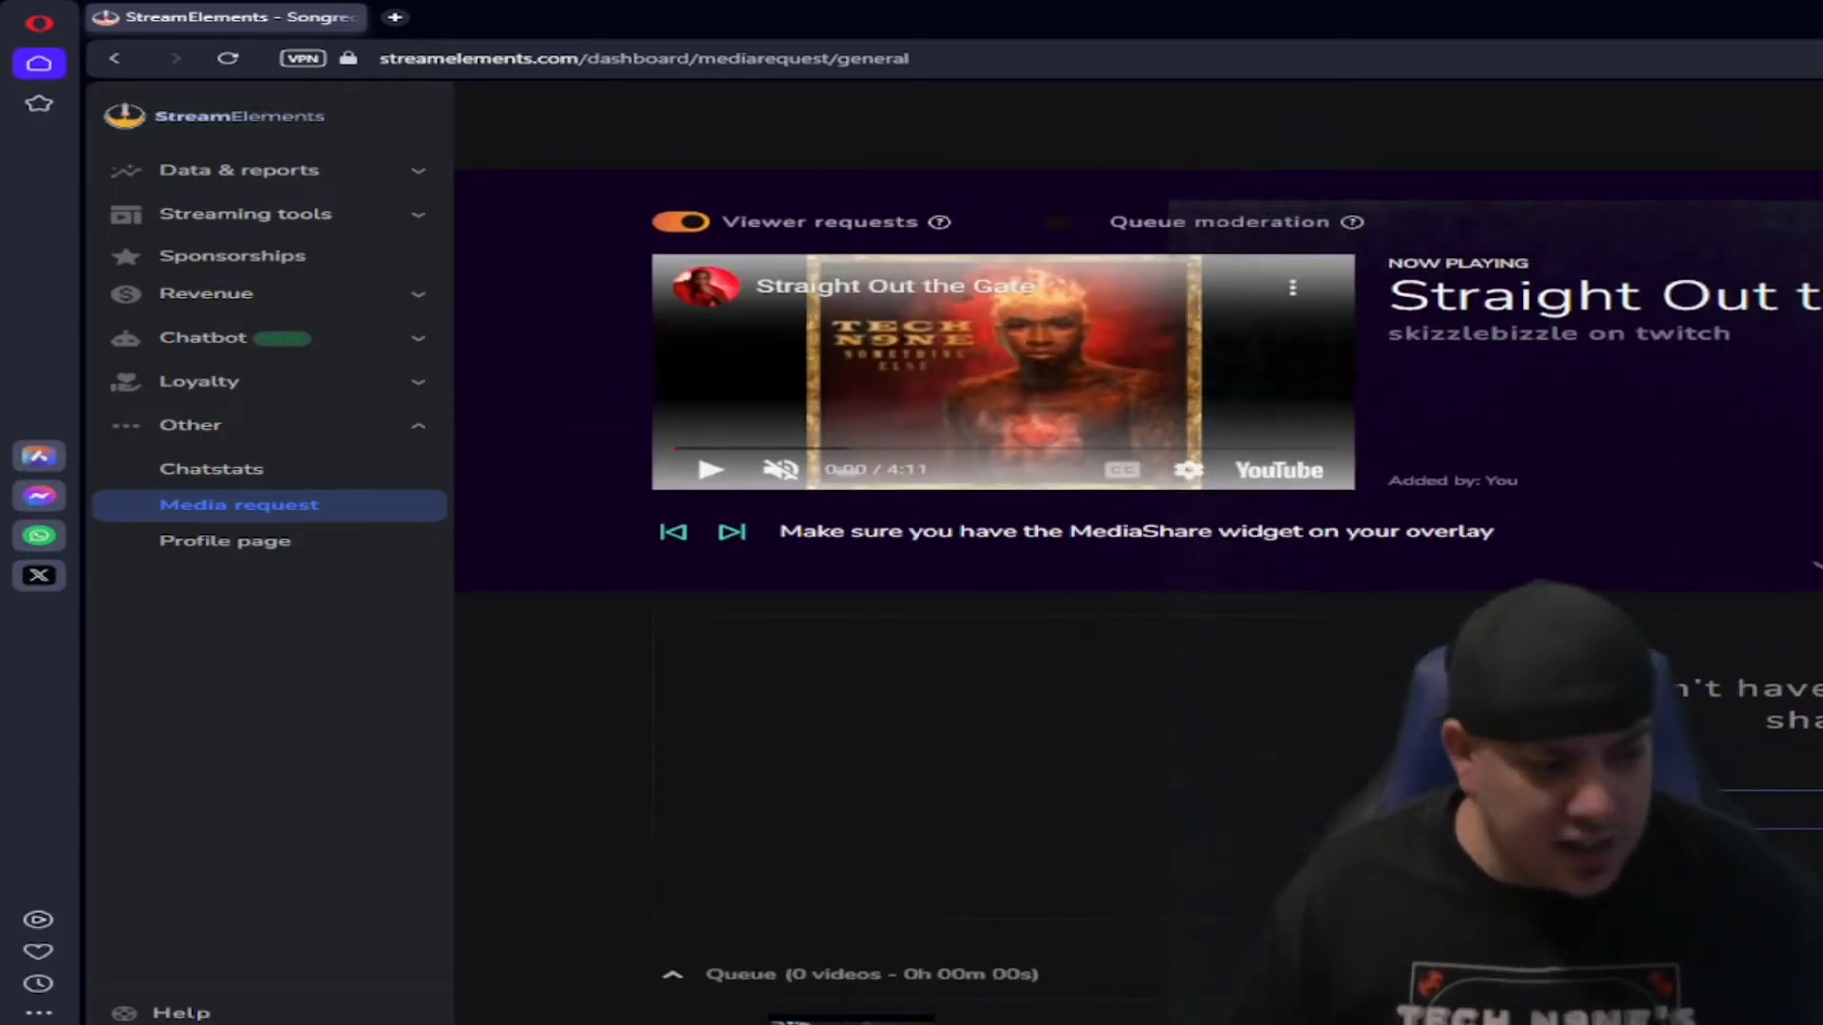
Step: Open the Media request settings, accepting the Leave page prompt, and review them
{"action": "left_click", "coordinate": [1809, 566]}
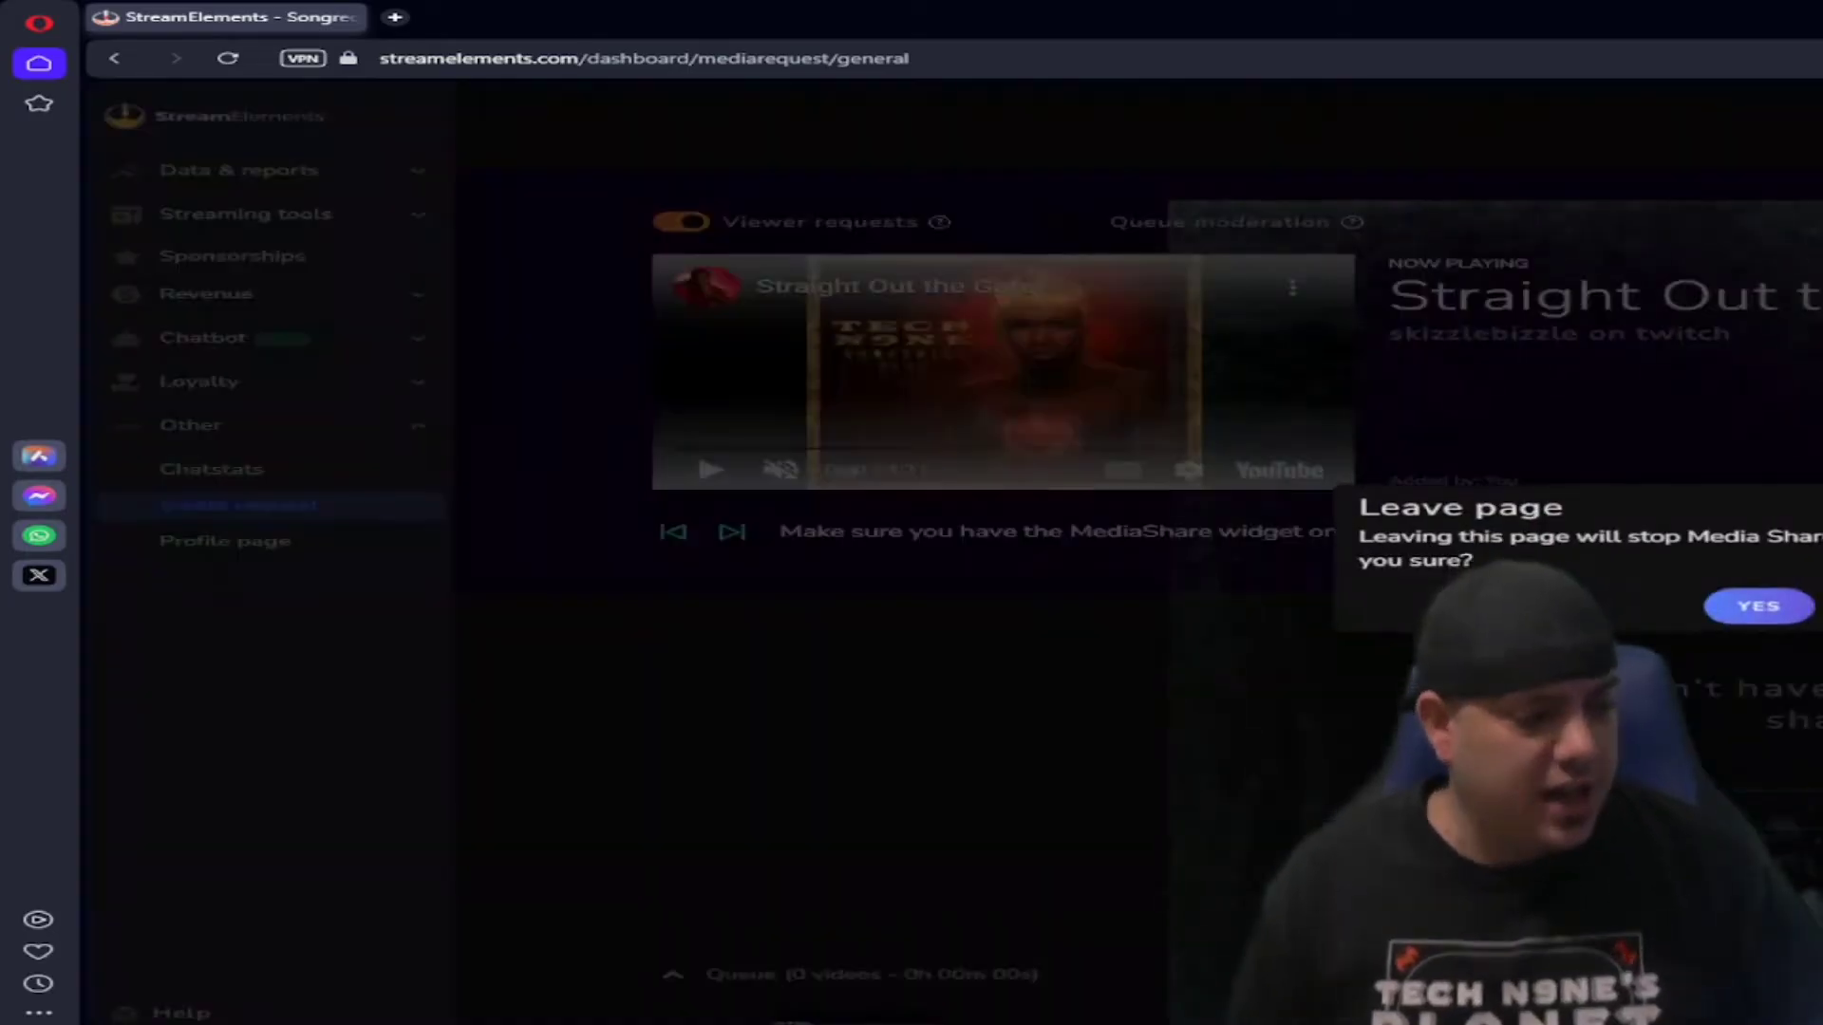
{"action": "left_click", "coordinate": [1756, 610]}
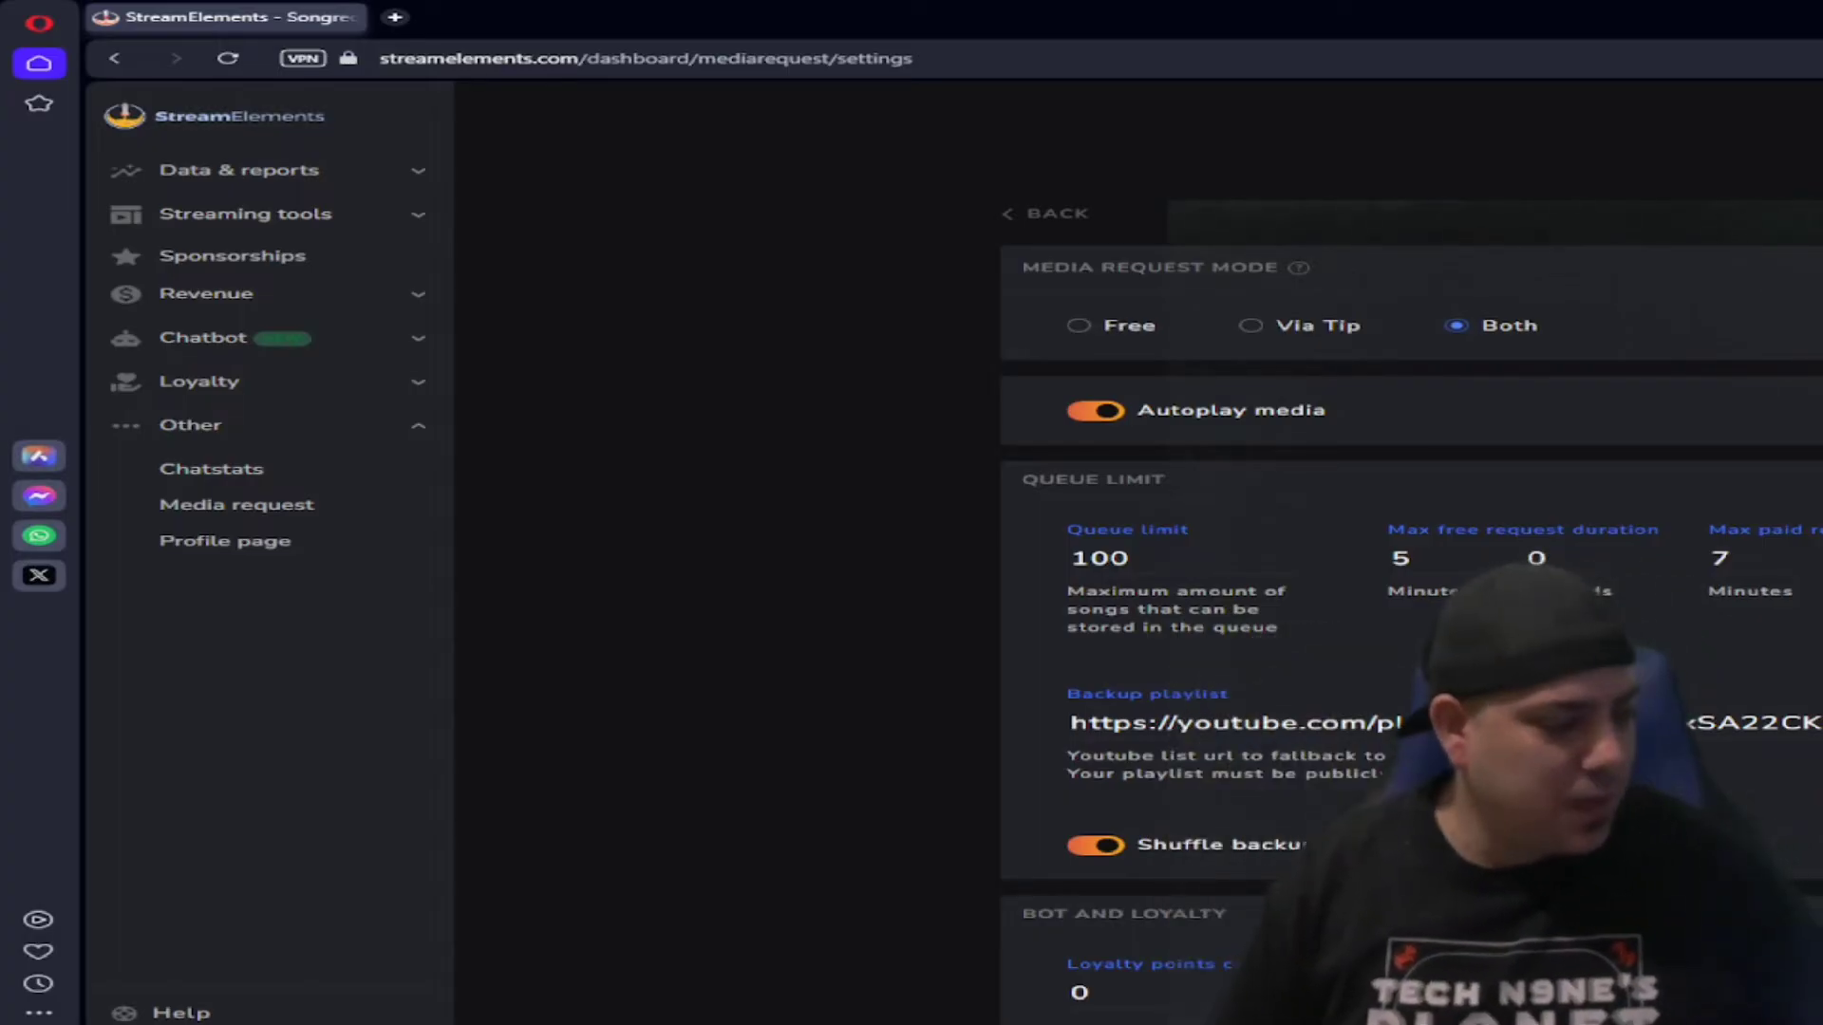
{"action": "scroll", "coordinate": [1092, 604], "scroll_direction": "down", "scroll_amount": 1}
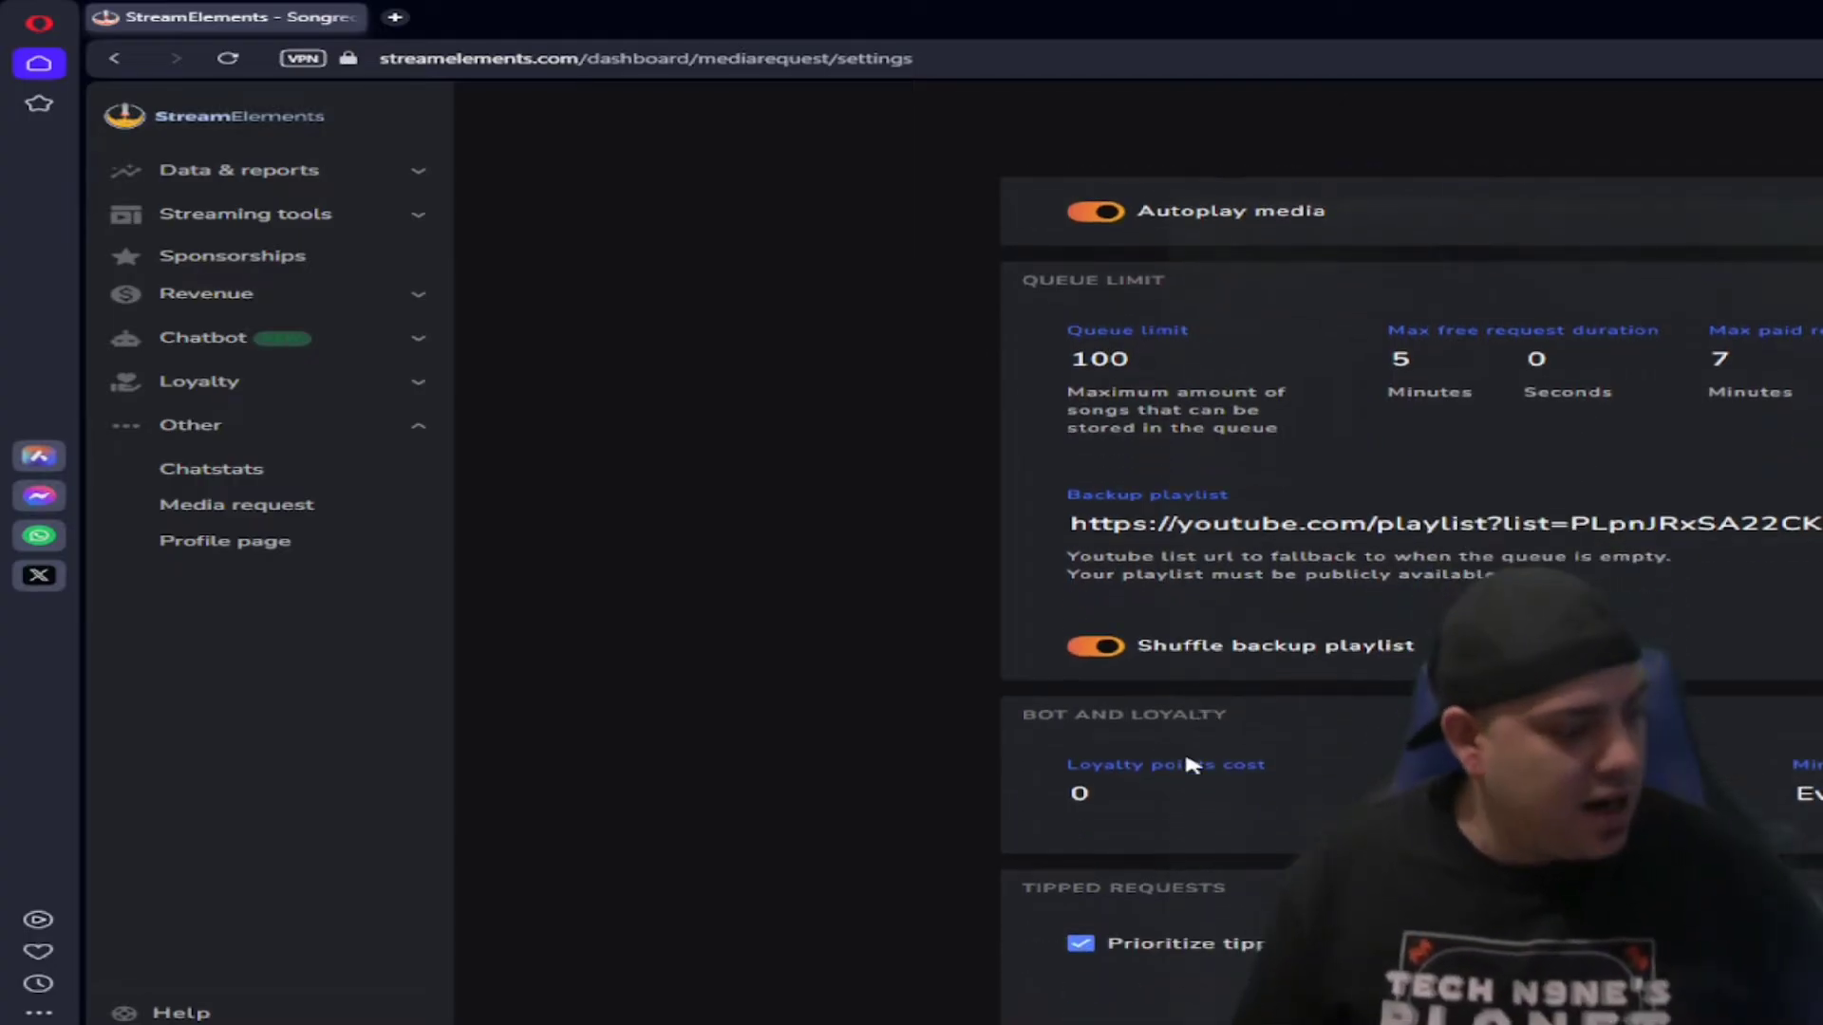
{"action": "scroll", "coordinate": [1180, 756], "scroll_direction": "down", "scroll_amount": 1}
{"action": "scroll", "coordinate": [1109, 672], "scroll_direction": "down", "scroll_amount": 2}
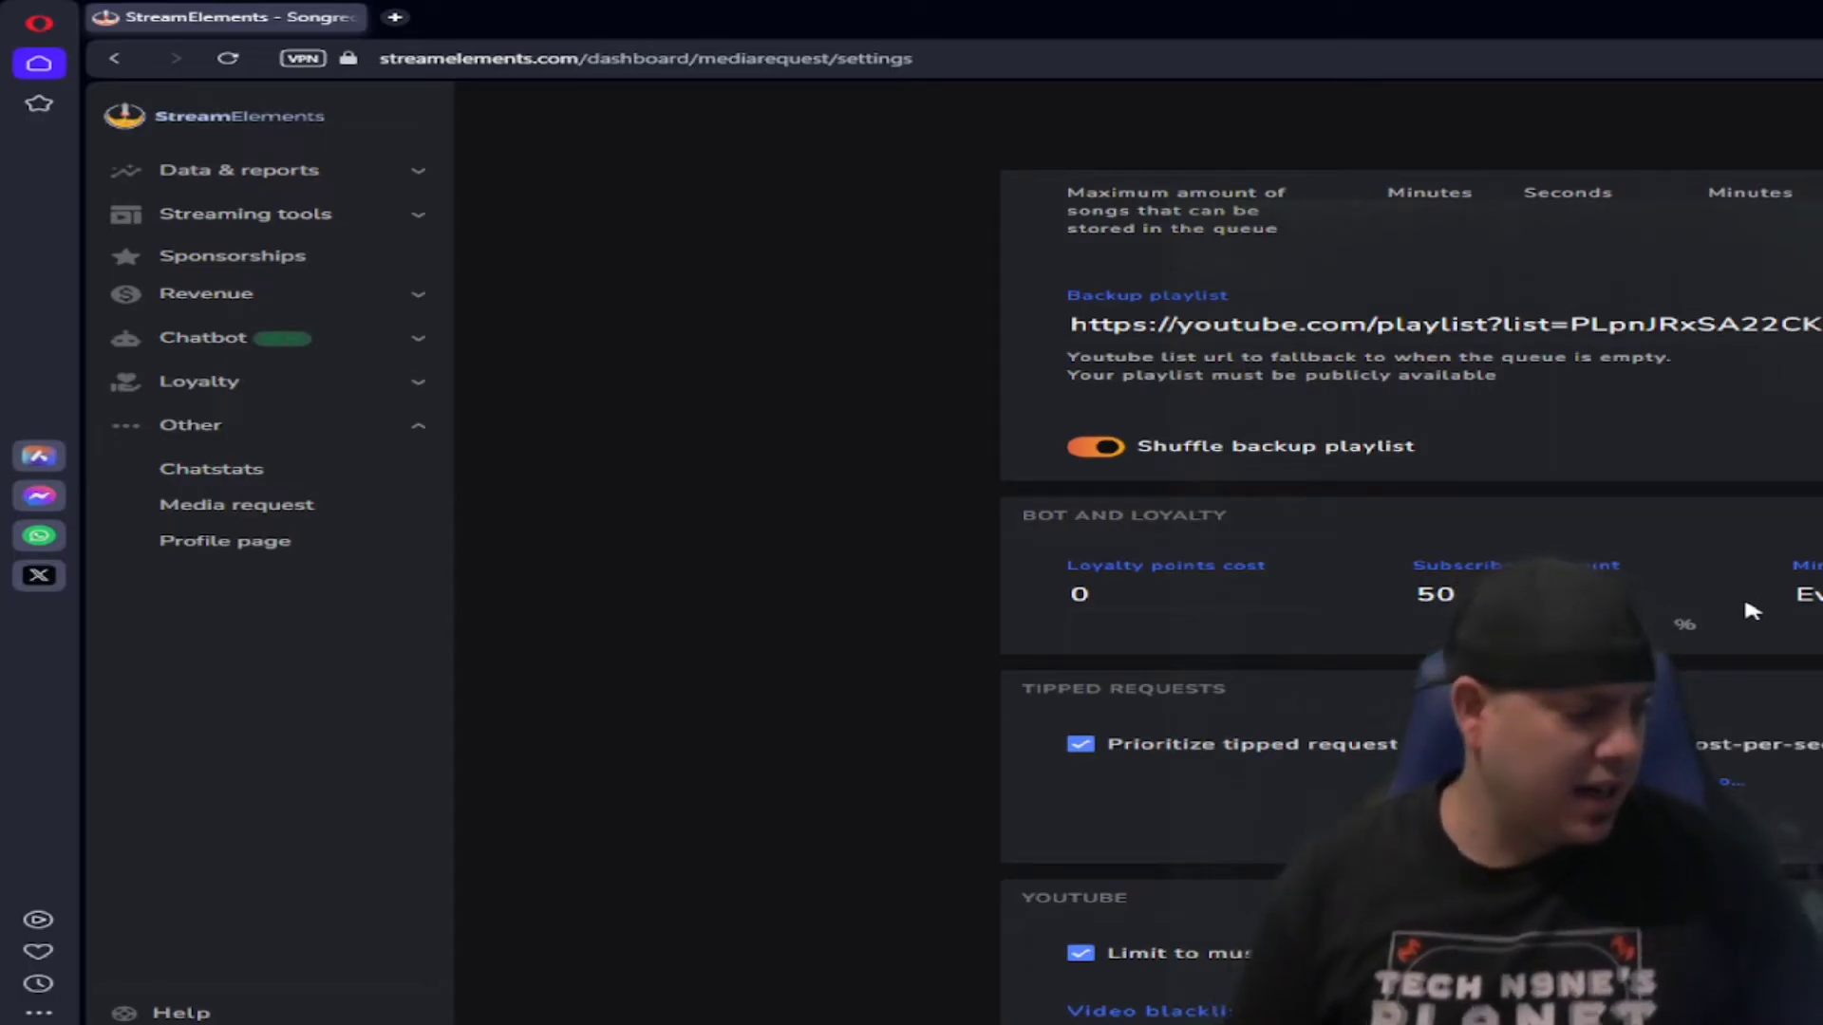
{"action": "scroll", "coordinate": [1637, 624], "scroll_direction": "down", "scroll_amount": 2}
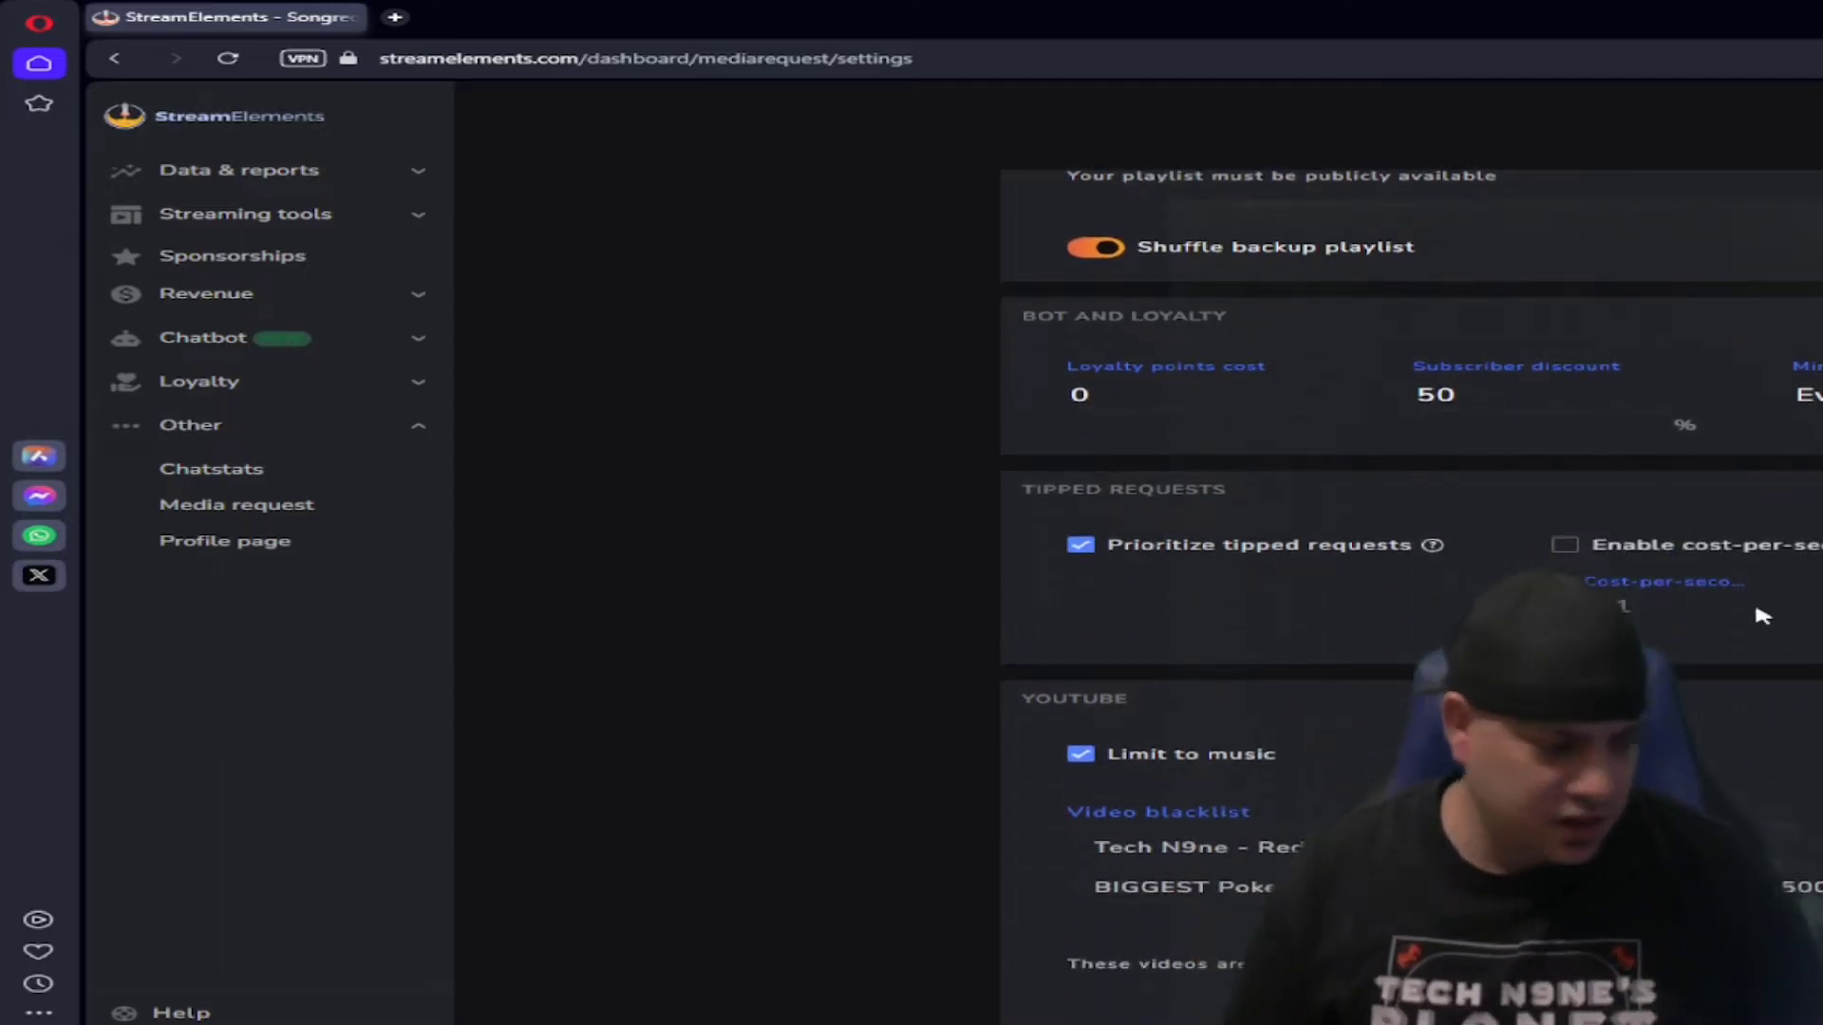
{"action": "scroll", "coordinate": [1700, 621], "scroll_direction": "down", "scroll_amount": 2}
{"action": "scroll", "coordinate": [1235, 589], "scroll_direction": "down", "scroll_amount": 1}
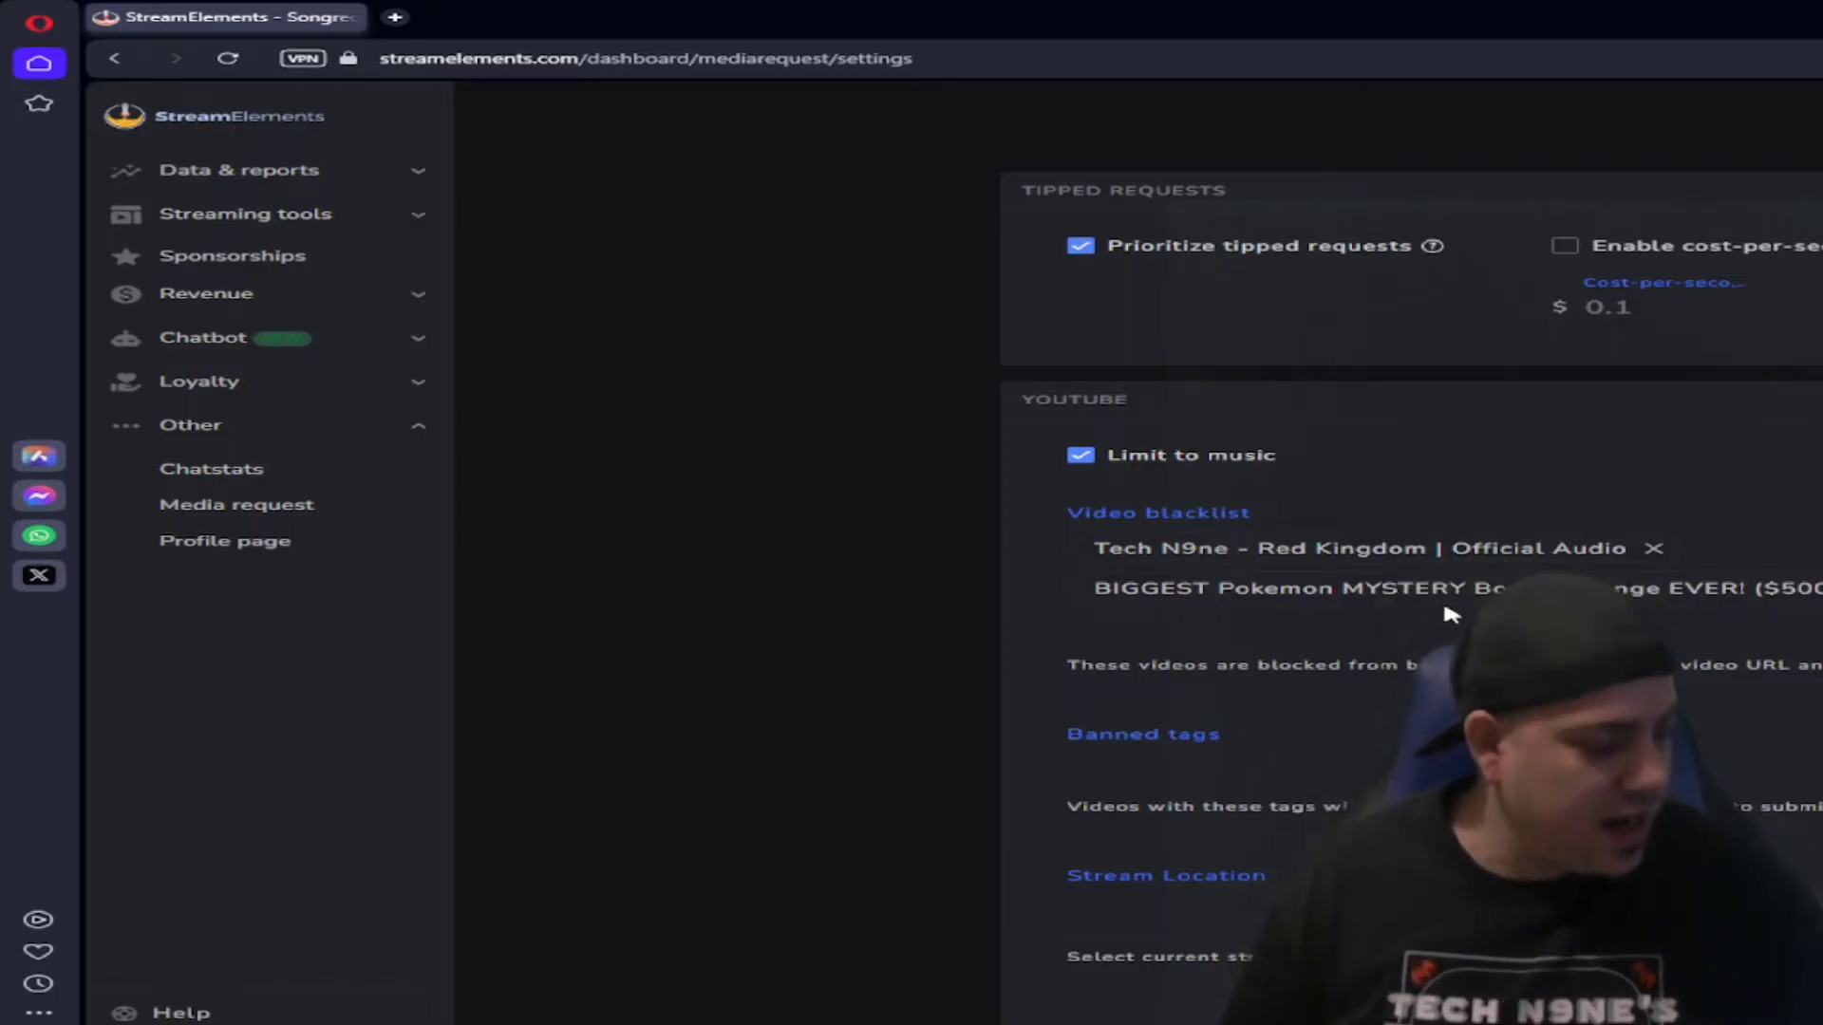
Step: Scroll through the settings: 100-song queue limit, 5-minute free and 7-minute paid maximums
{"action": "scroll", "coordinate": [1424, 646], "scroll_direction": "down", "scroll_amount": 7}
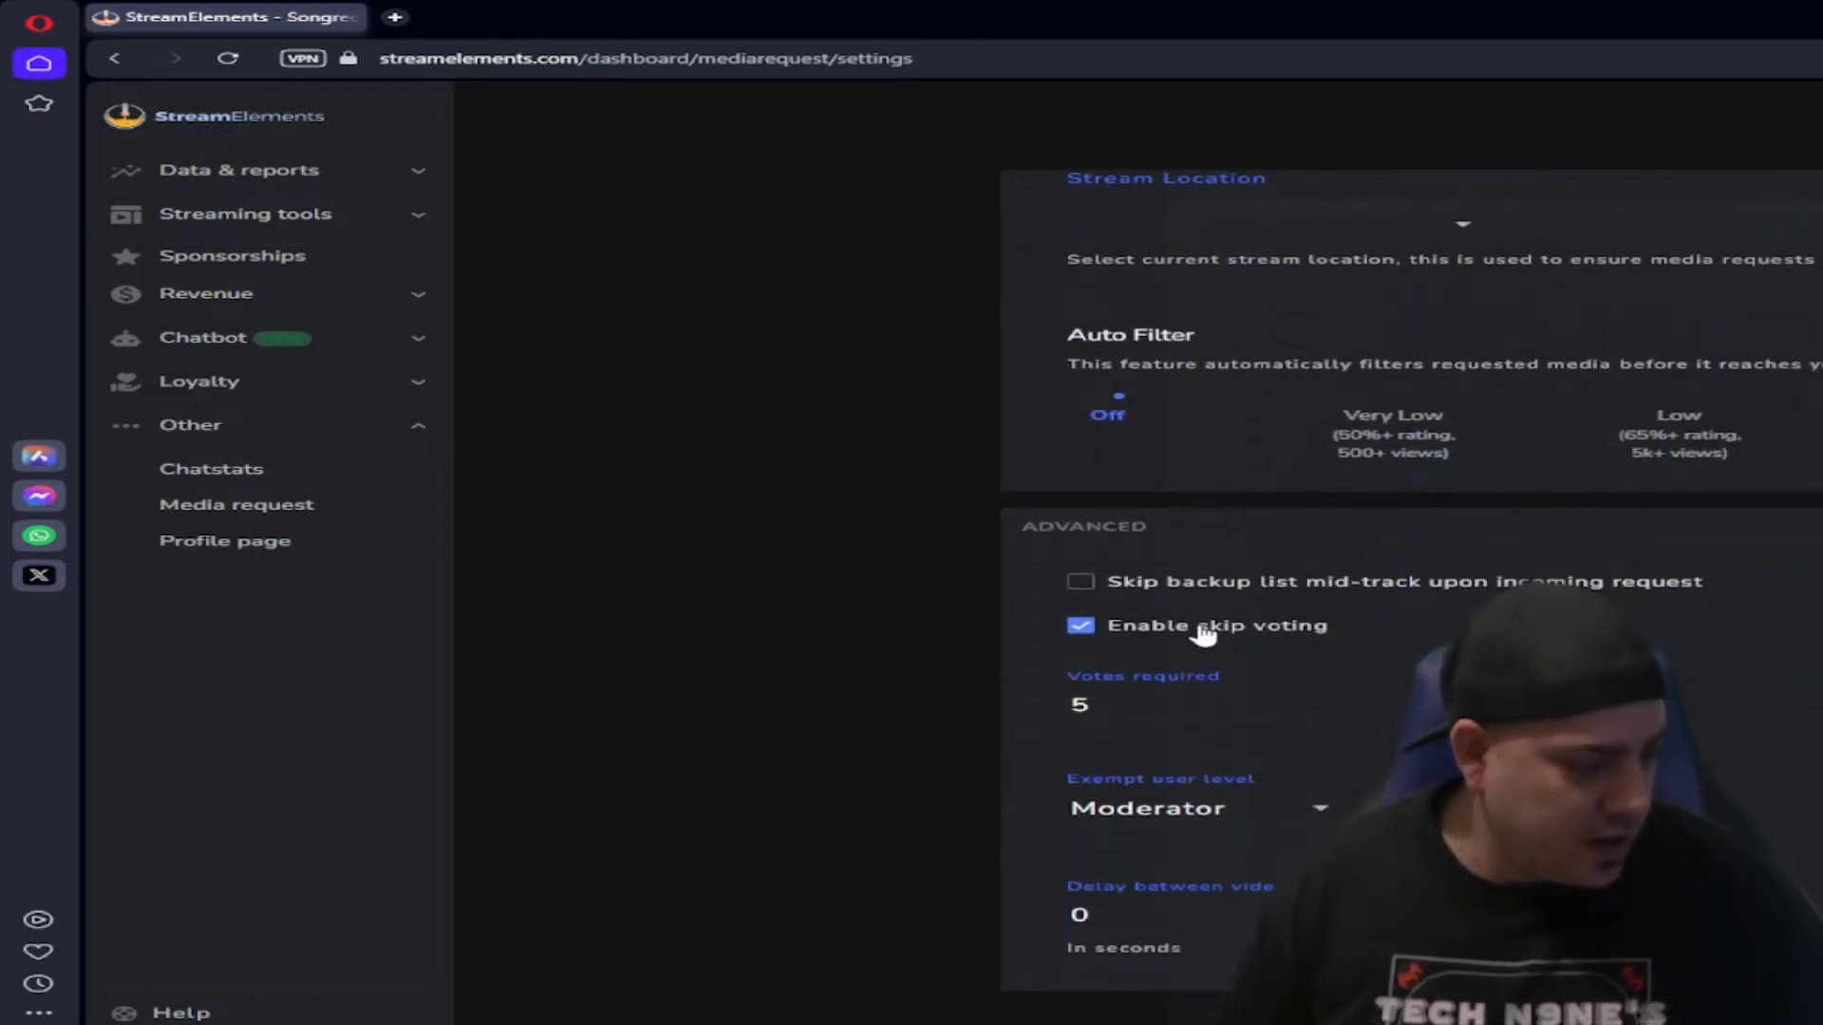
{"action": "scroll", "coordinate": [1202, 636], "scroll_direction": "down", "scroll_amount": 1}
{"action": "scroll", "coordinate": [1201, 598], "scroll_direction": "up", "scroll_amount": 2}
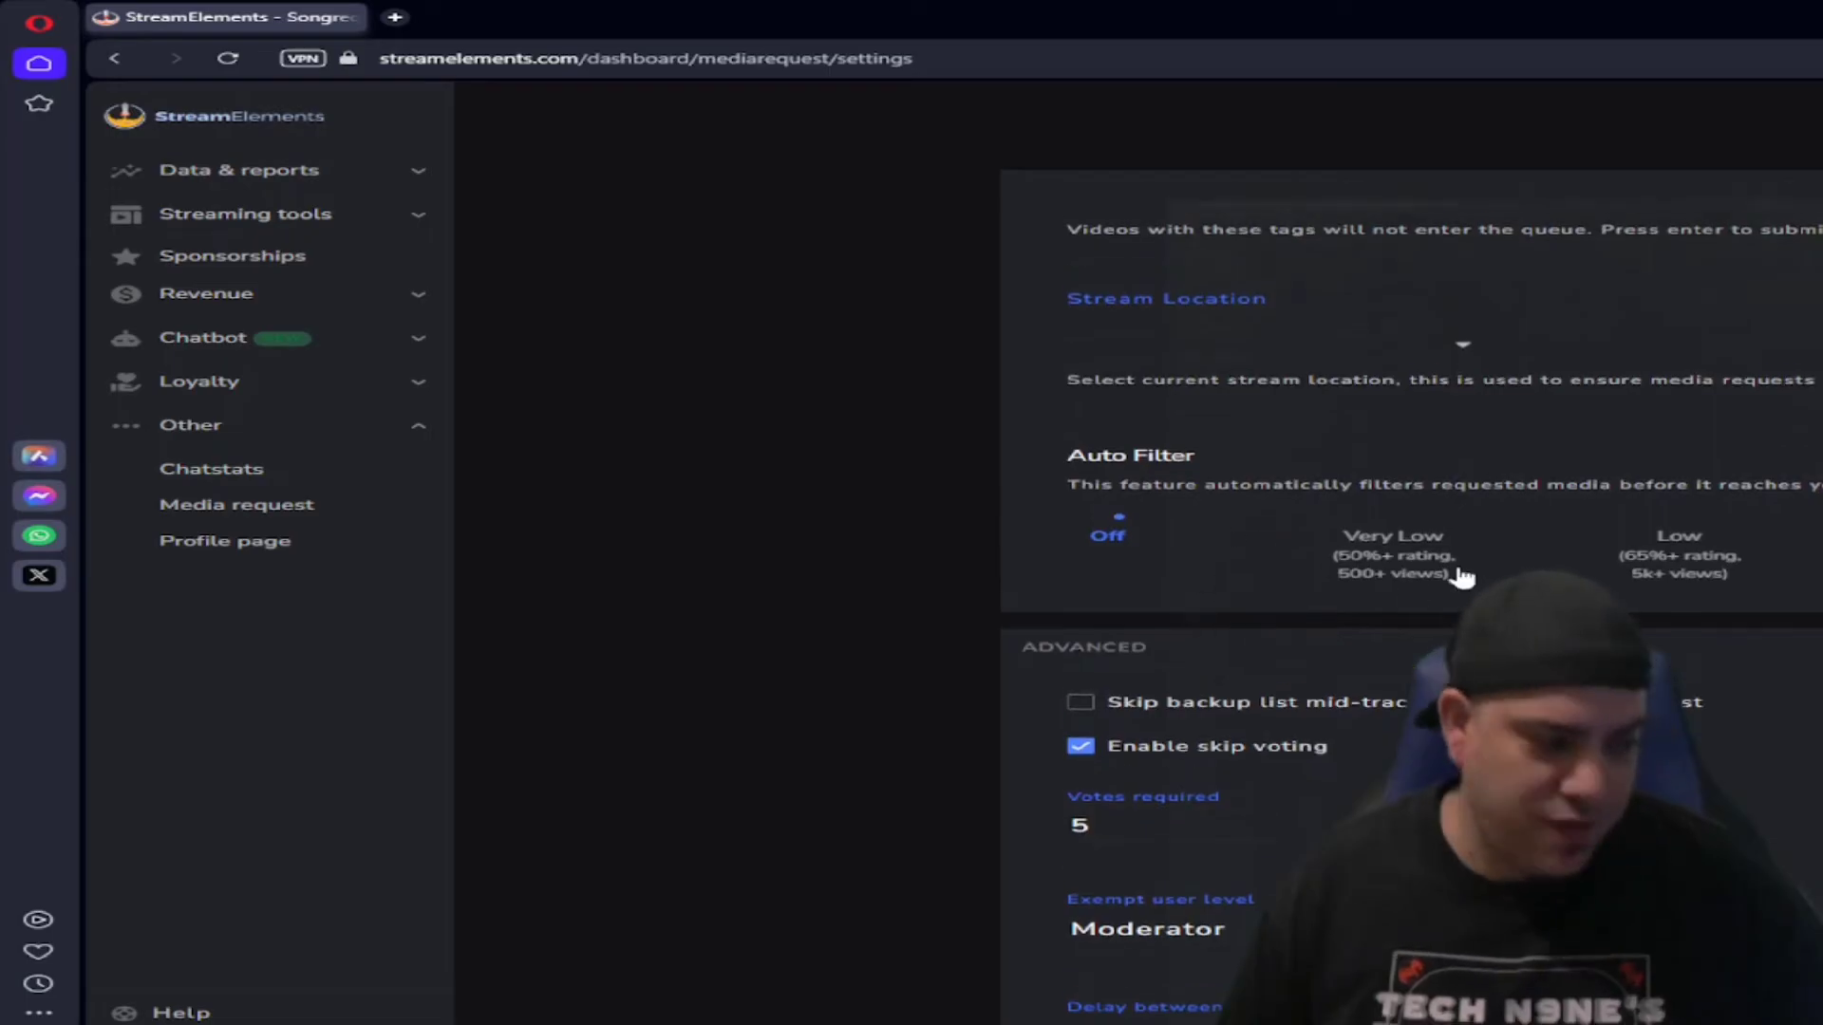
{"action": "scroll", "coordinate": [1324, 589], "scroll_direction": "up", "scroll_amount": 10}
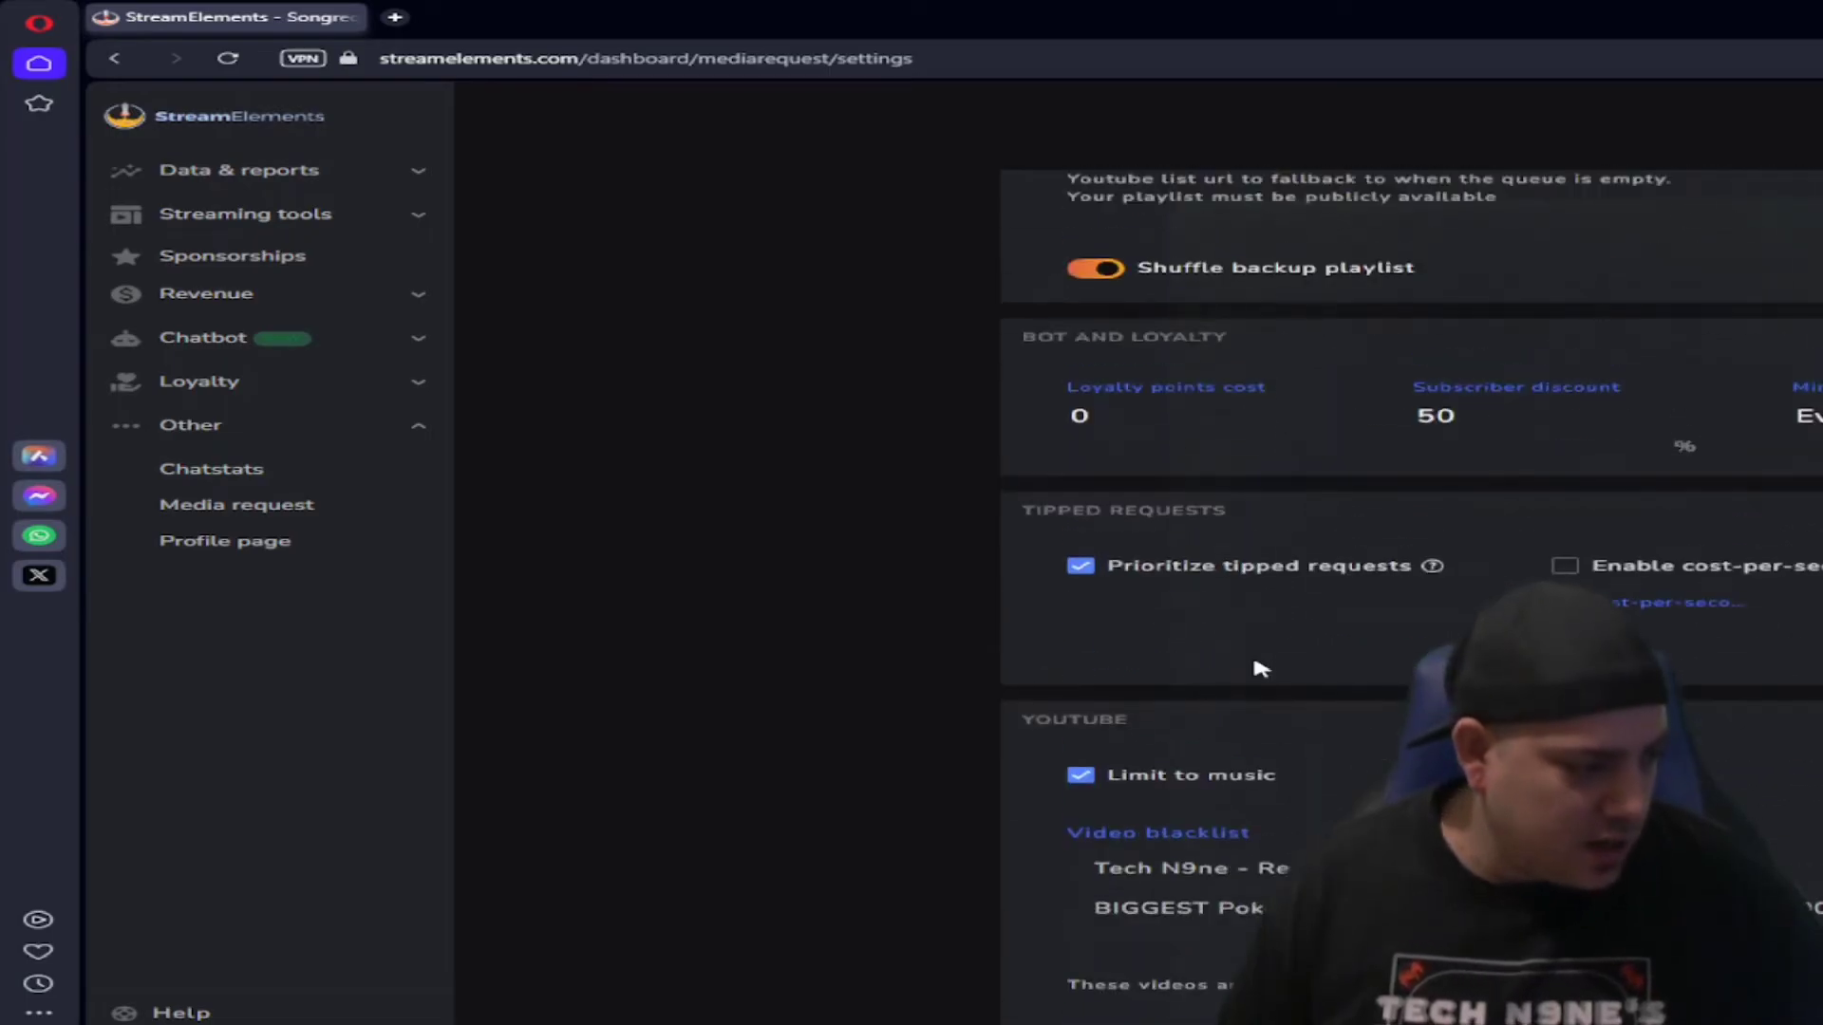
{"action": "scroll", "coordinate": [1239, 746], "scroll_direction": "down", "scroll_amount": 1}
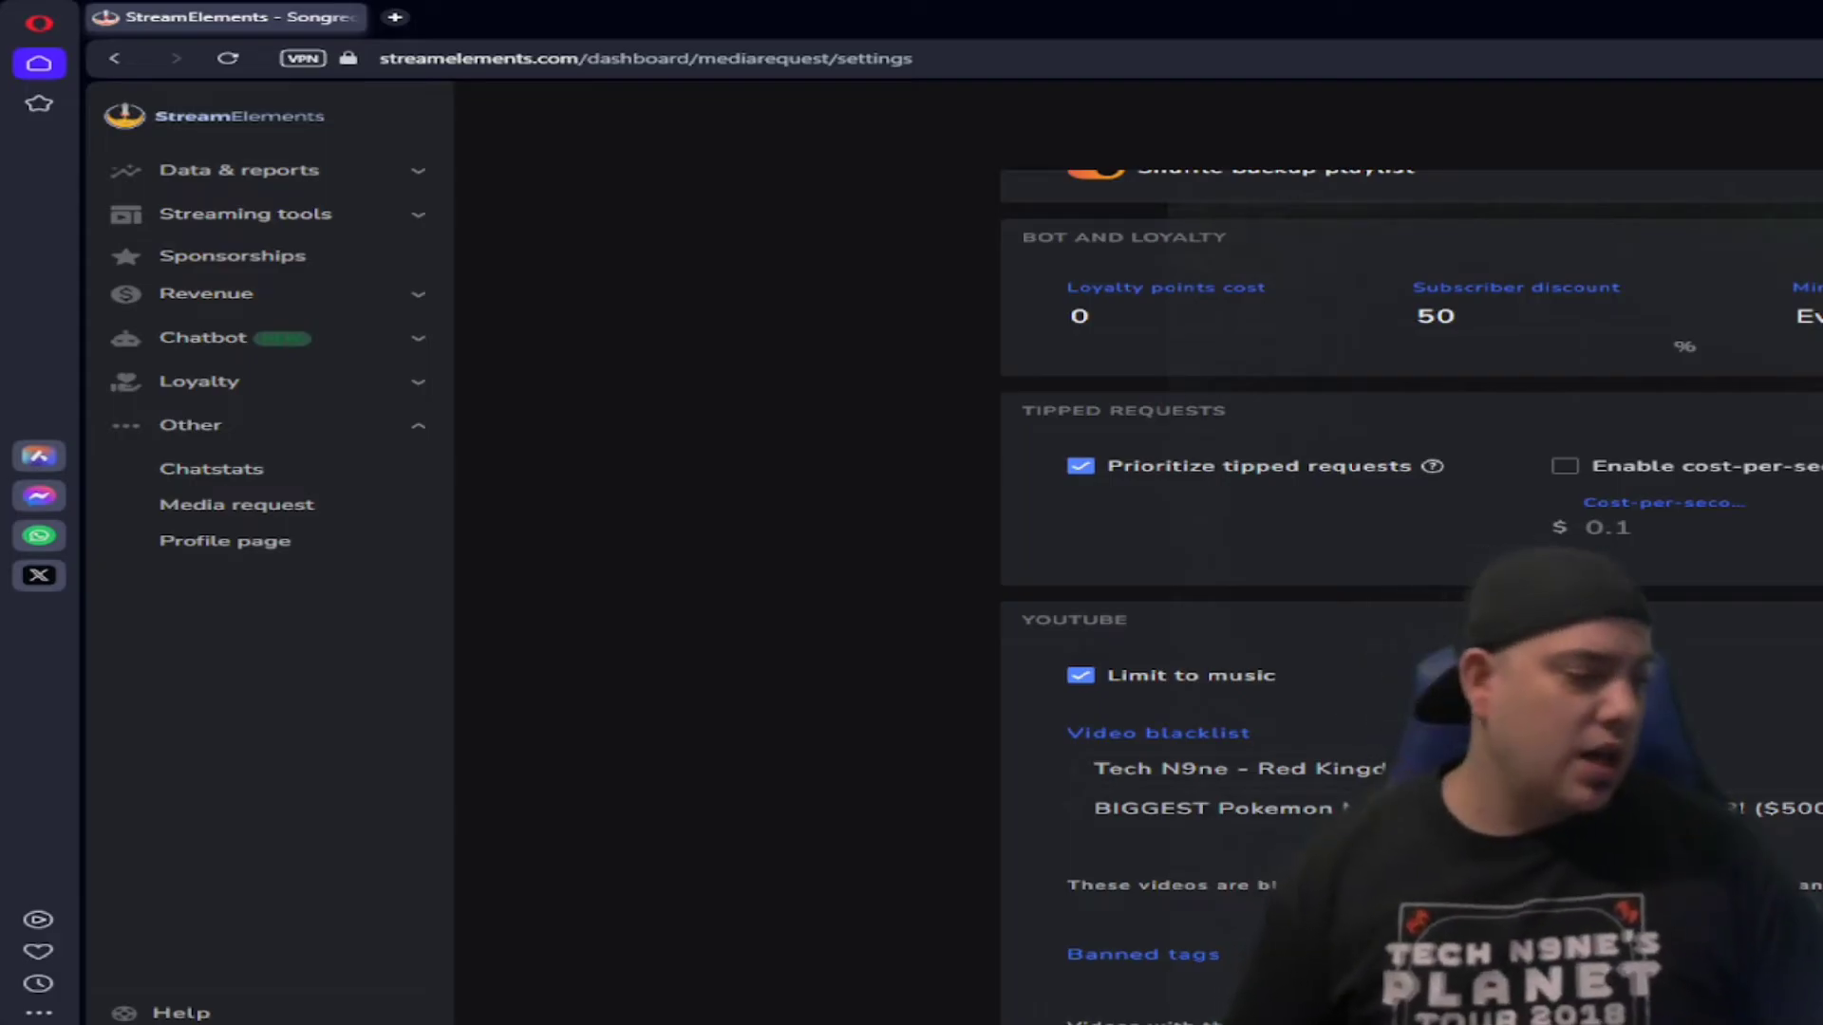
{"action": "scroll", "coordinate": [1411, 598], "scroll_direction": "up", "scroll_amount": 6}
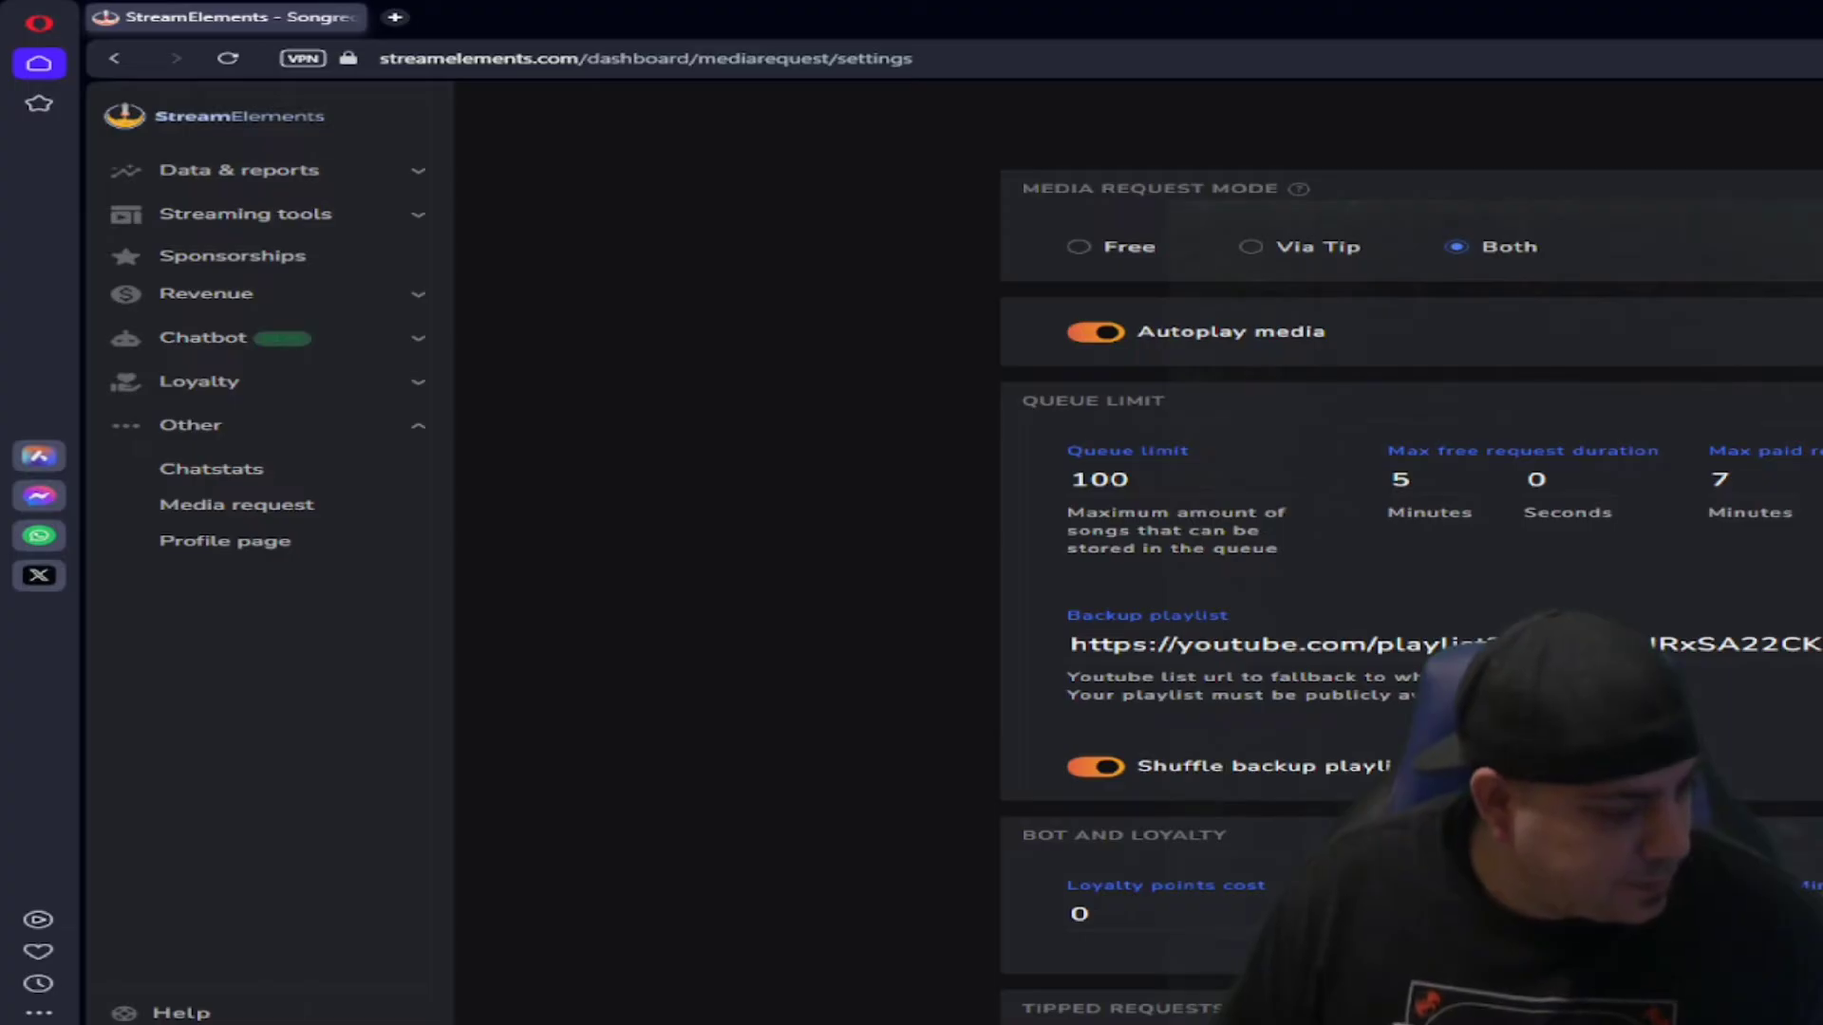
{"action": "scroll", "coordinate": [1411, 569], "scroll_direction": "down", "scroll_amount": 1}
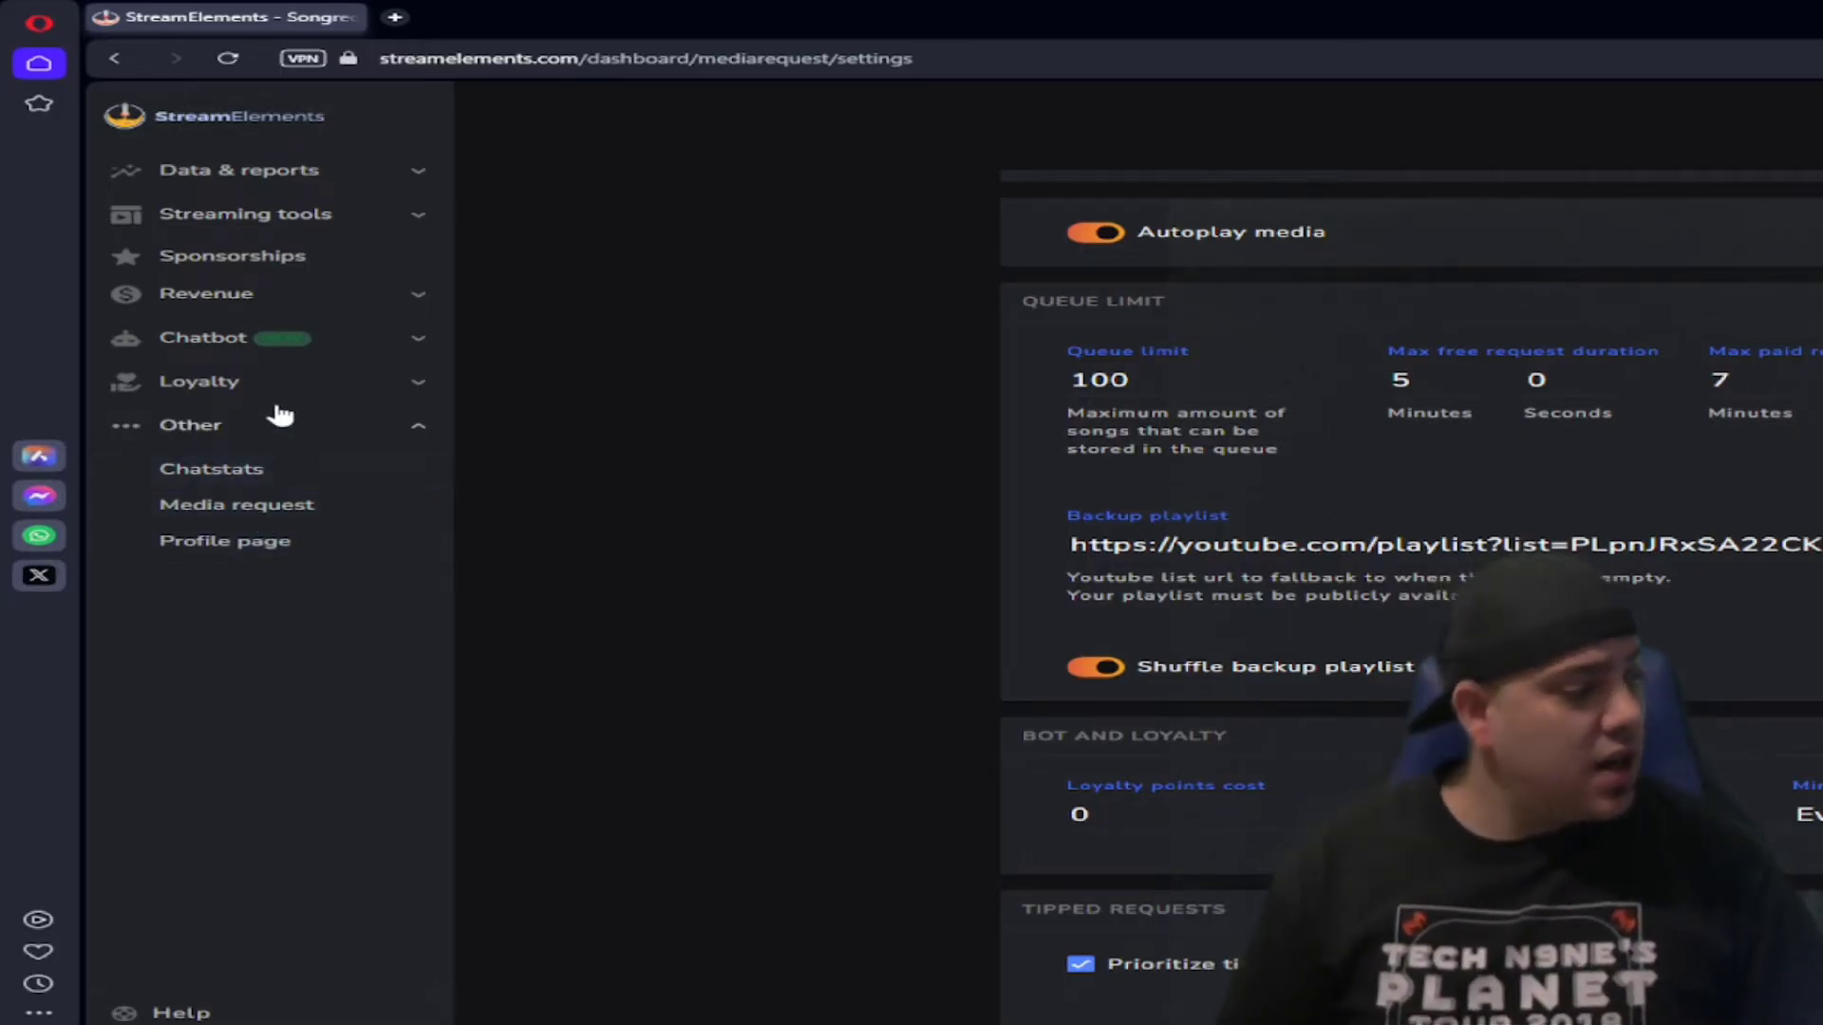
Step: Expand Streaming tools and open Overlays to list music, Current main and FFXV 600x600
{"action": "left_click", "coordinate": [344, 219]}
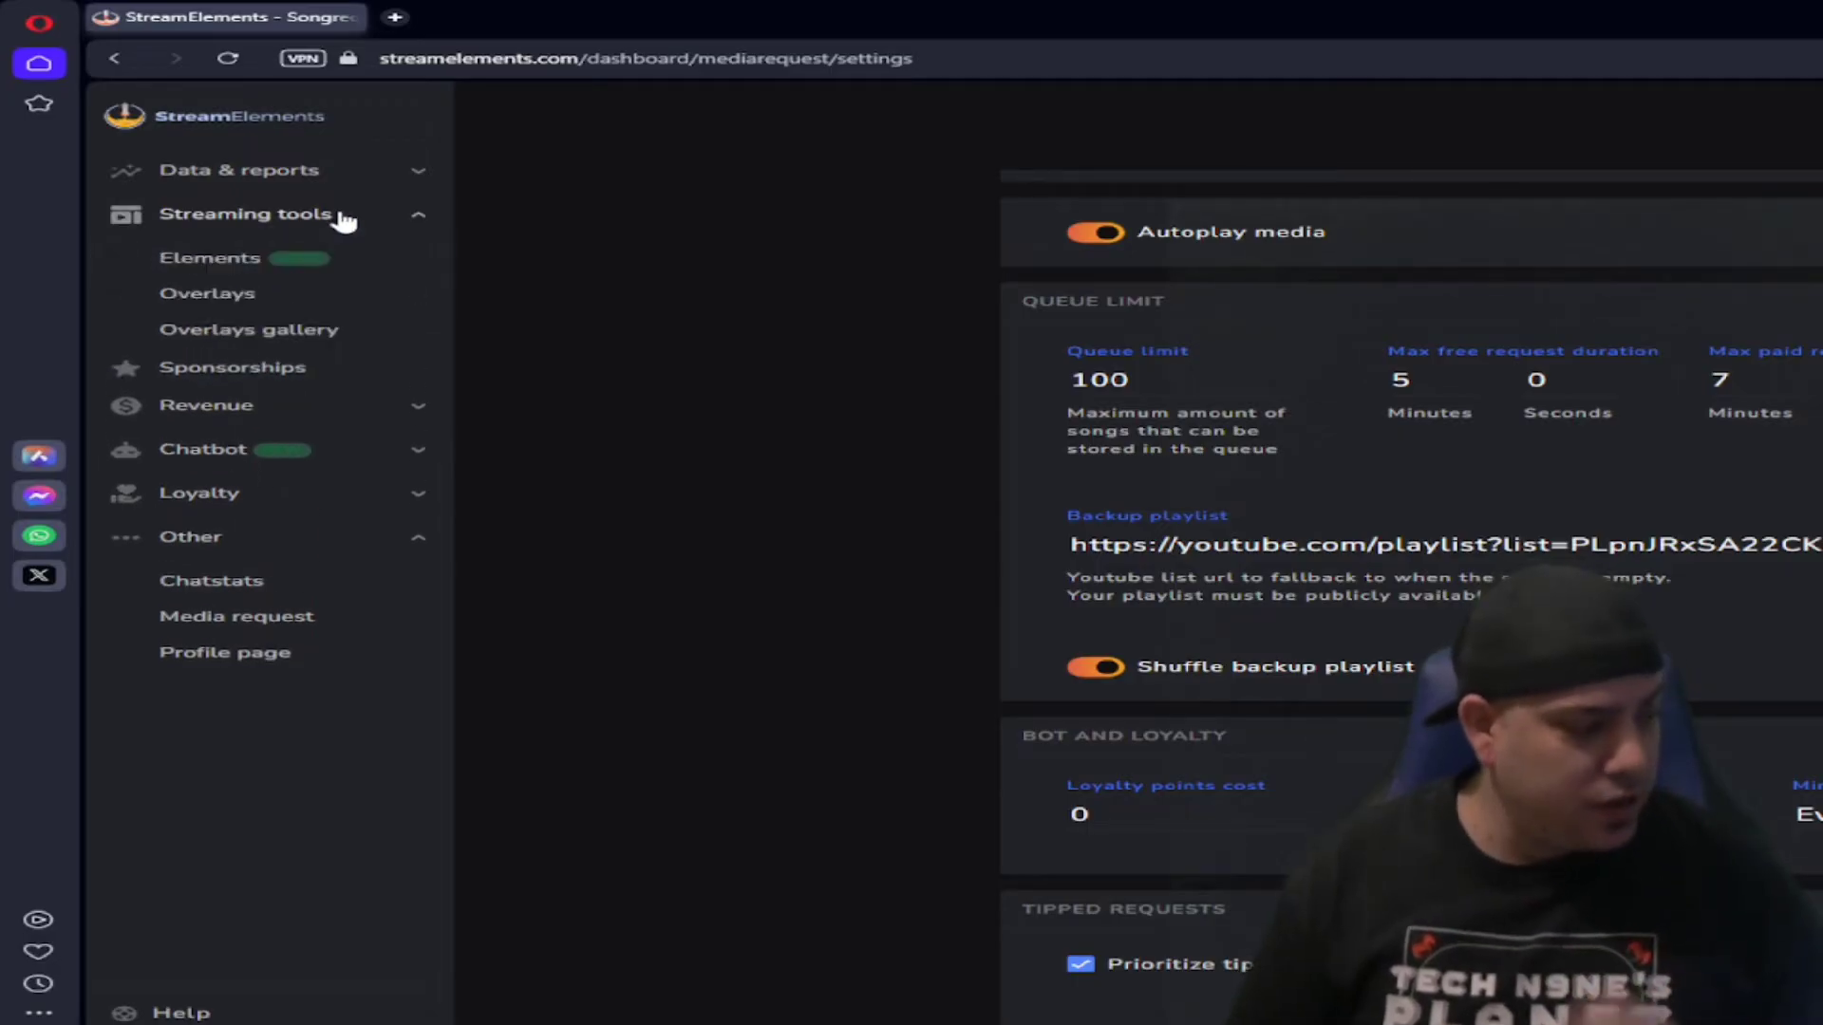
{"action": "left_click", "coordinate": [207, 296]}
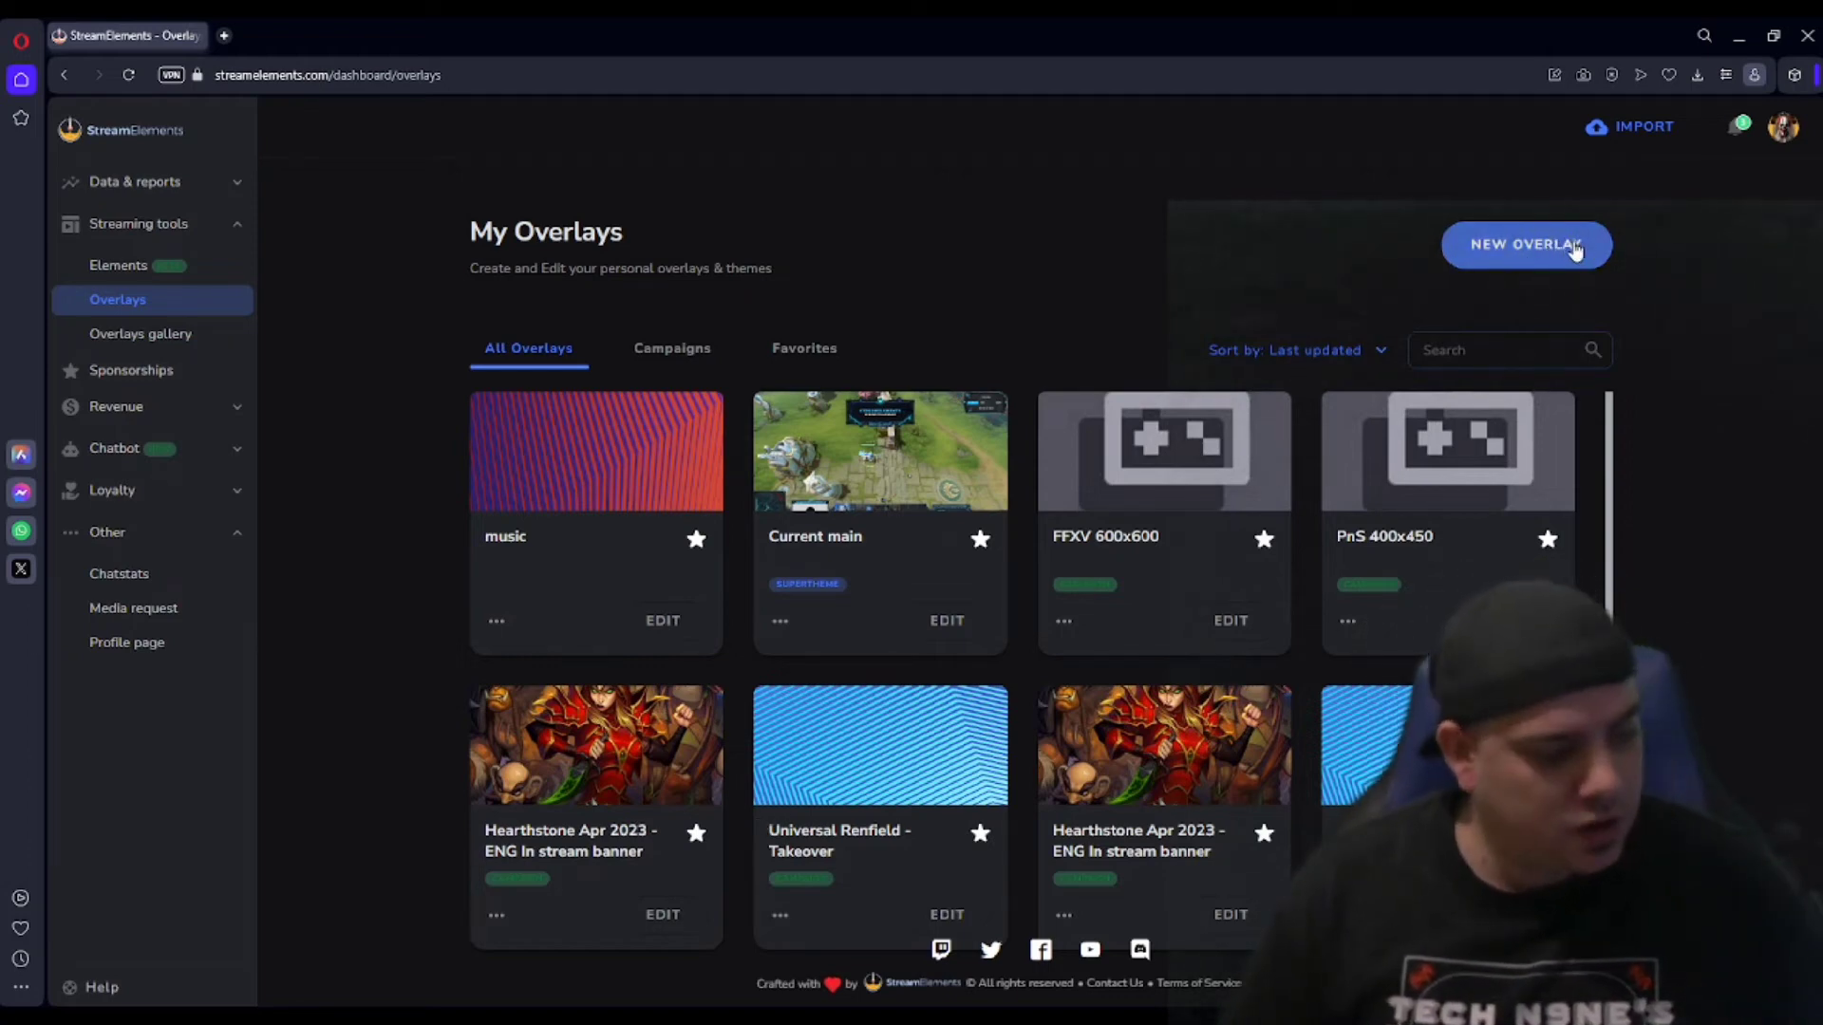
Step: Create a new 1080p overlay and bring up the Engagement widgets, including Media Request
{"action": "left_click", "coordinate": [1543, 264]}
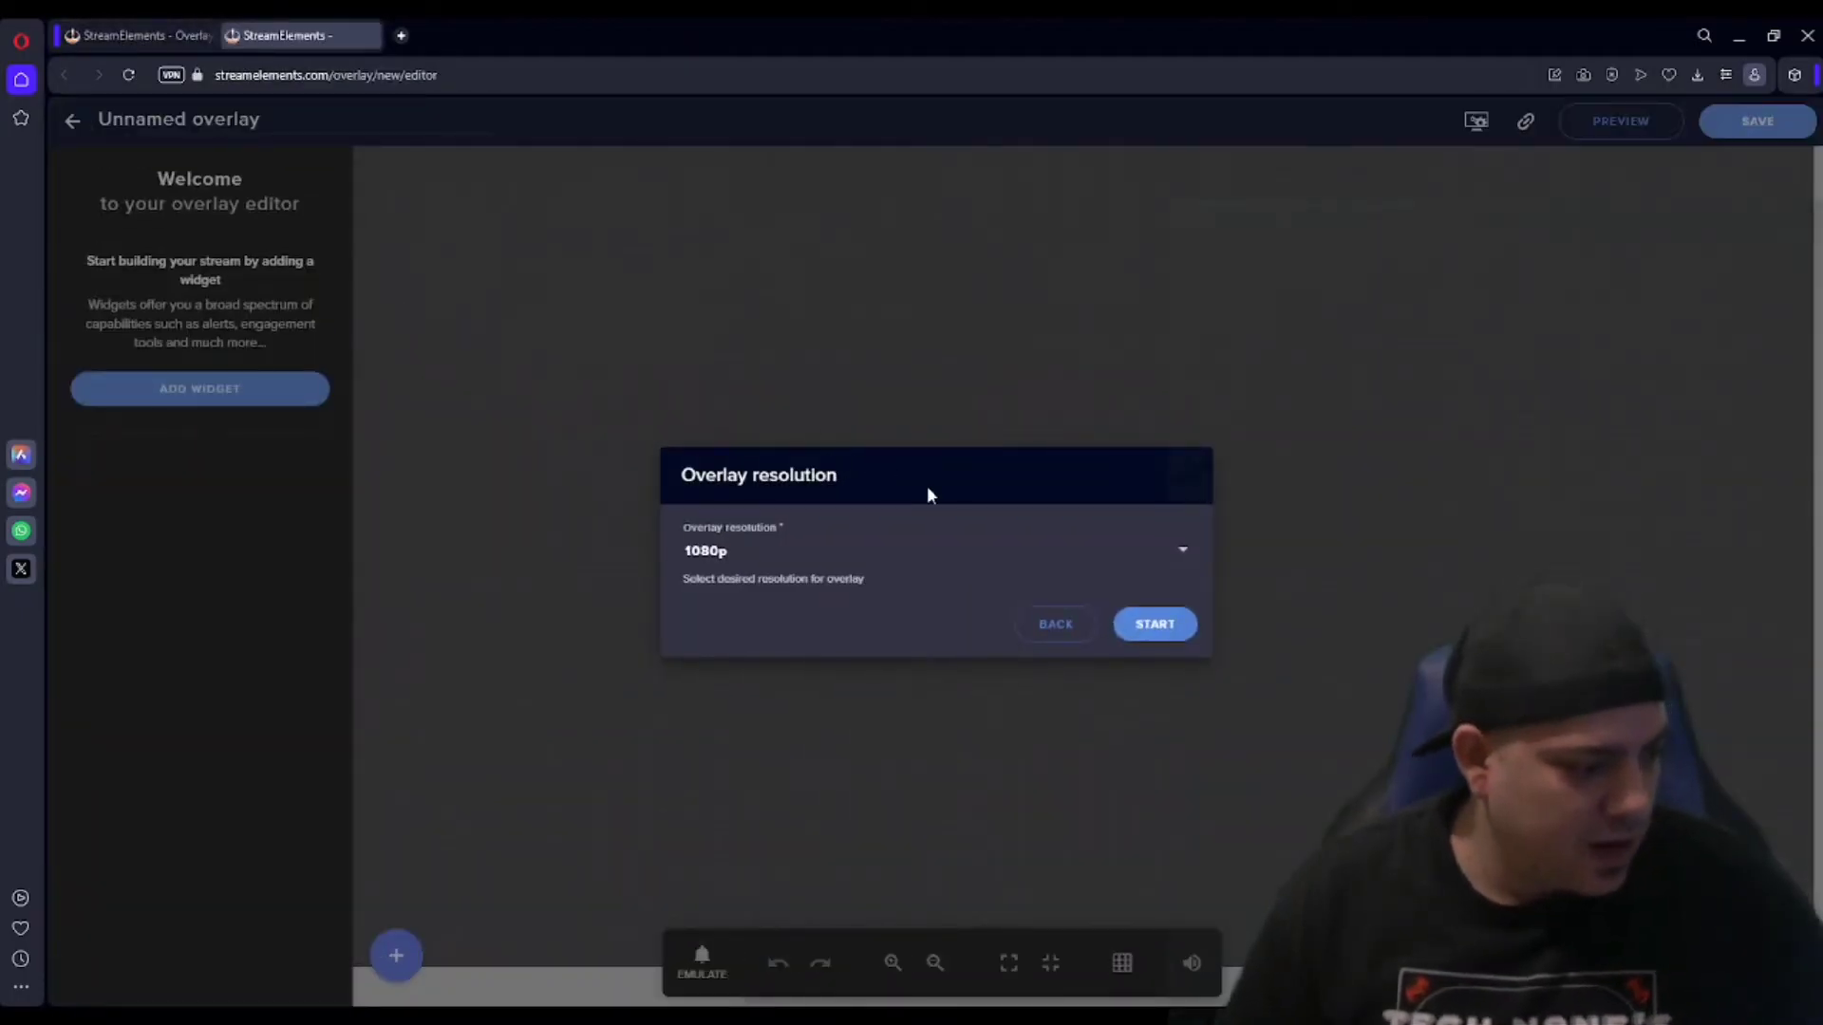
{"action": "left_click", "coordinate": [1162, 627]}
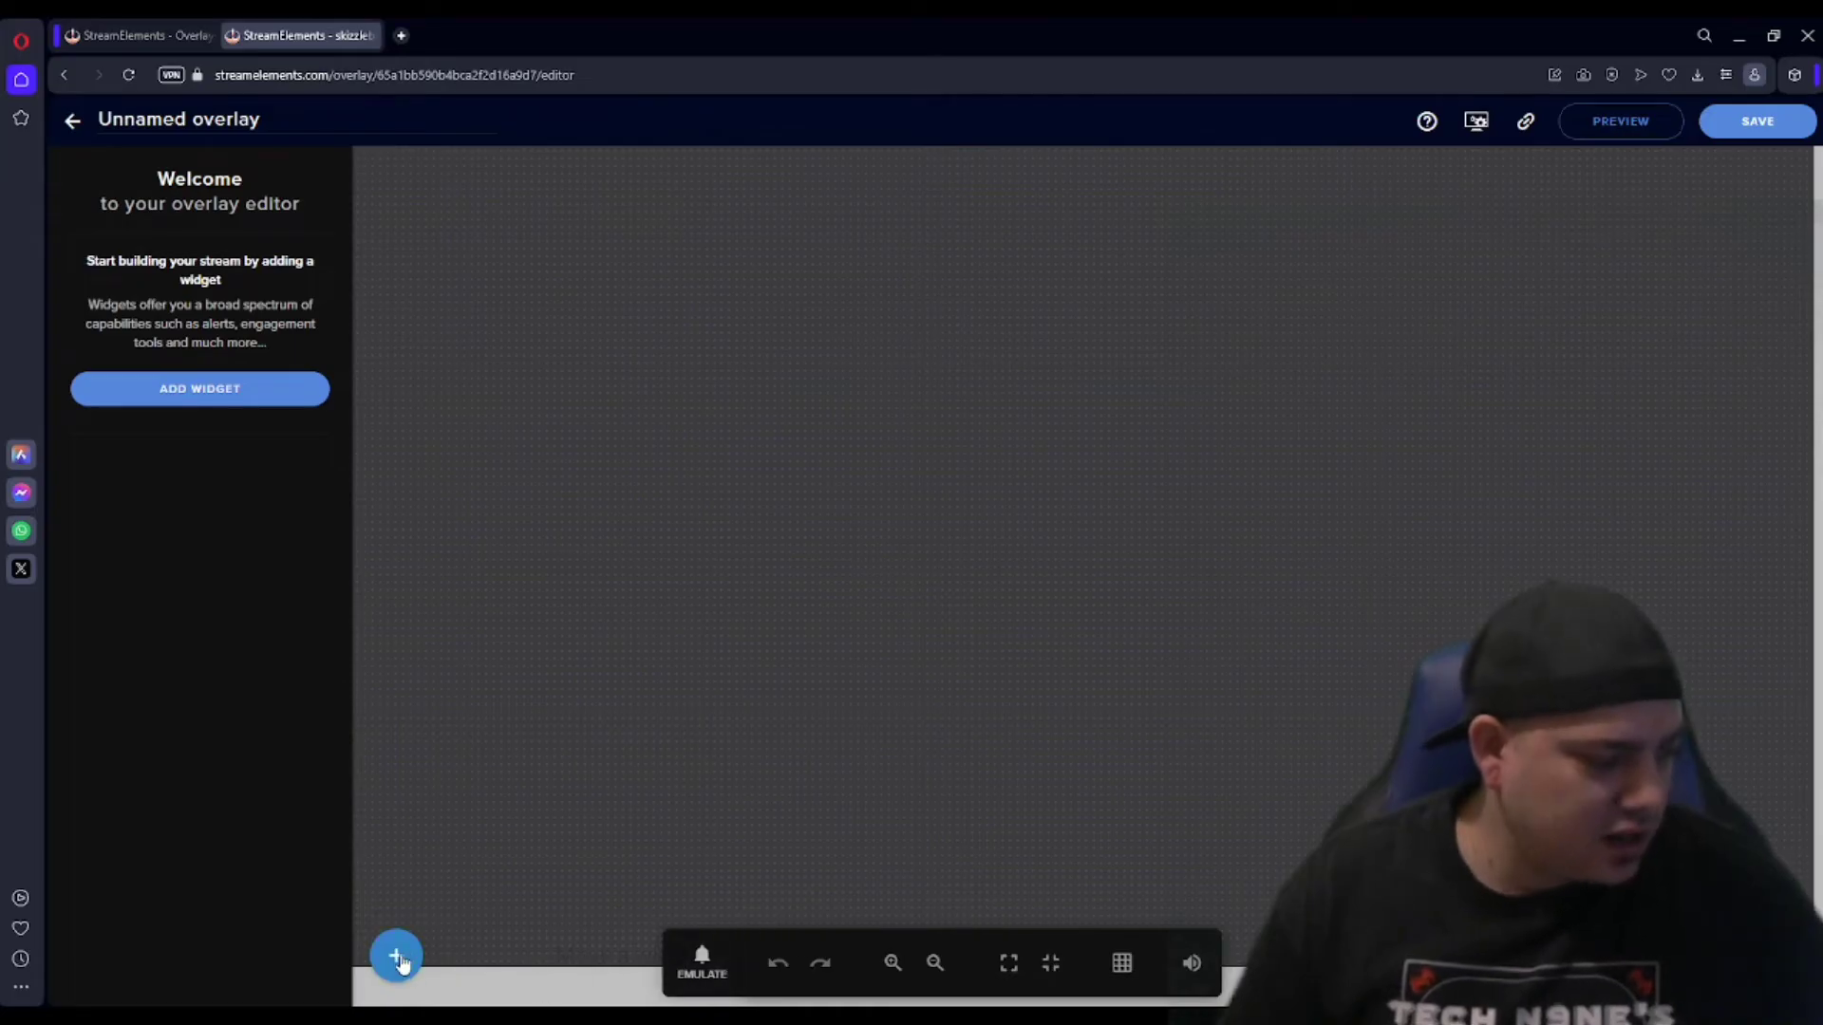
{"action": "left_click", "coordinate": [399, 959]}
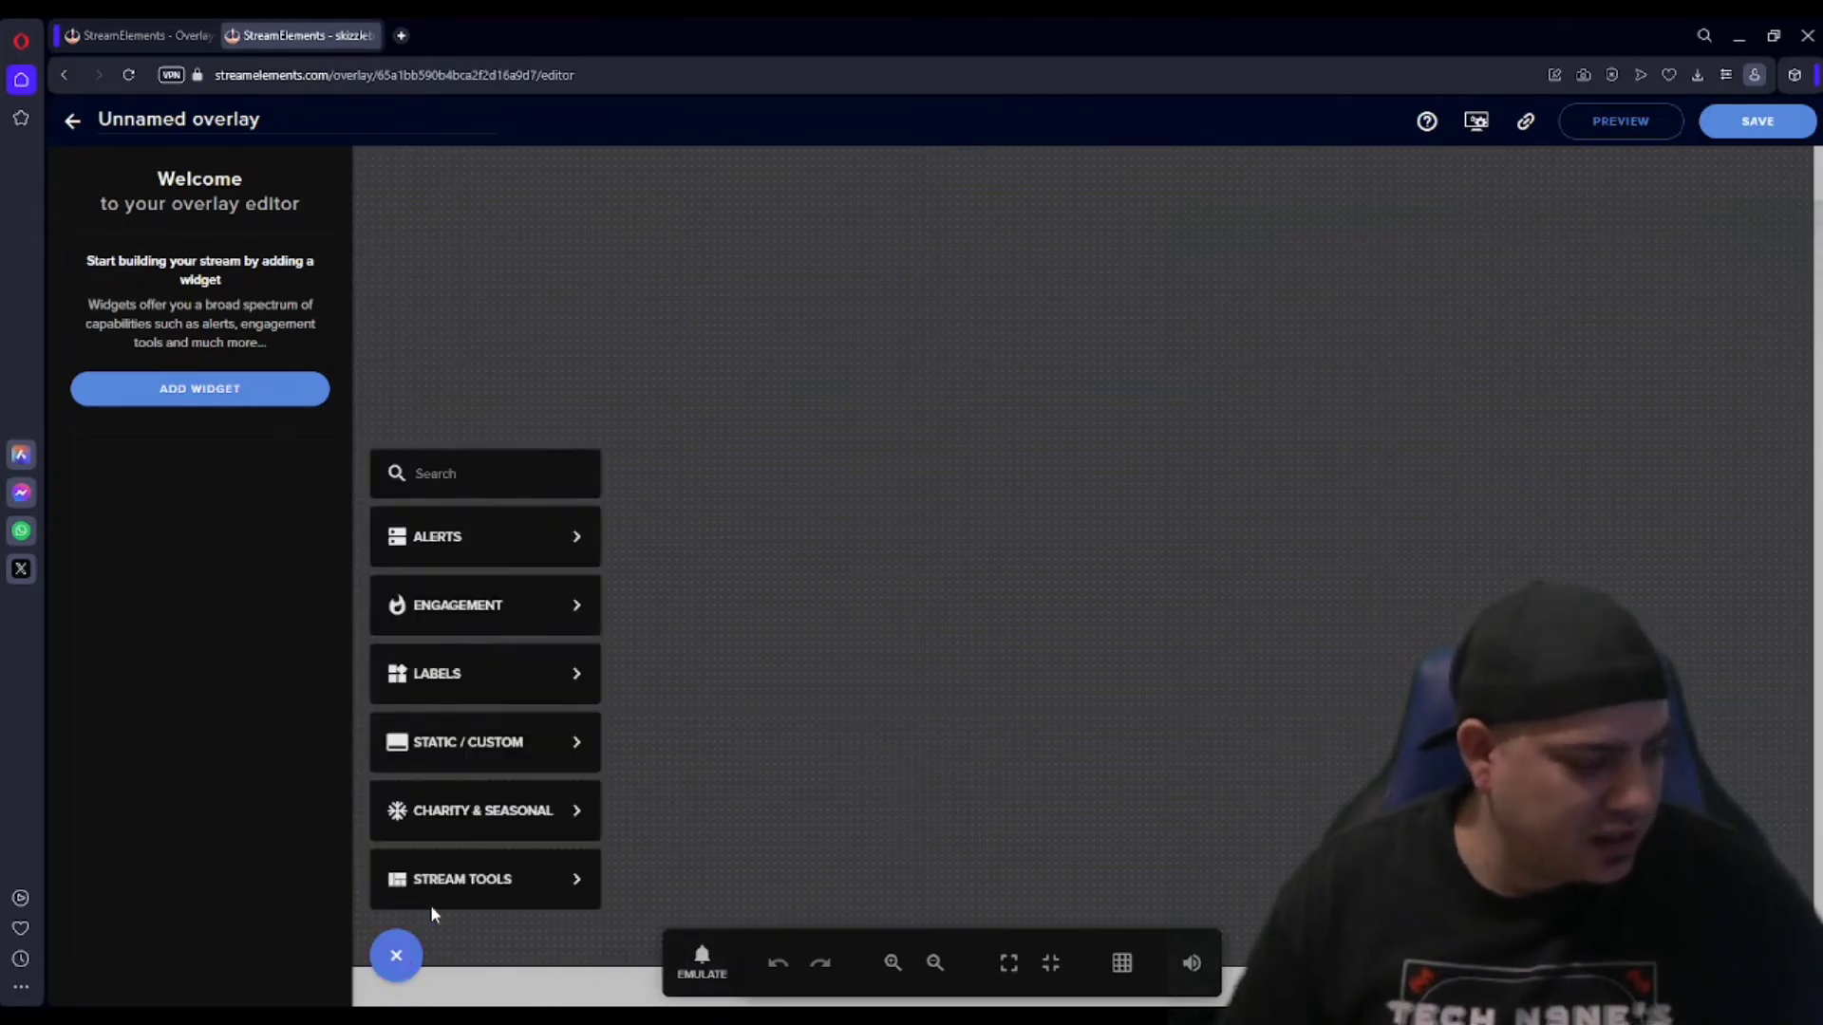
{"action": "mouse_move", "coordinate": [440, 909]}
{"action": "mouse_move", "coordinate": [501, 692]}
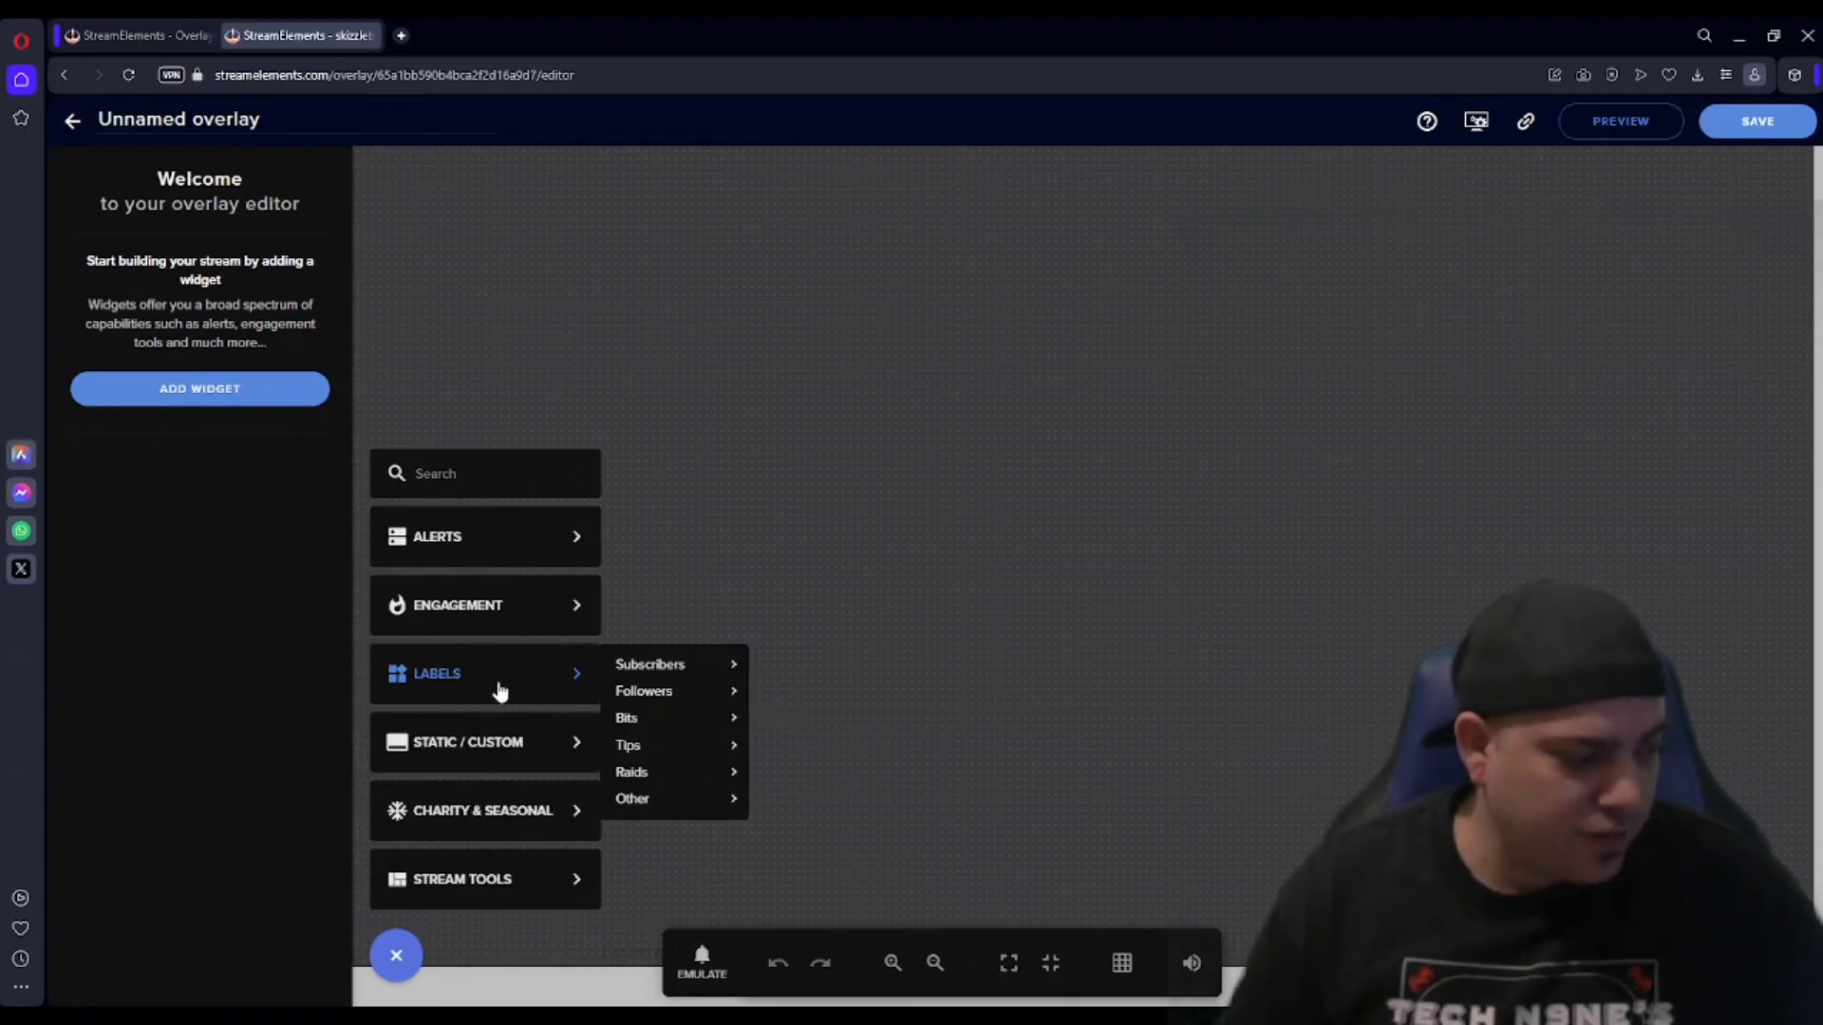
{"action": "mouse_move", "coordinate": [662, 663]}
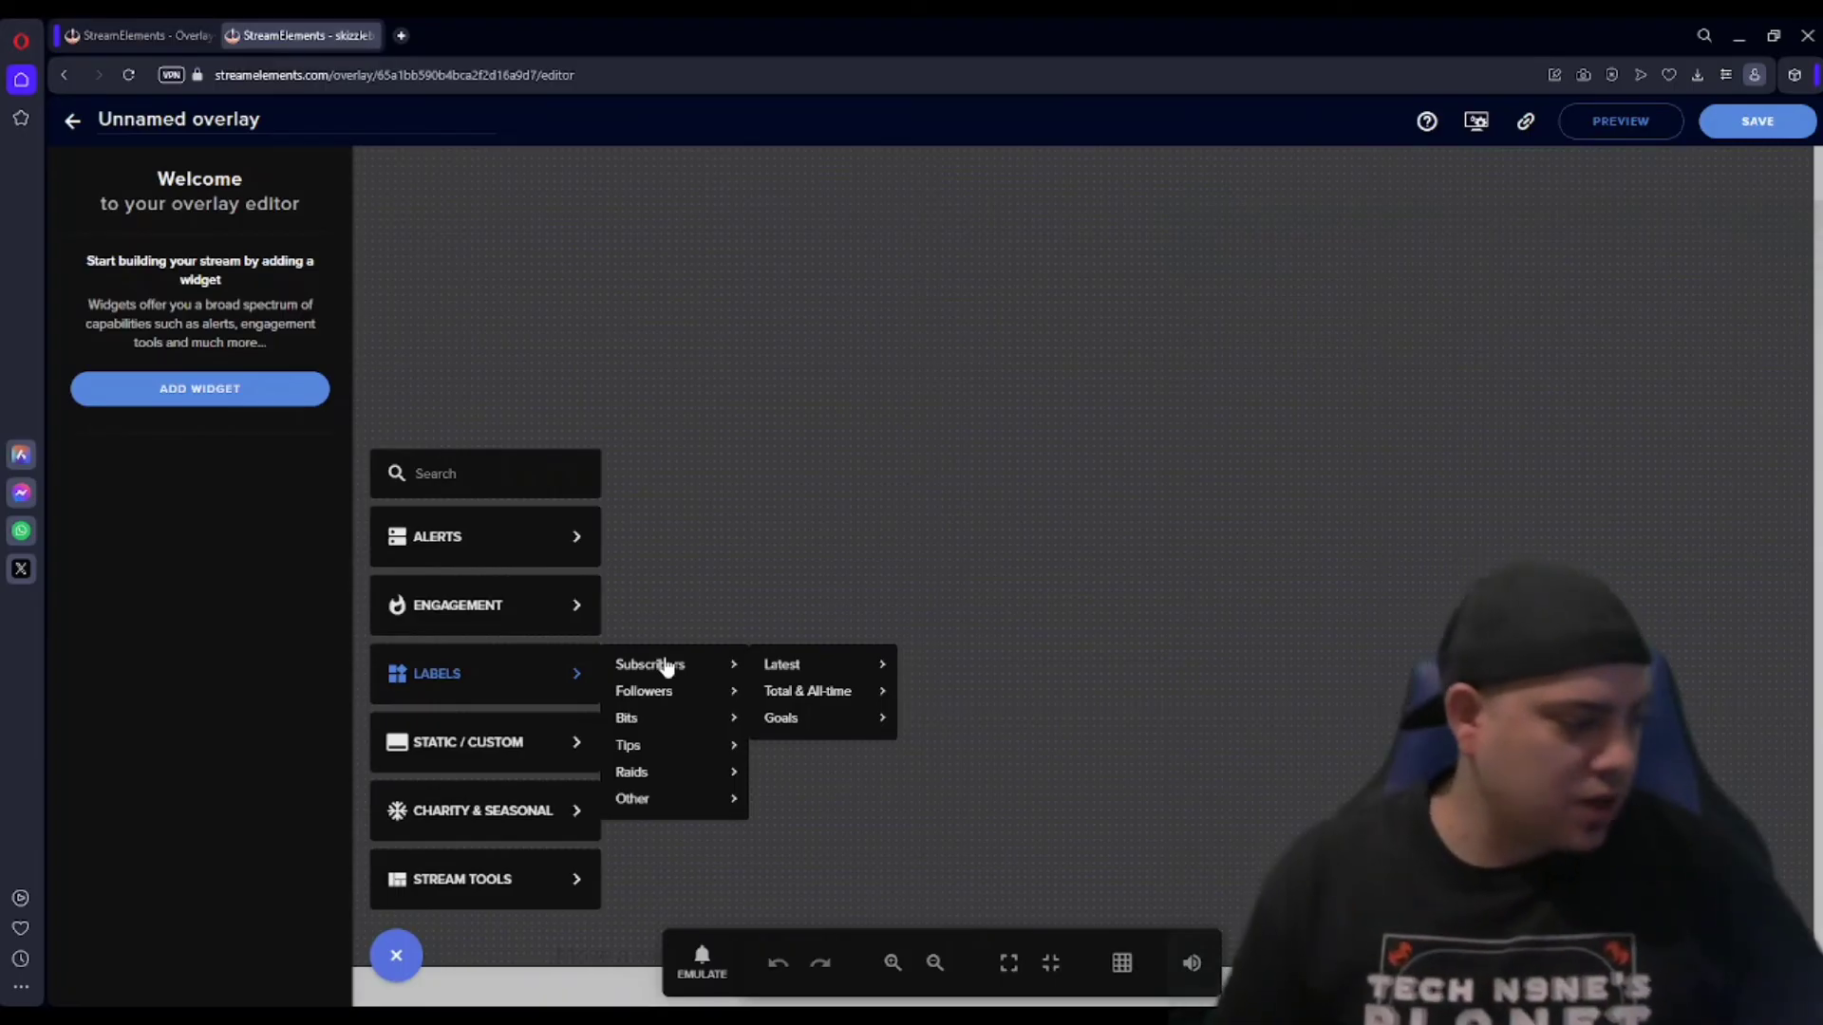
{"action": "mouse_move", "coordinate": [581, 606]}
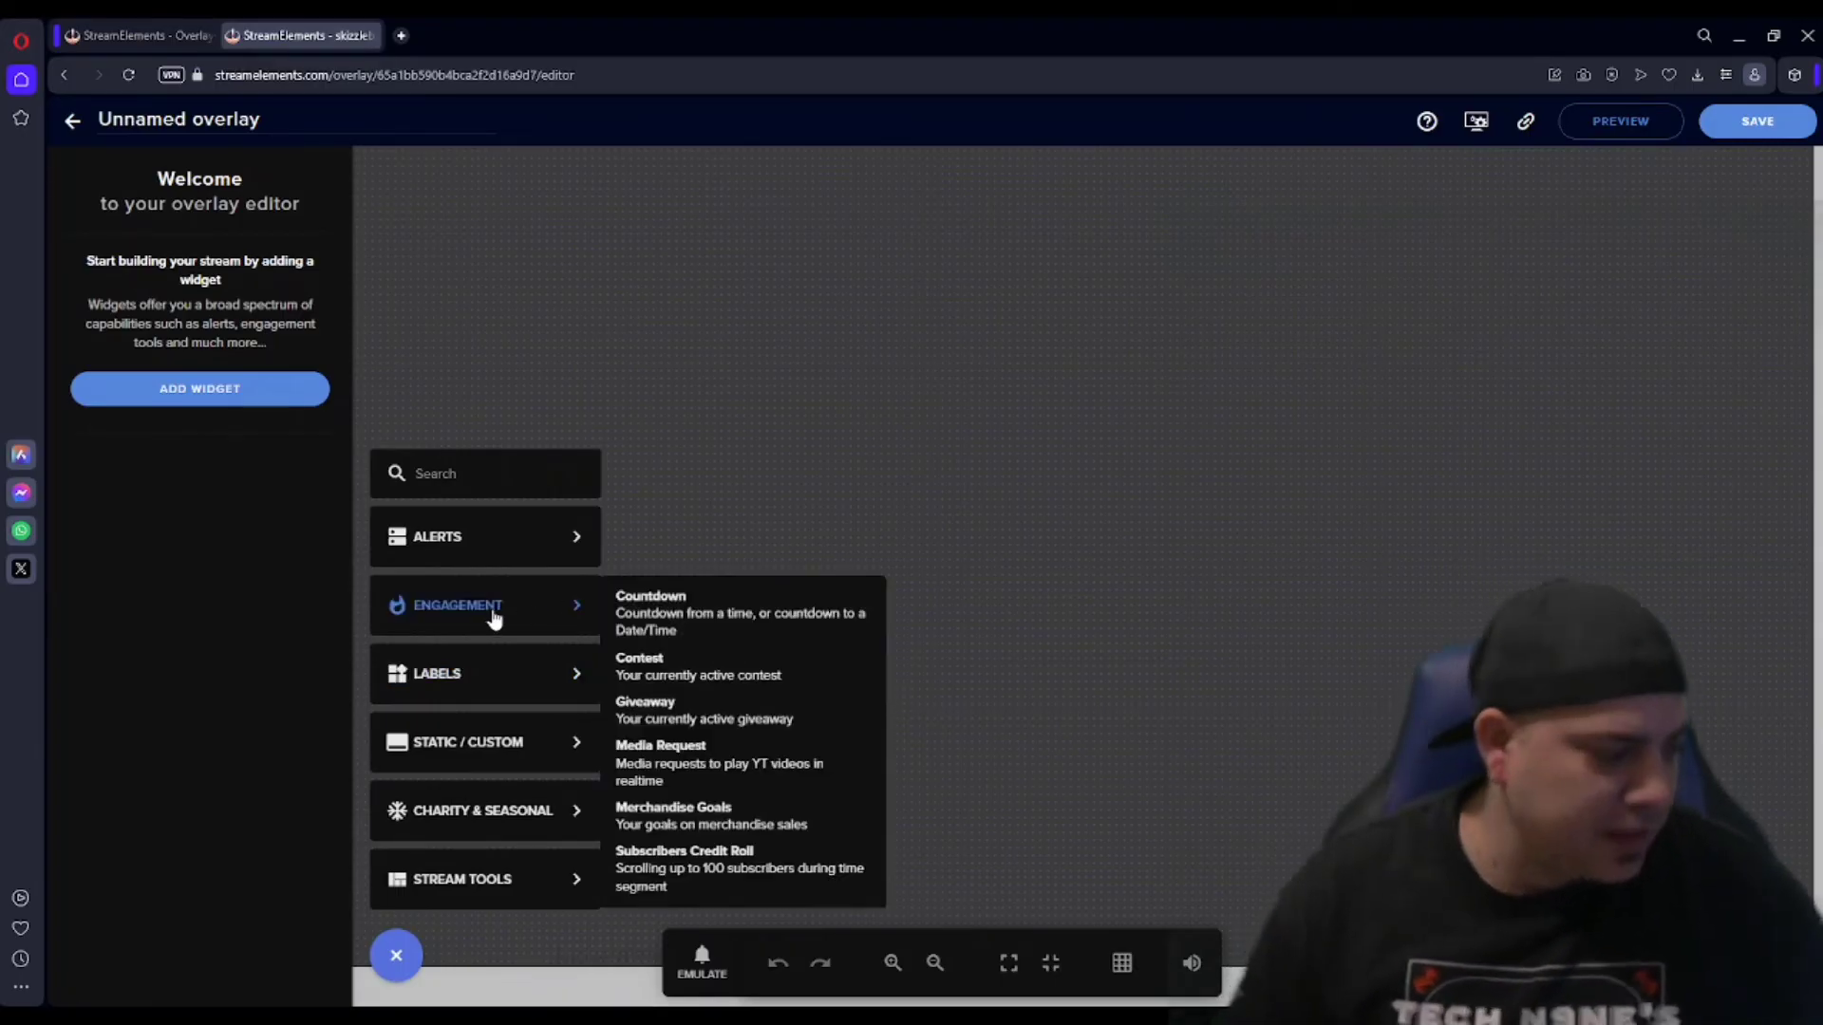
Step: Add a Media Request widget and place it near the canvas top, right of centre
{"action": "left_click", "coordinate": [671, 758]}
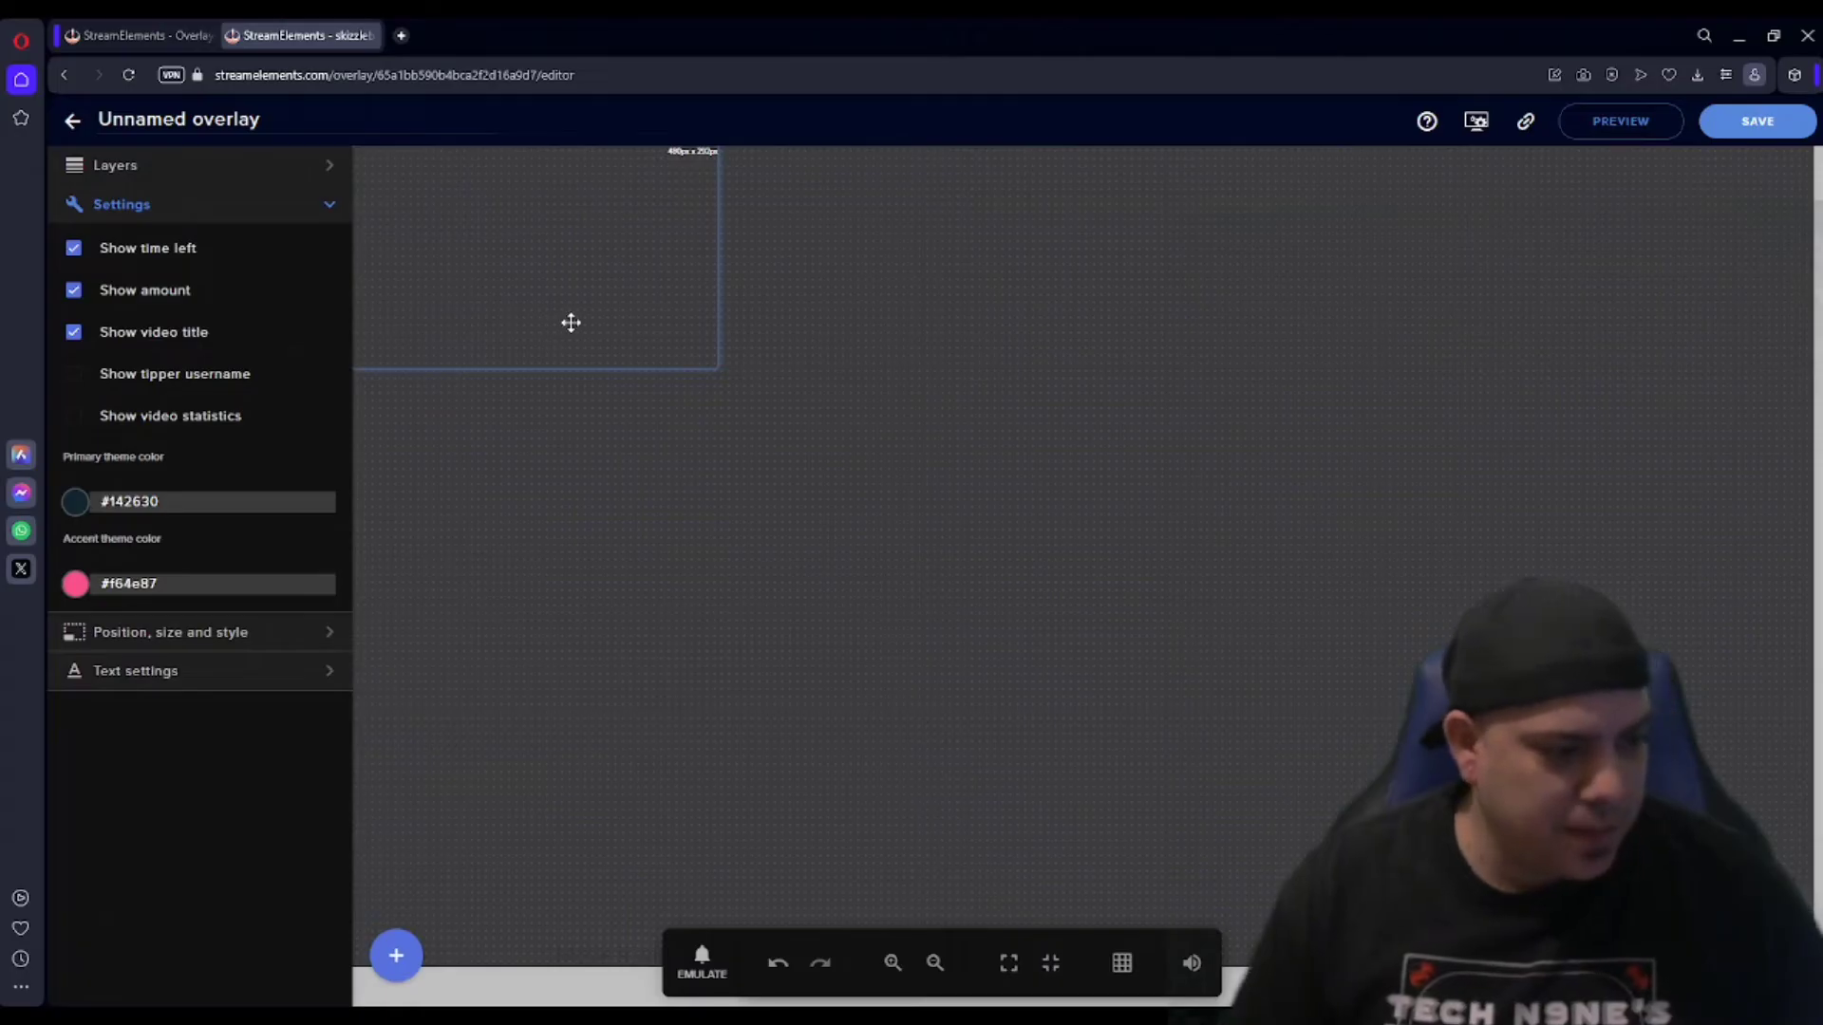
{"action": "left_click_drag", "start_coordinate": [534, 313], "coordinate": [888, 324]}
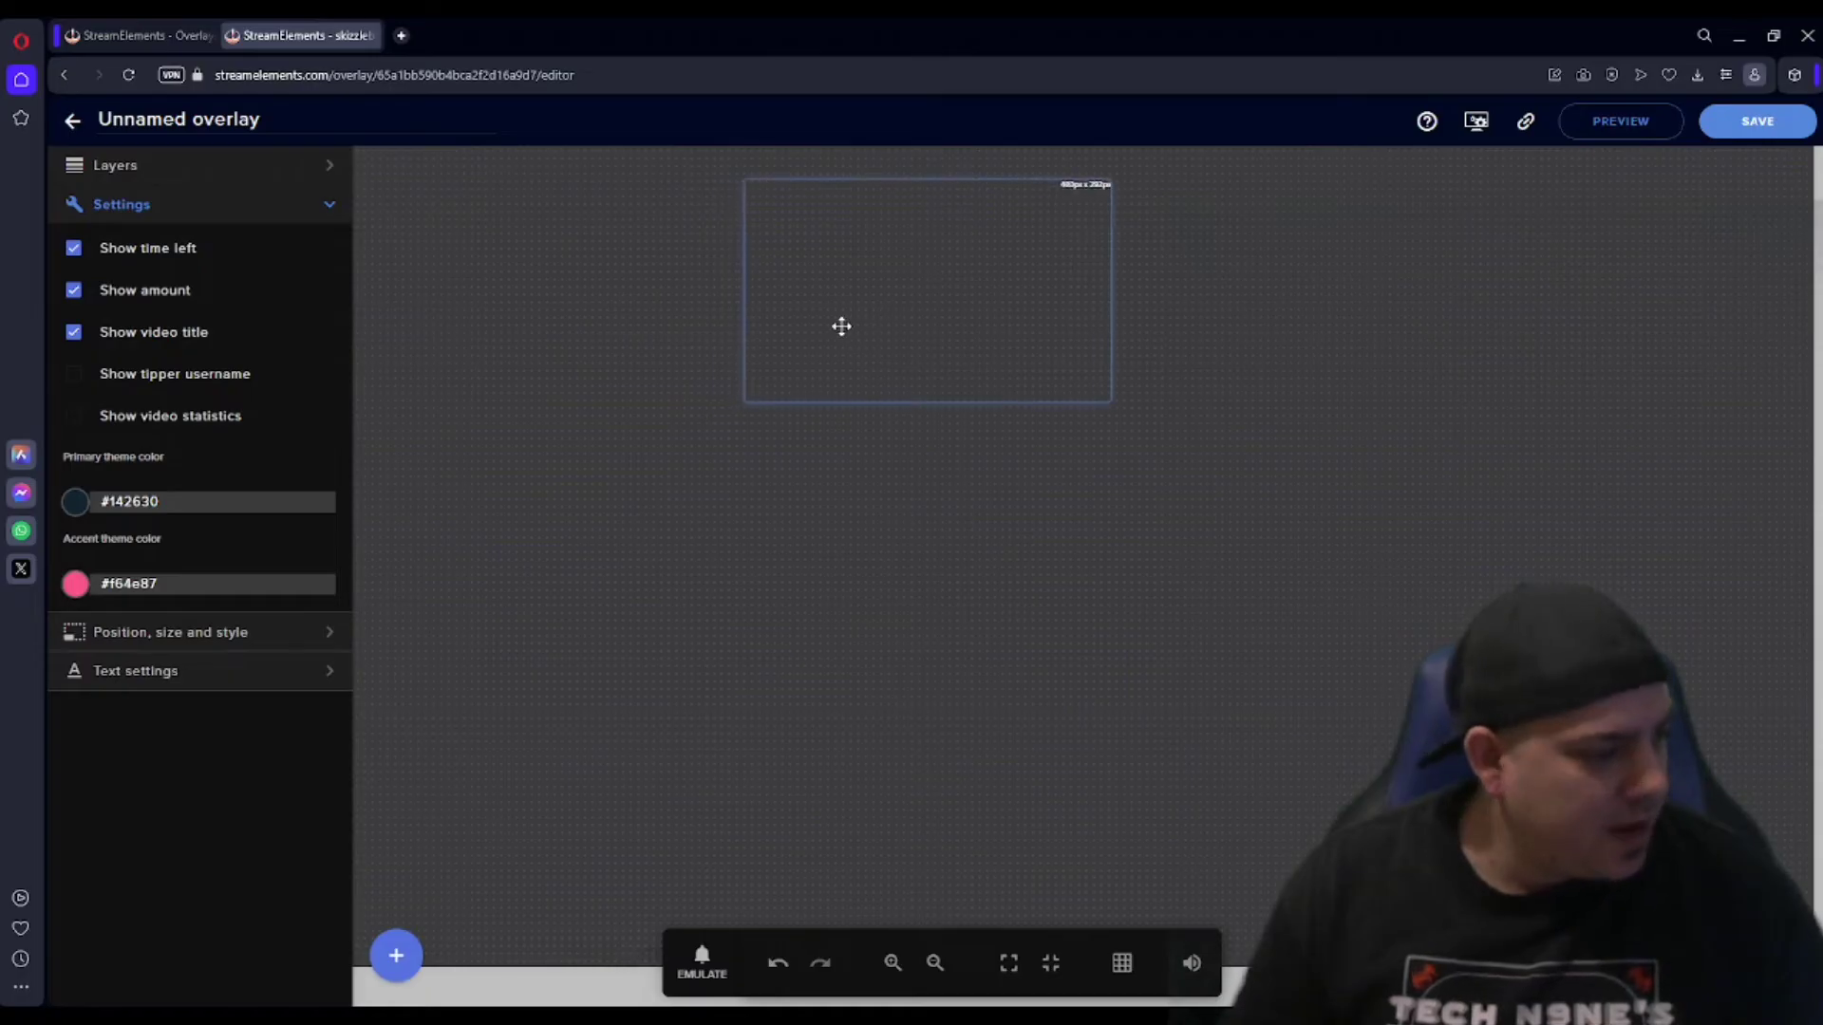
{"action": "left_click_drag", "start_coordinate": [998, 278], "coordinate": [1255, 260]}
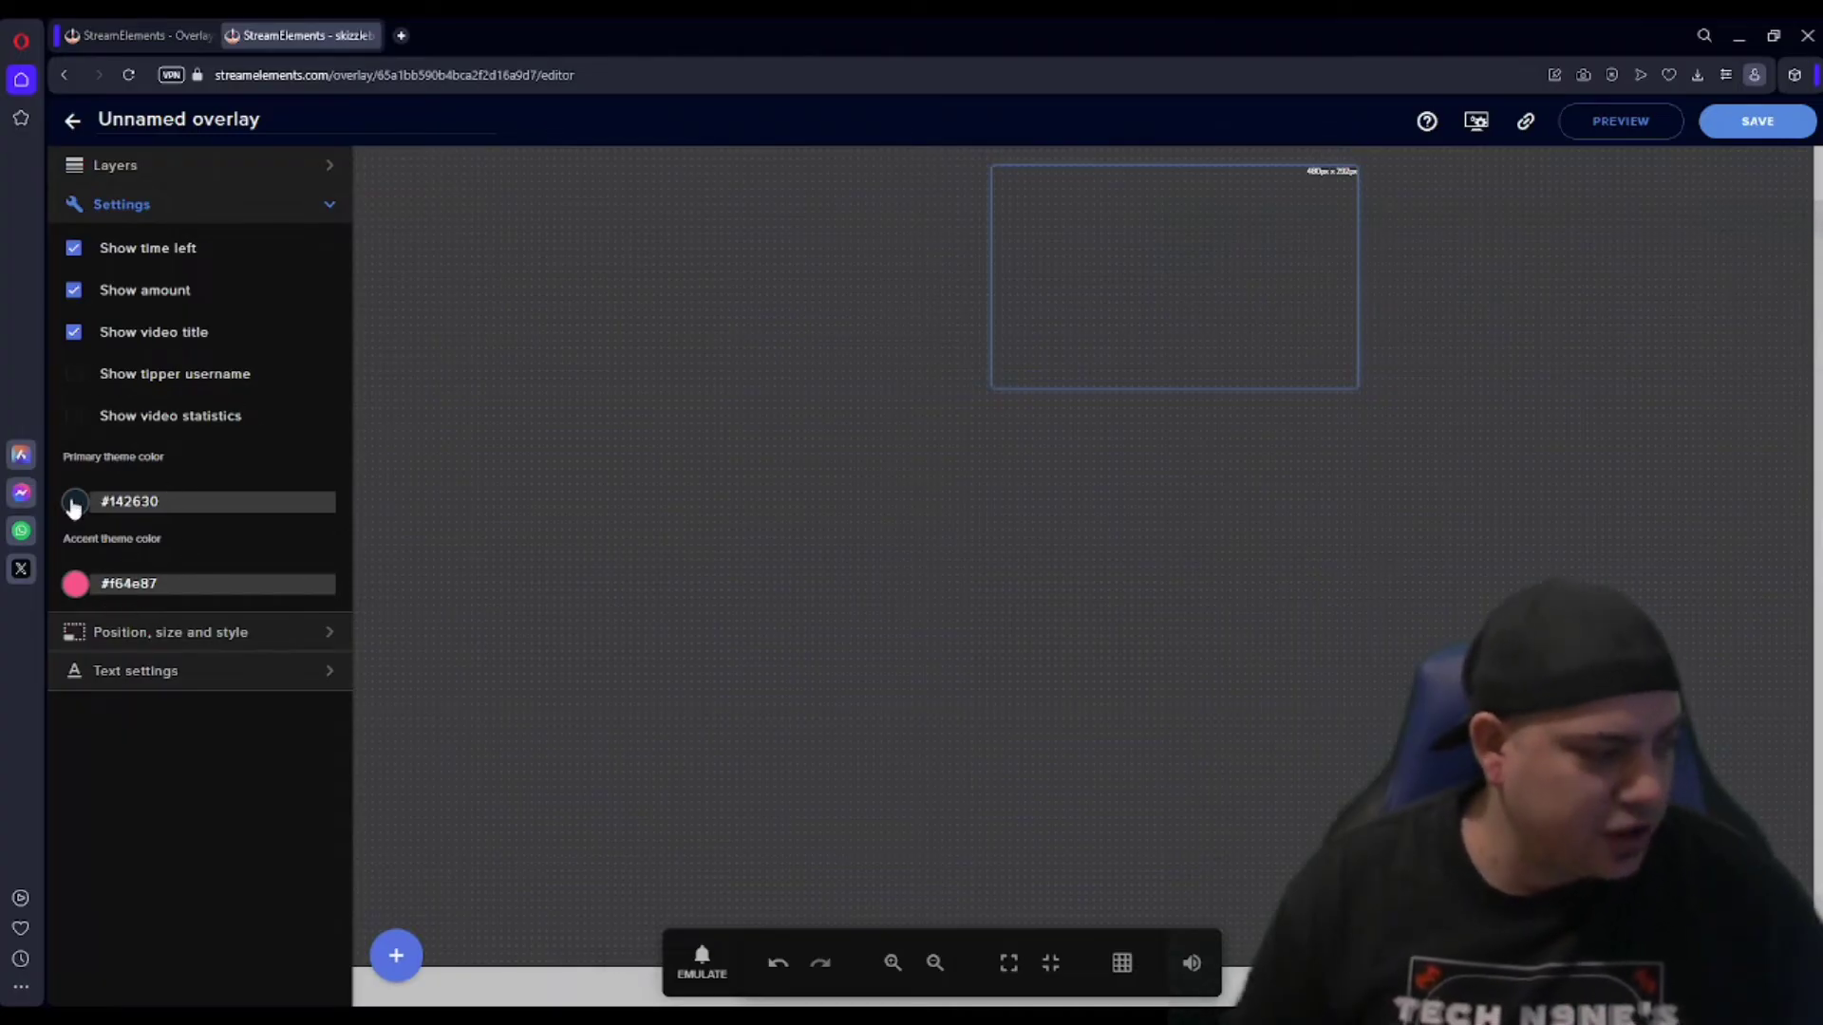
Step: Expand the widget's Position, size and style and Text settings sections
{"action": "left_click", "coordinate": [256, 636]}
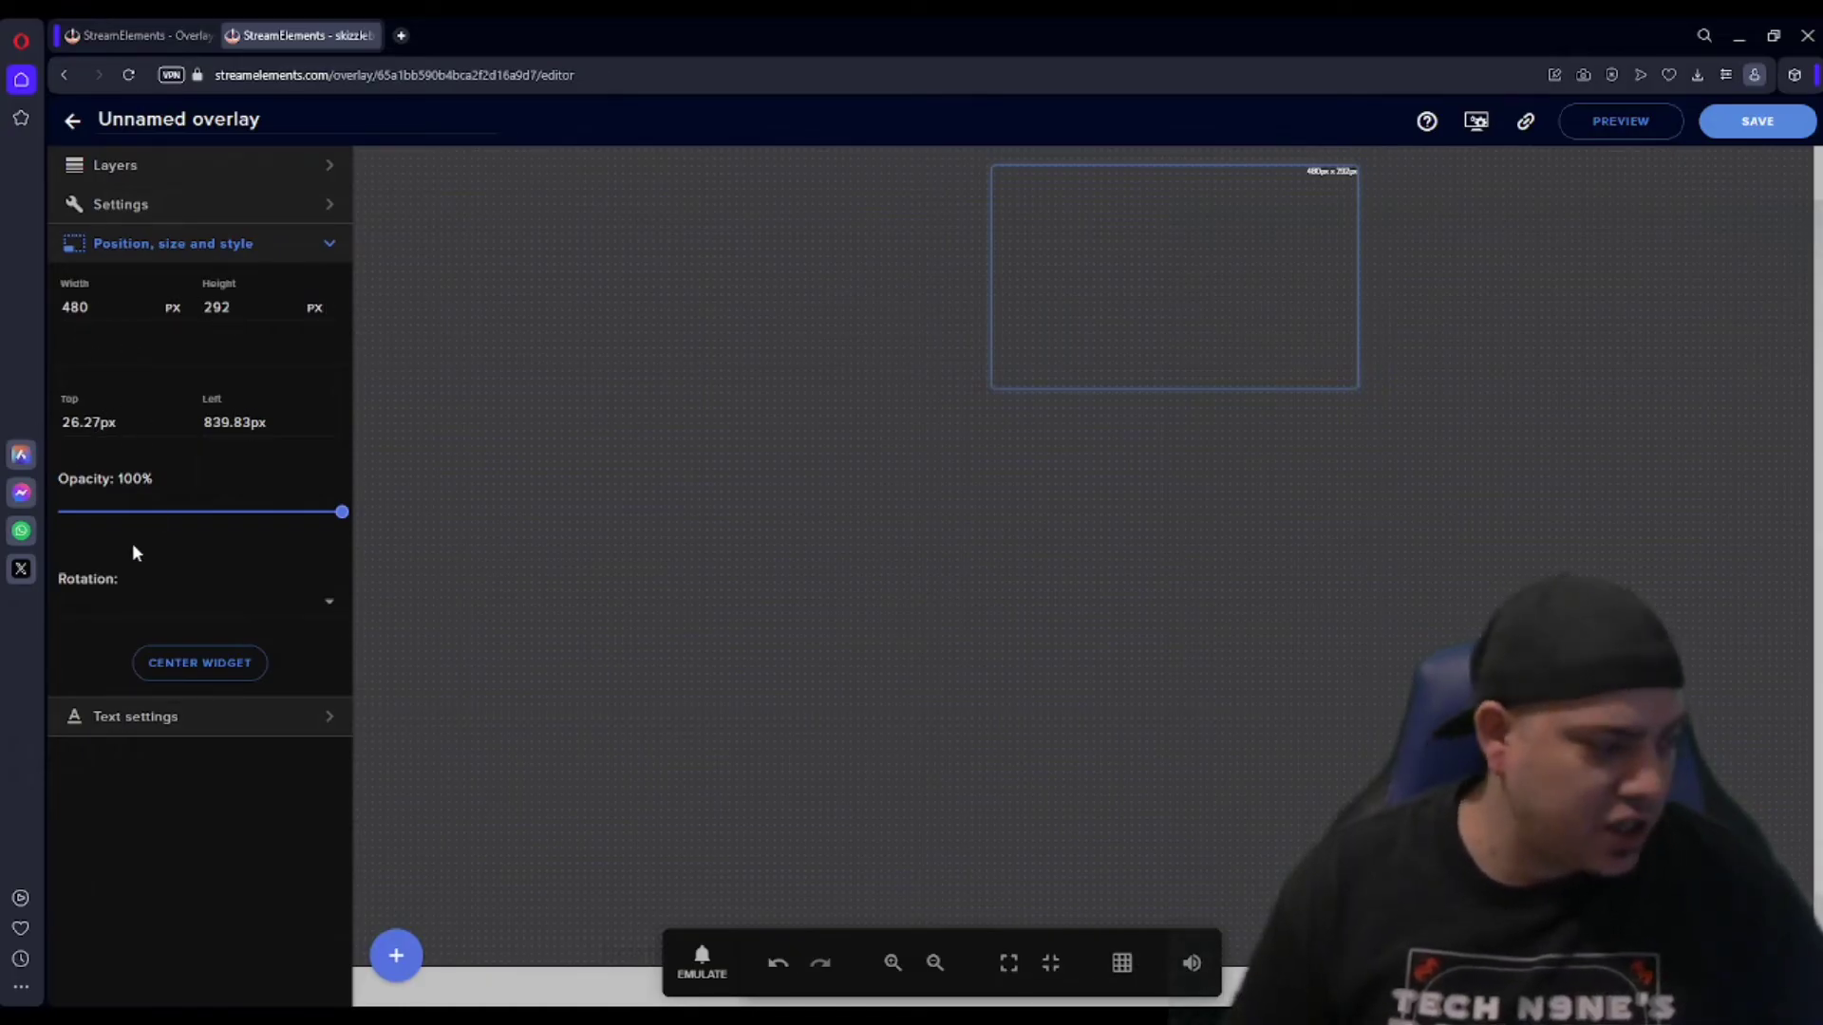
{"action": "left_click", "coordinate": [163, 722]}
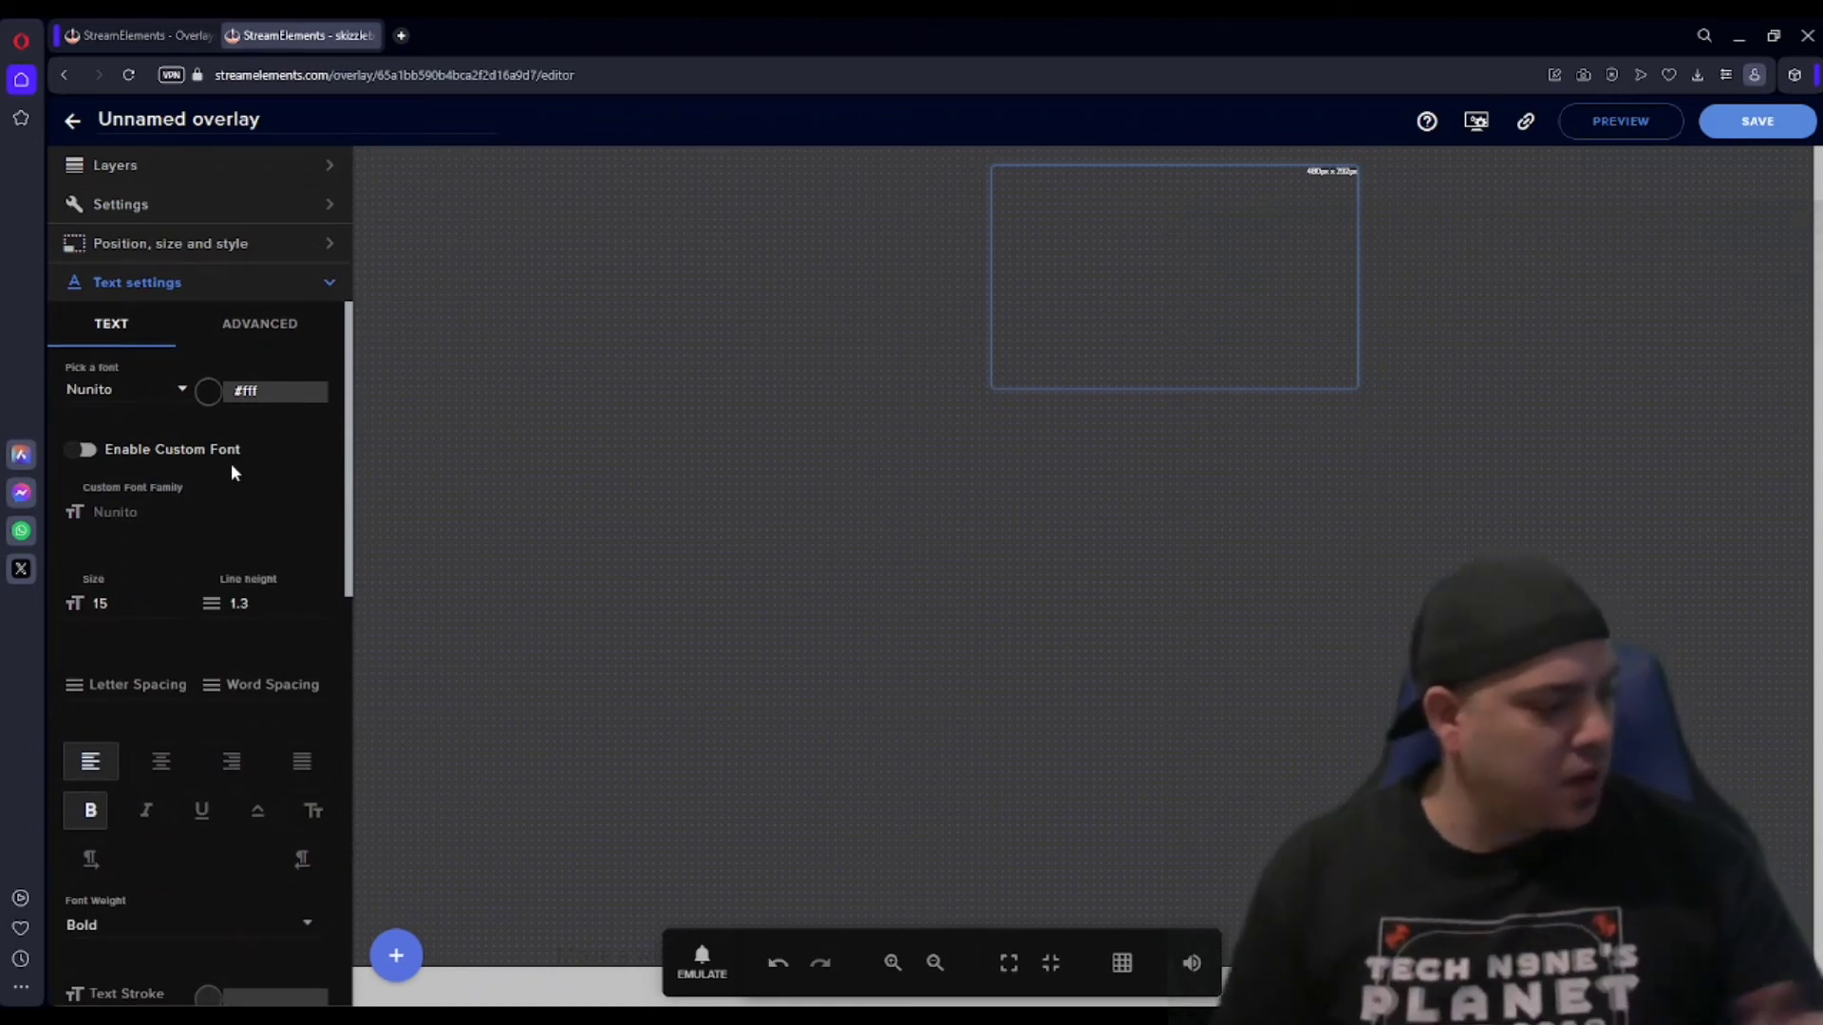
{"action": "scroll", "coordinate": [231, 465], "scroll_direction": "down", "scroll_amount": 6}
{"action": "scroll", "coordinate": [228, 482], "scroll_direction": "down", "scroll_amount": 5}
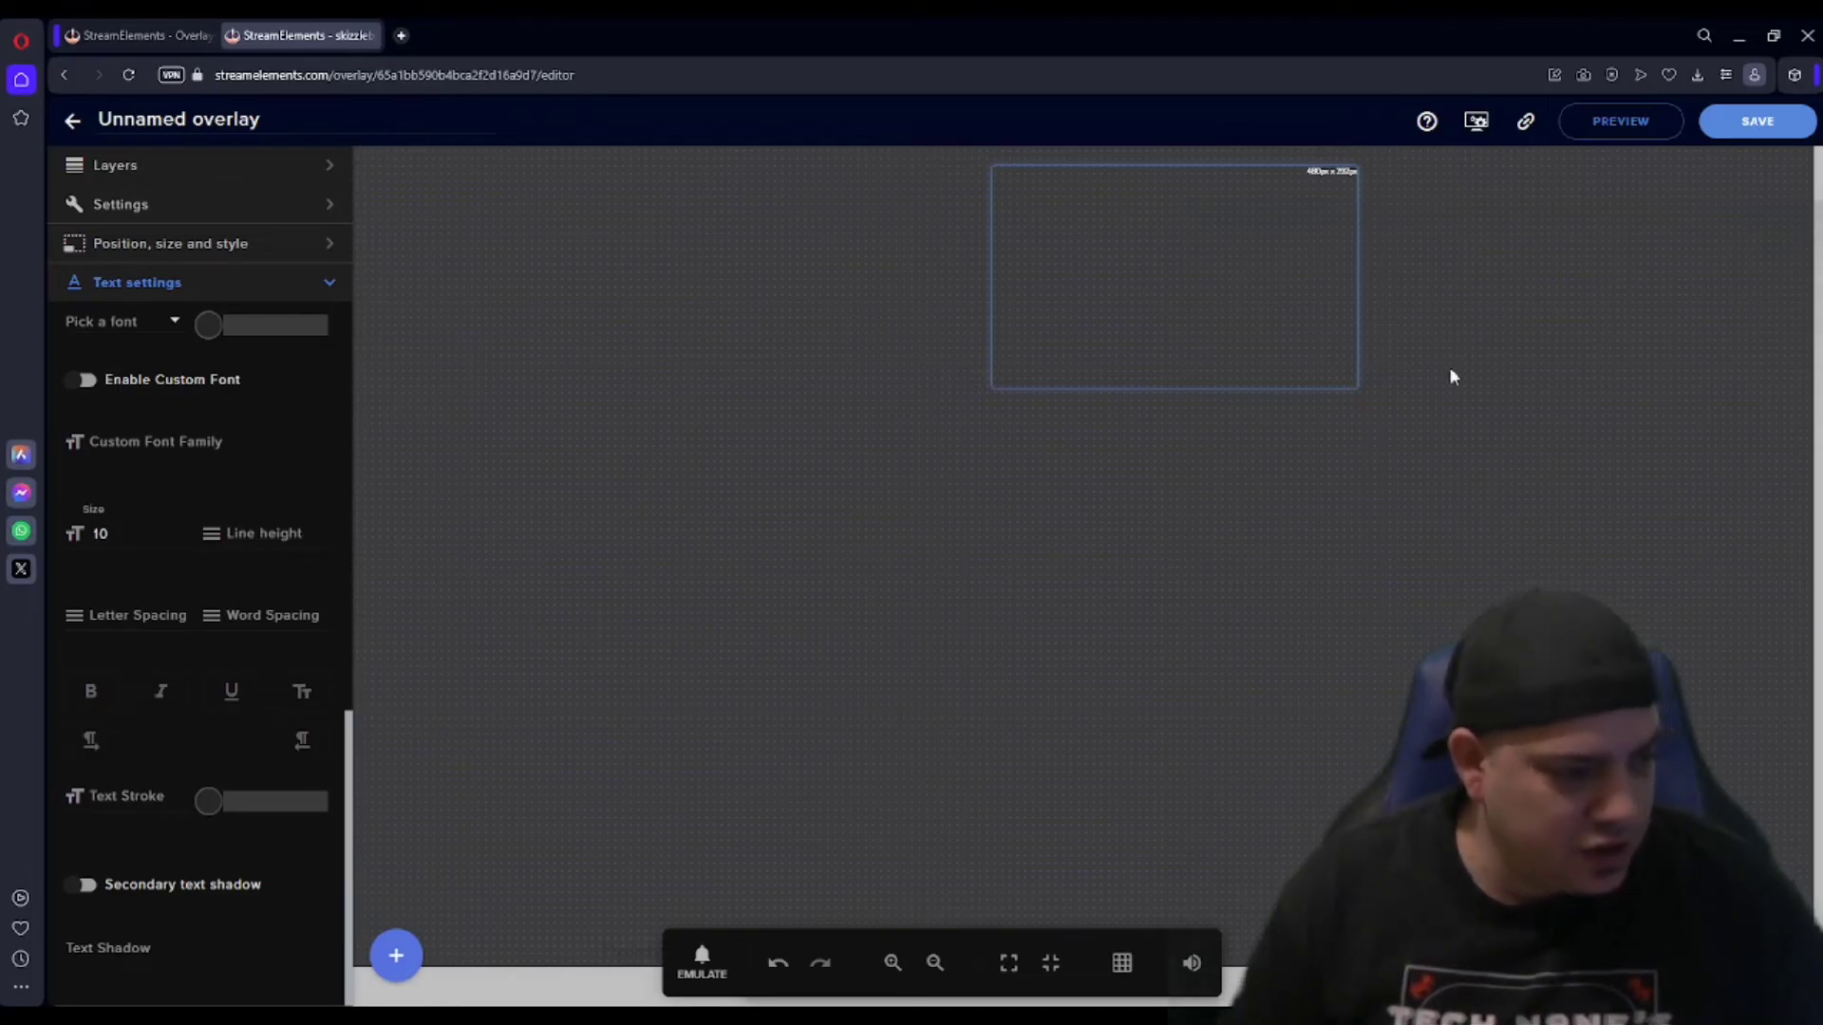
Step: Save the overlay with the name 'sr music'
{"action": "left_click", "coordinate": [1743, 126]}
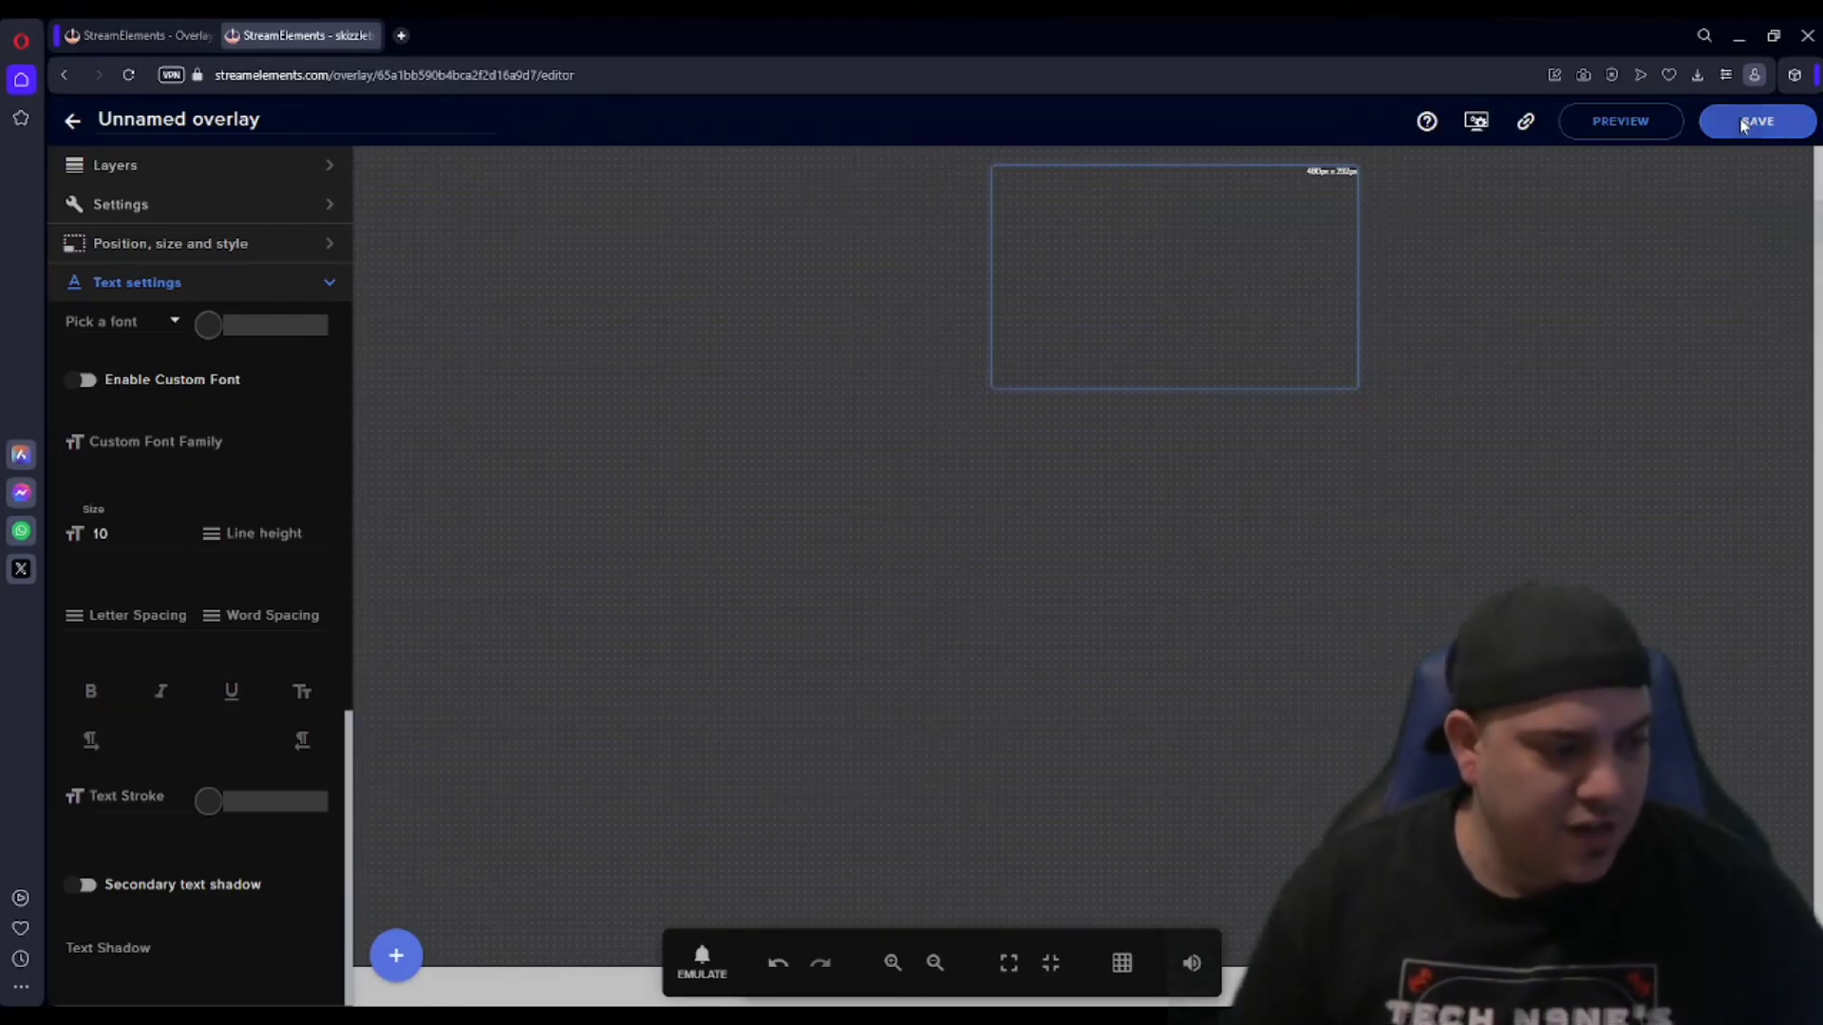
{"action": "left_click", "coordinate": [789, 550]}
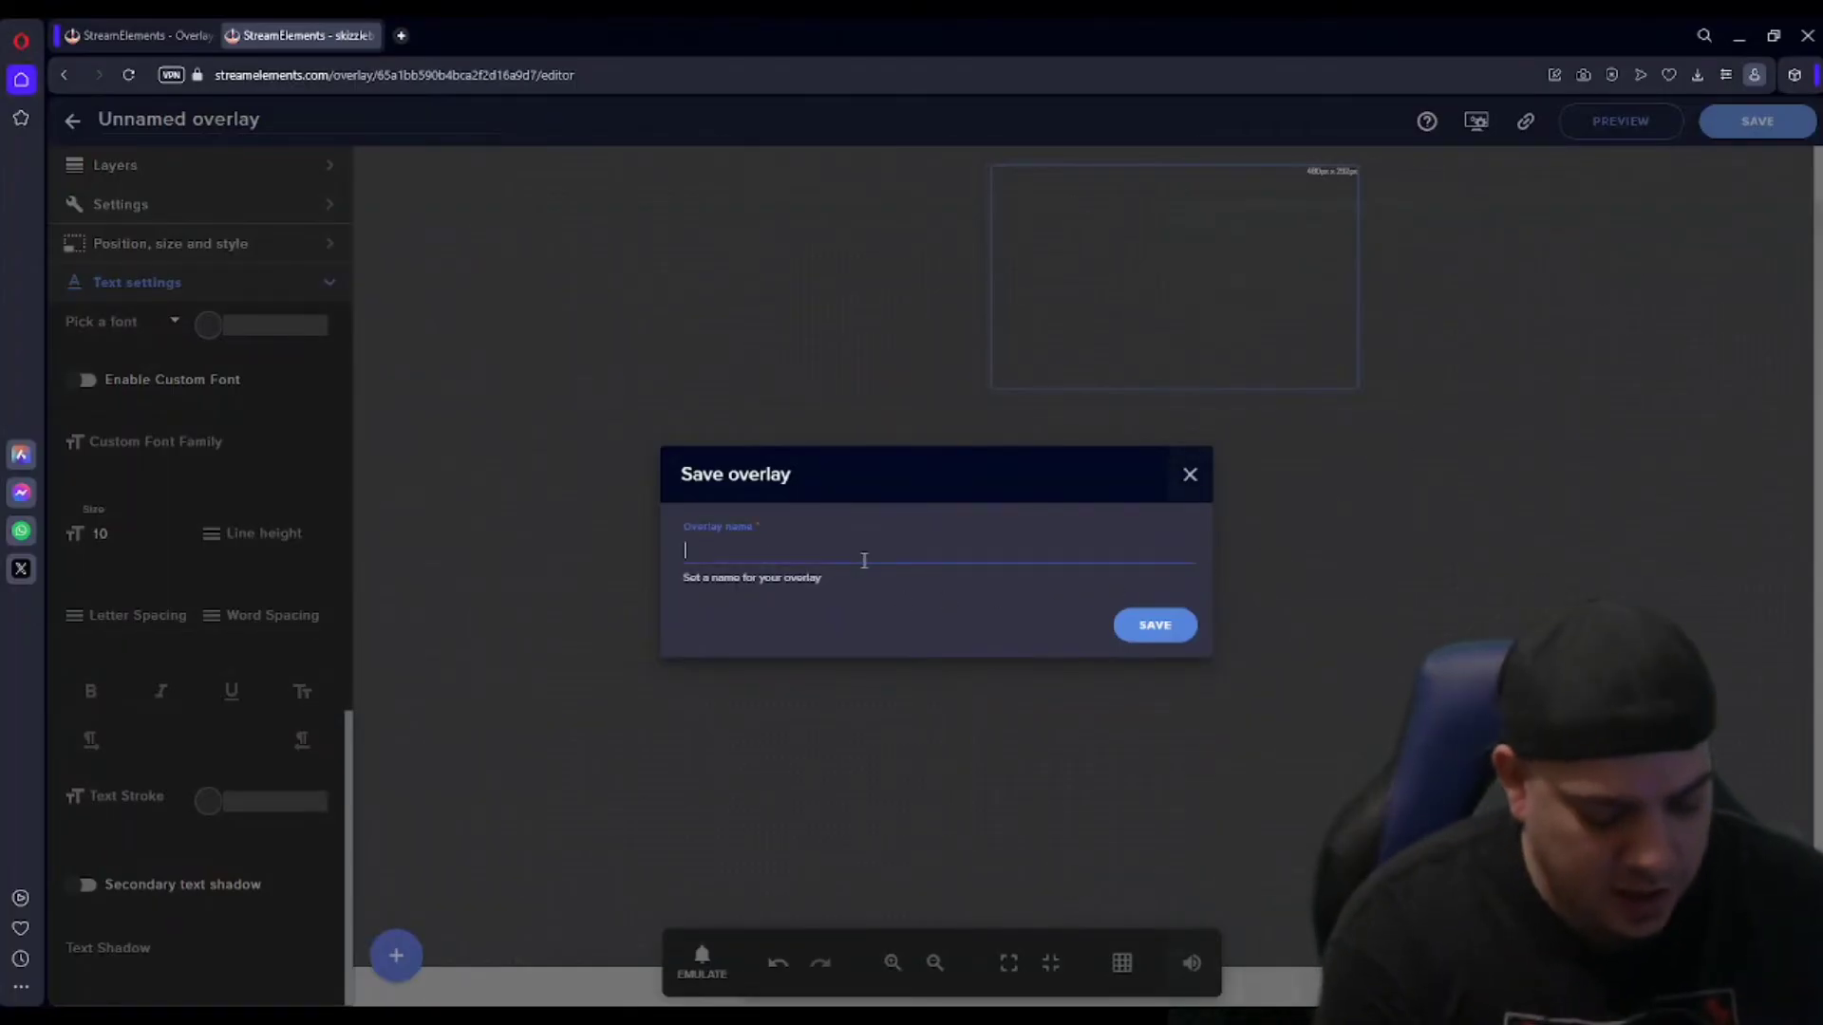
{"action": "type", "text": "sr musiocc"}
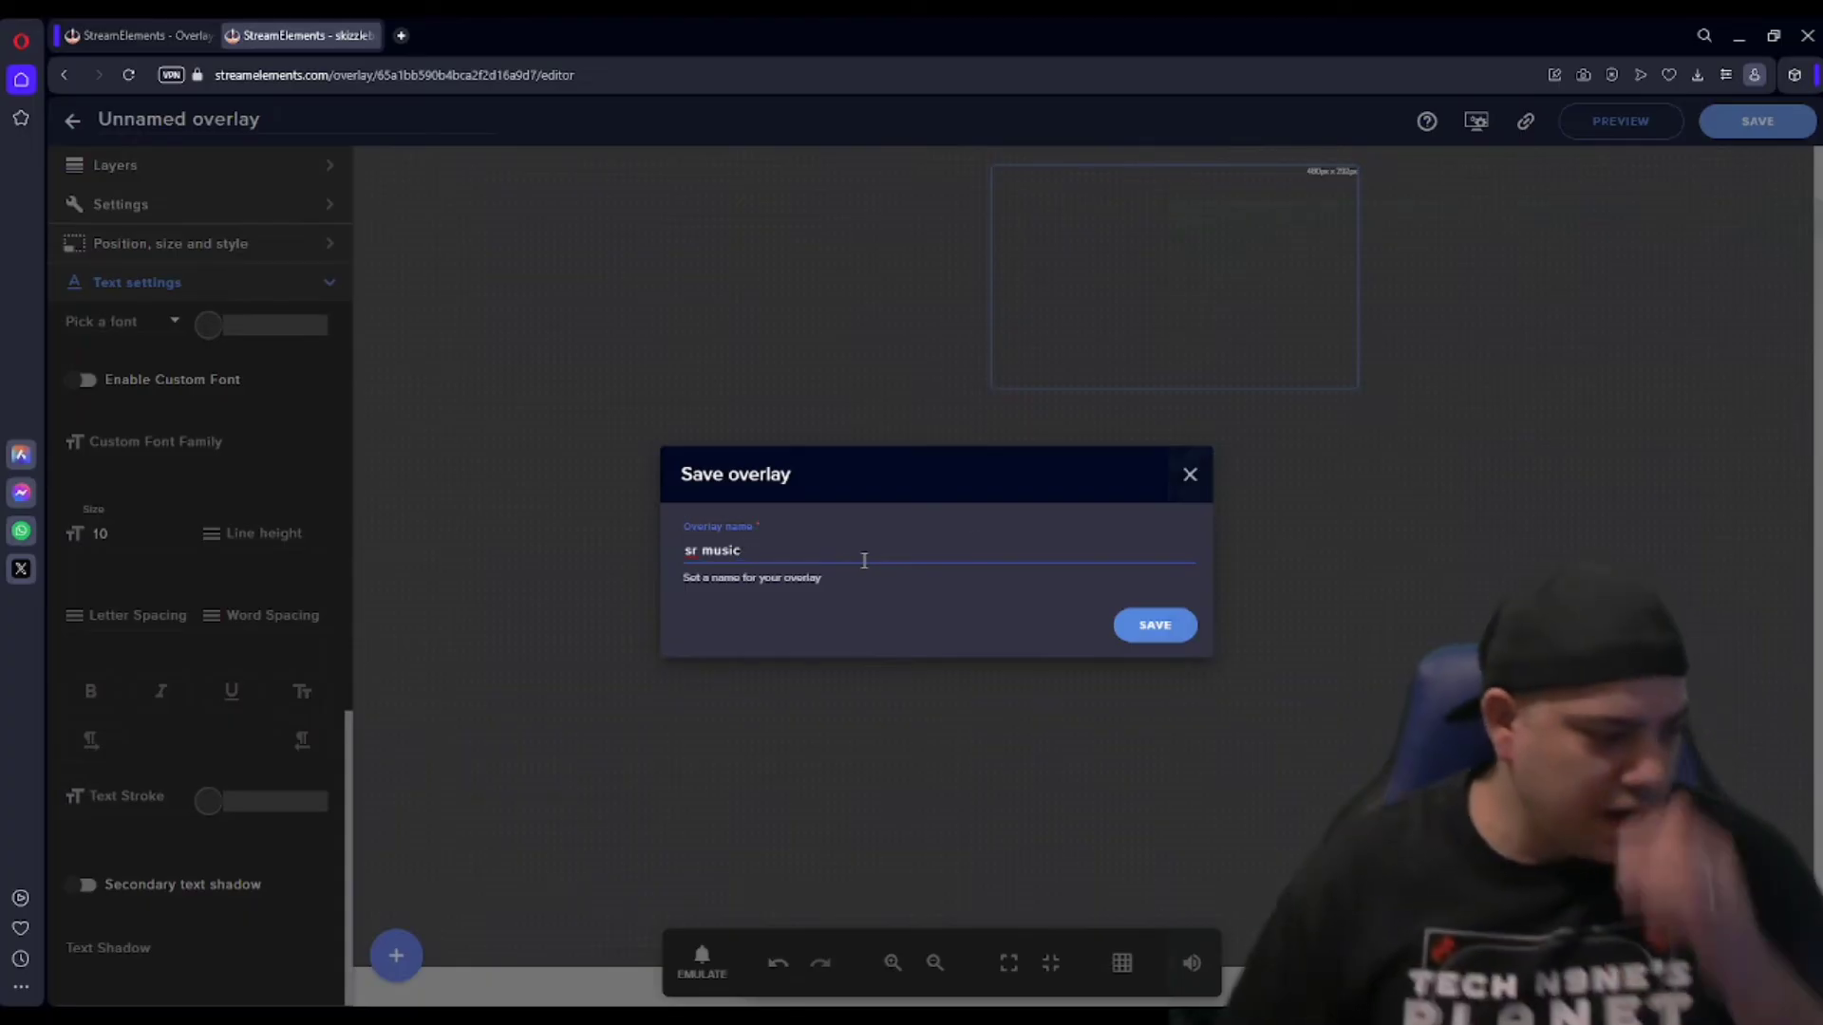
{"action": "left_click", "coordinate": [1155, 626]}
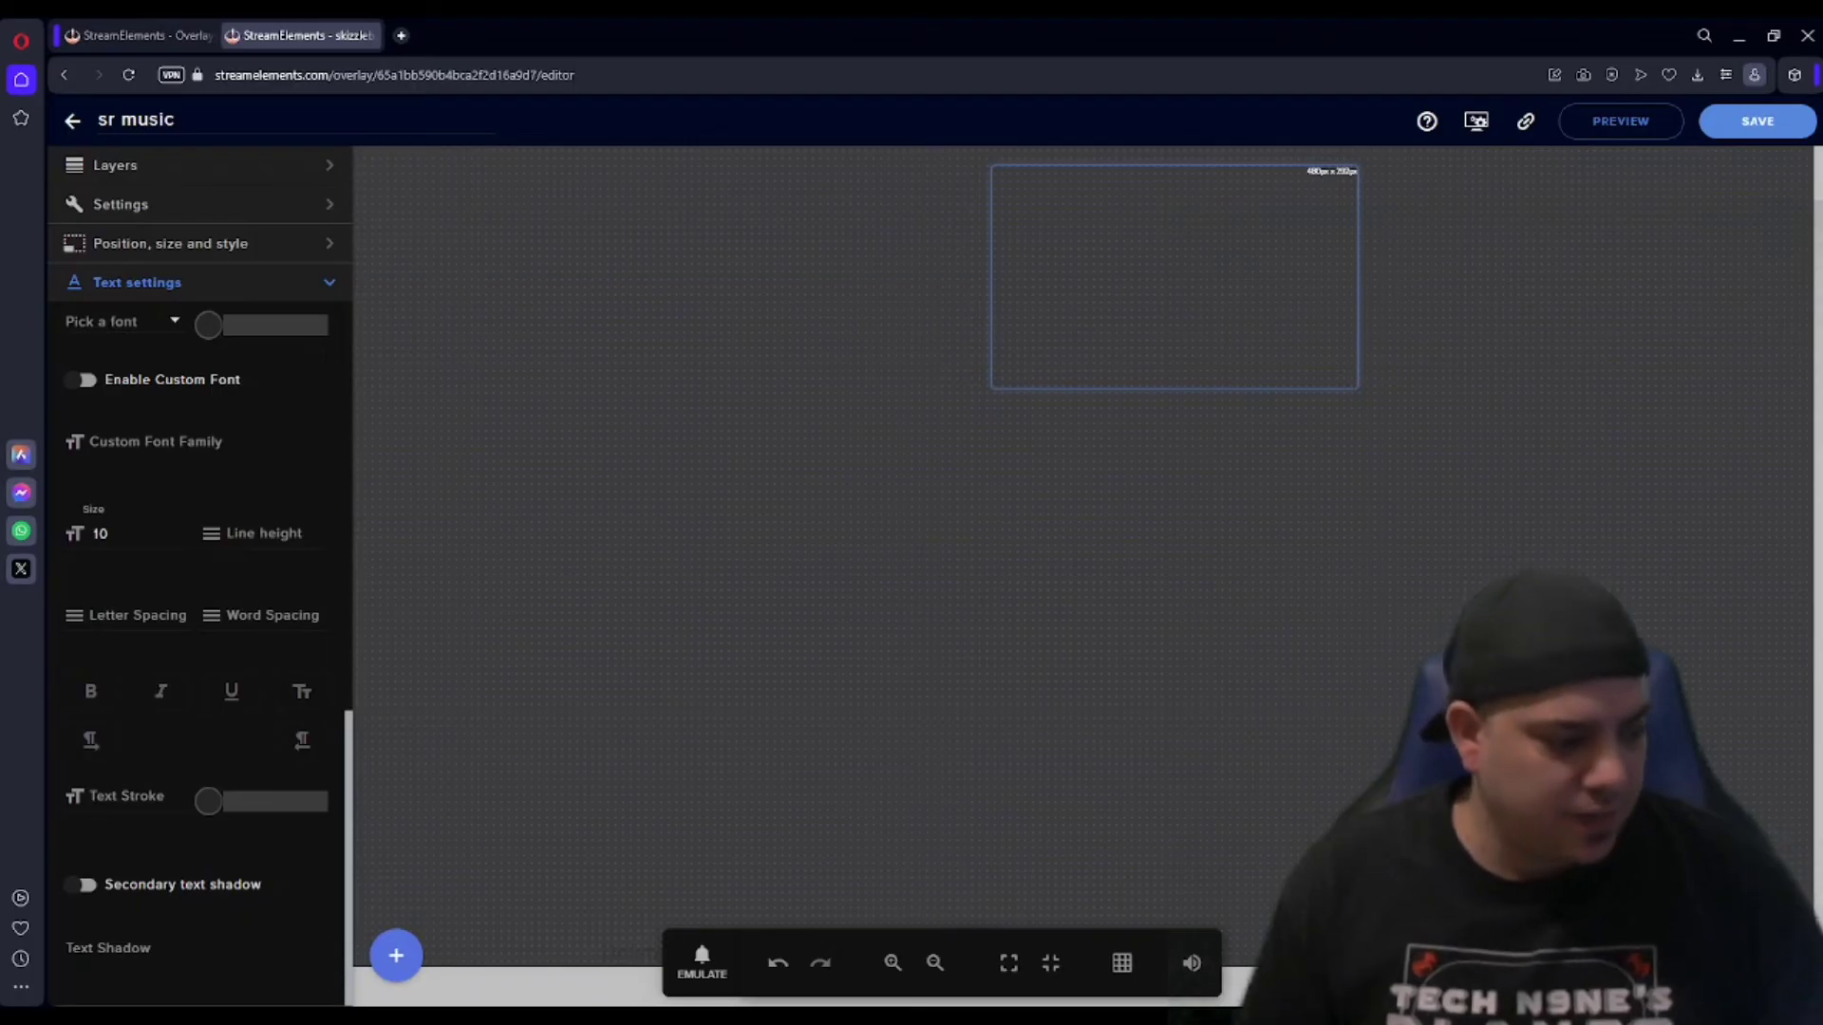
Step: In Streamlabs Desktop, move Display Capture lower in Sources and add a Browser Source
{"action": "key", "text": "alt+Tab"}
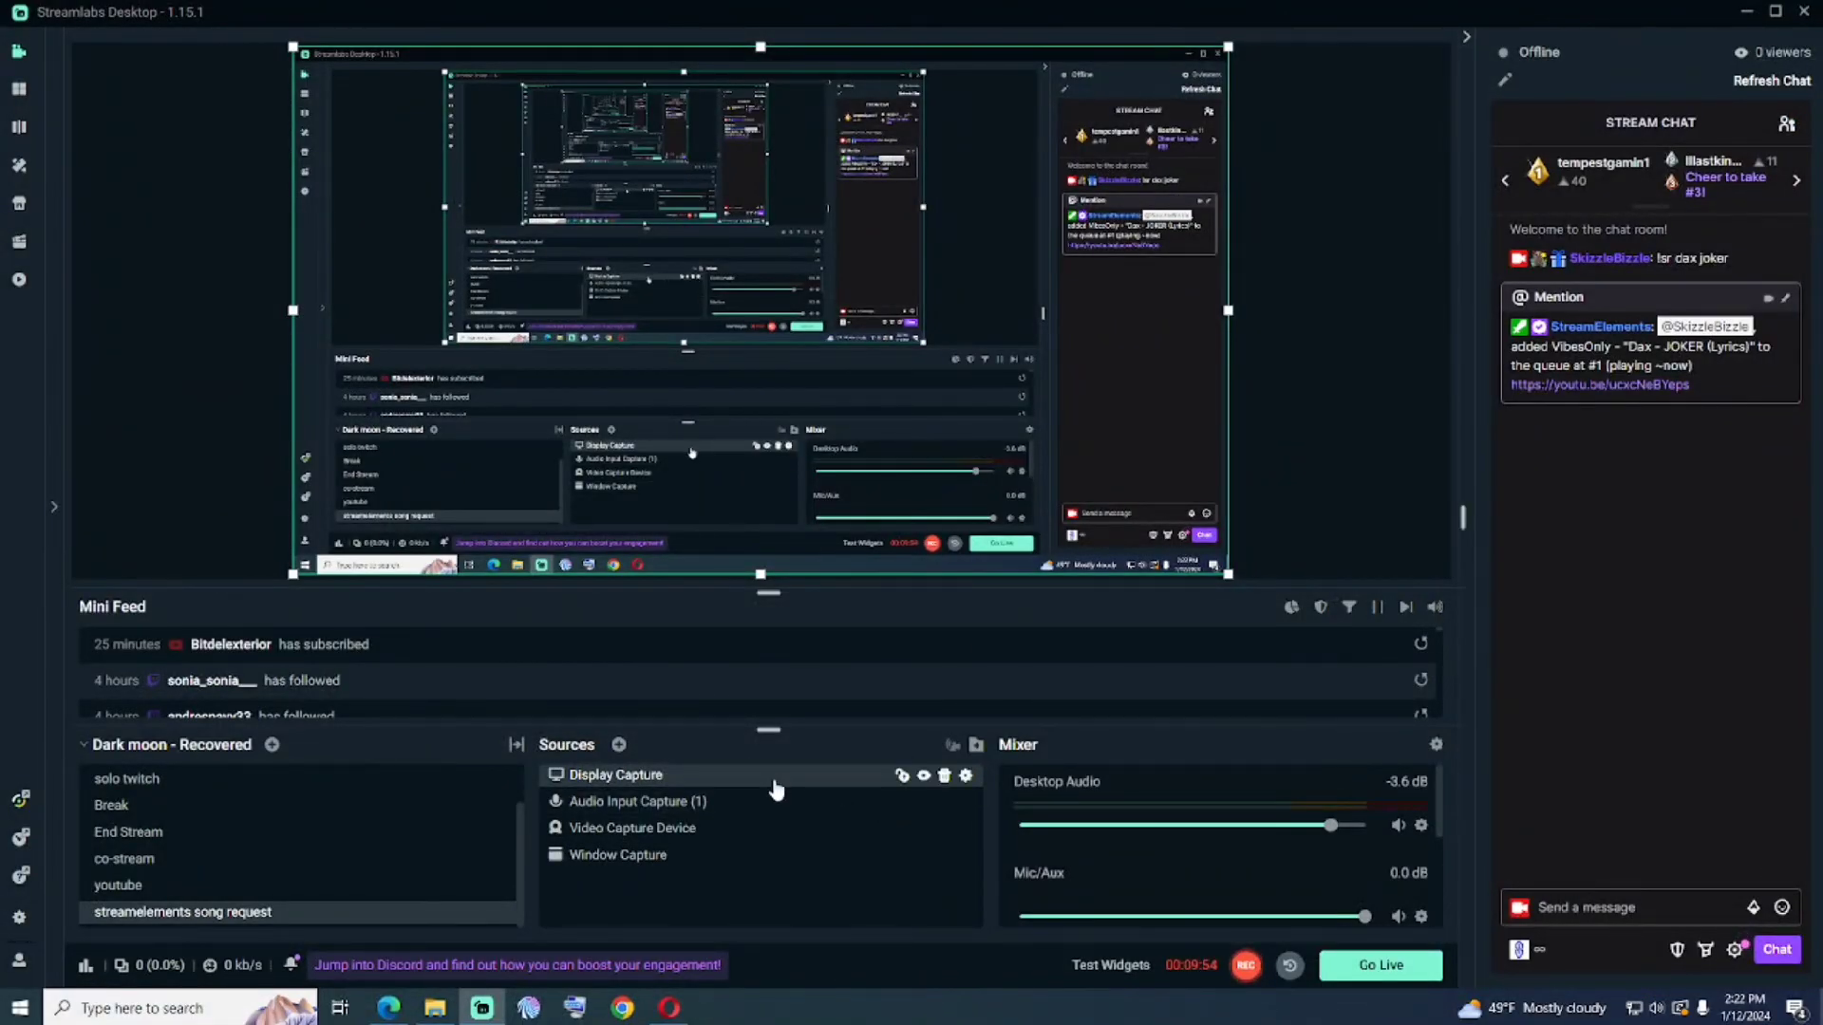
{"action": "left_click_drag", "start_coordinate": [776, 790], "coordinate": [788, 834]}
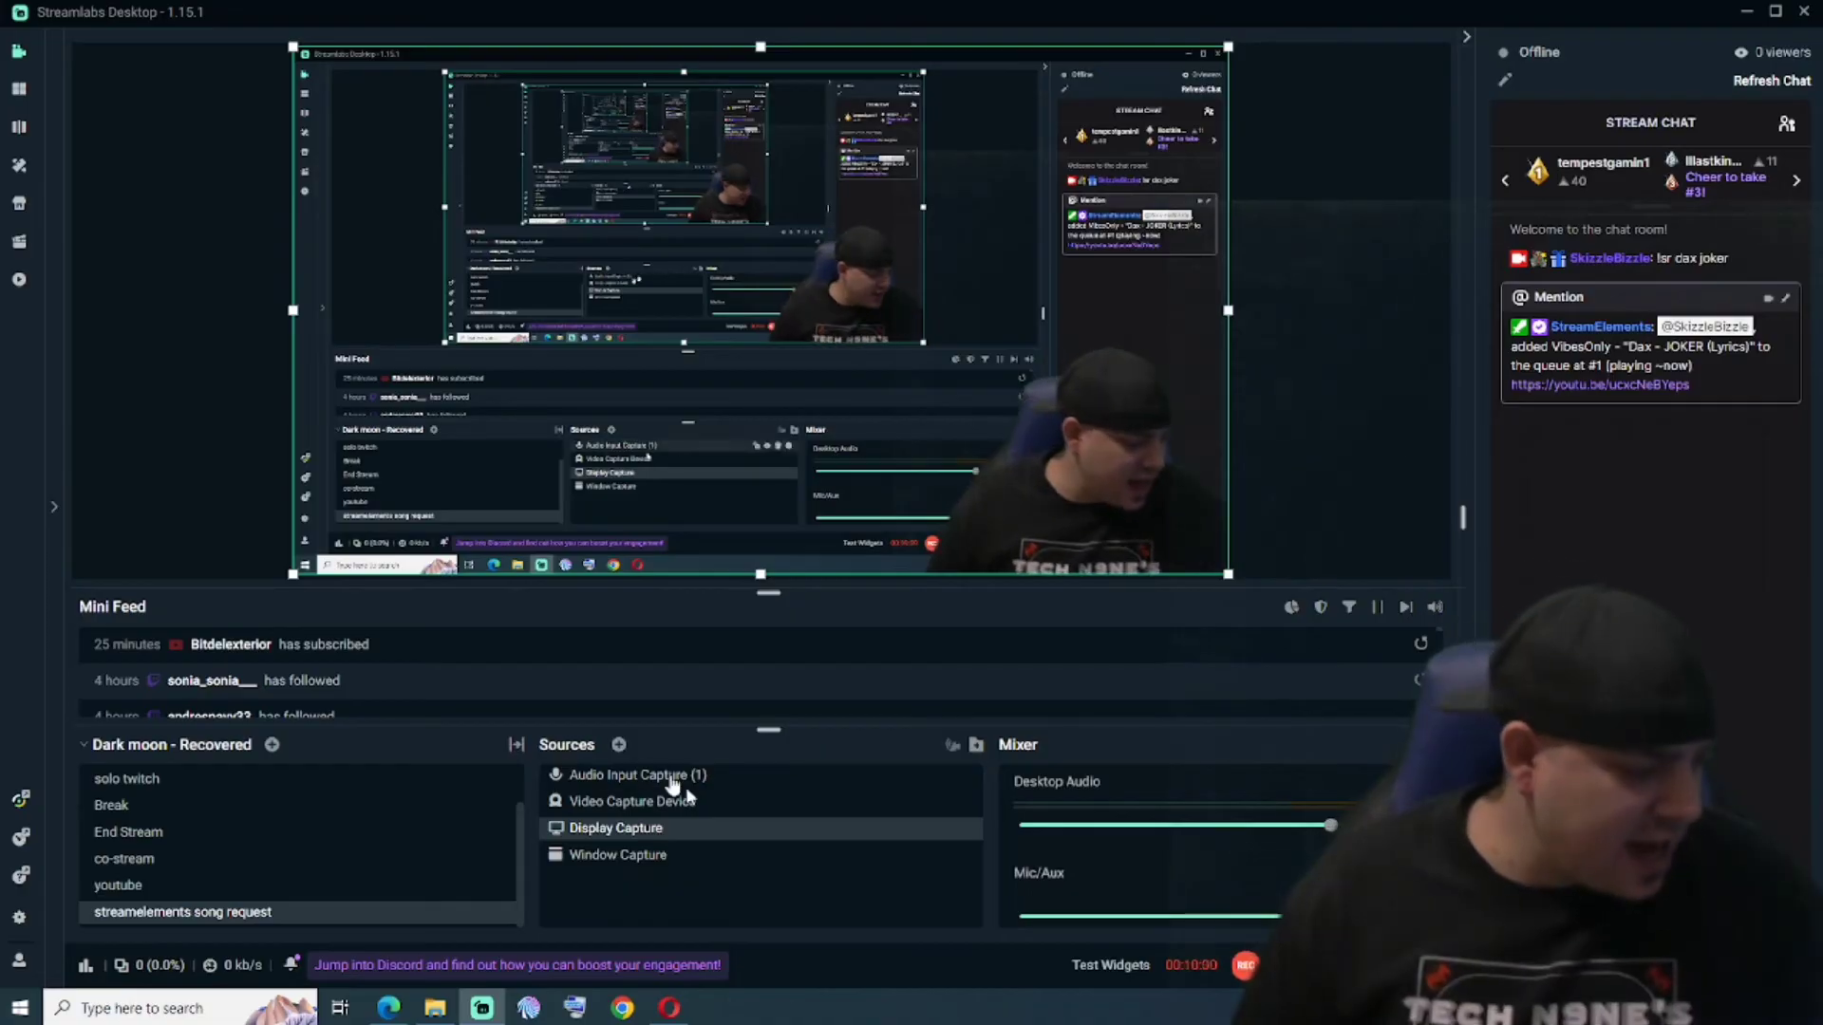
{"action": "left_click", "coordinate": [618, 744]}
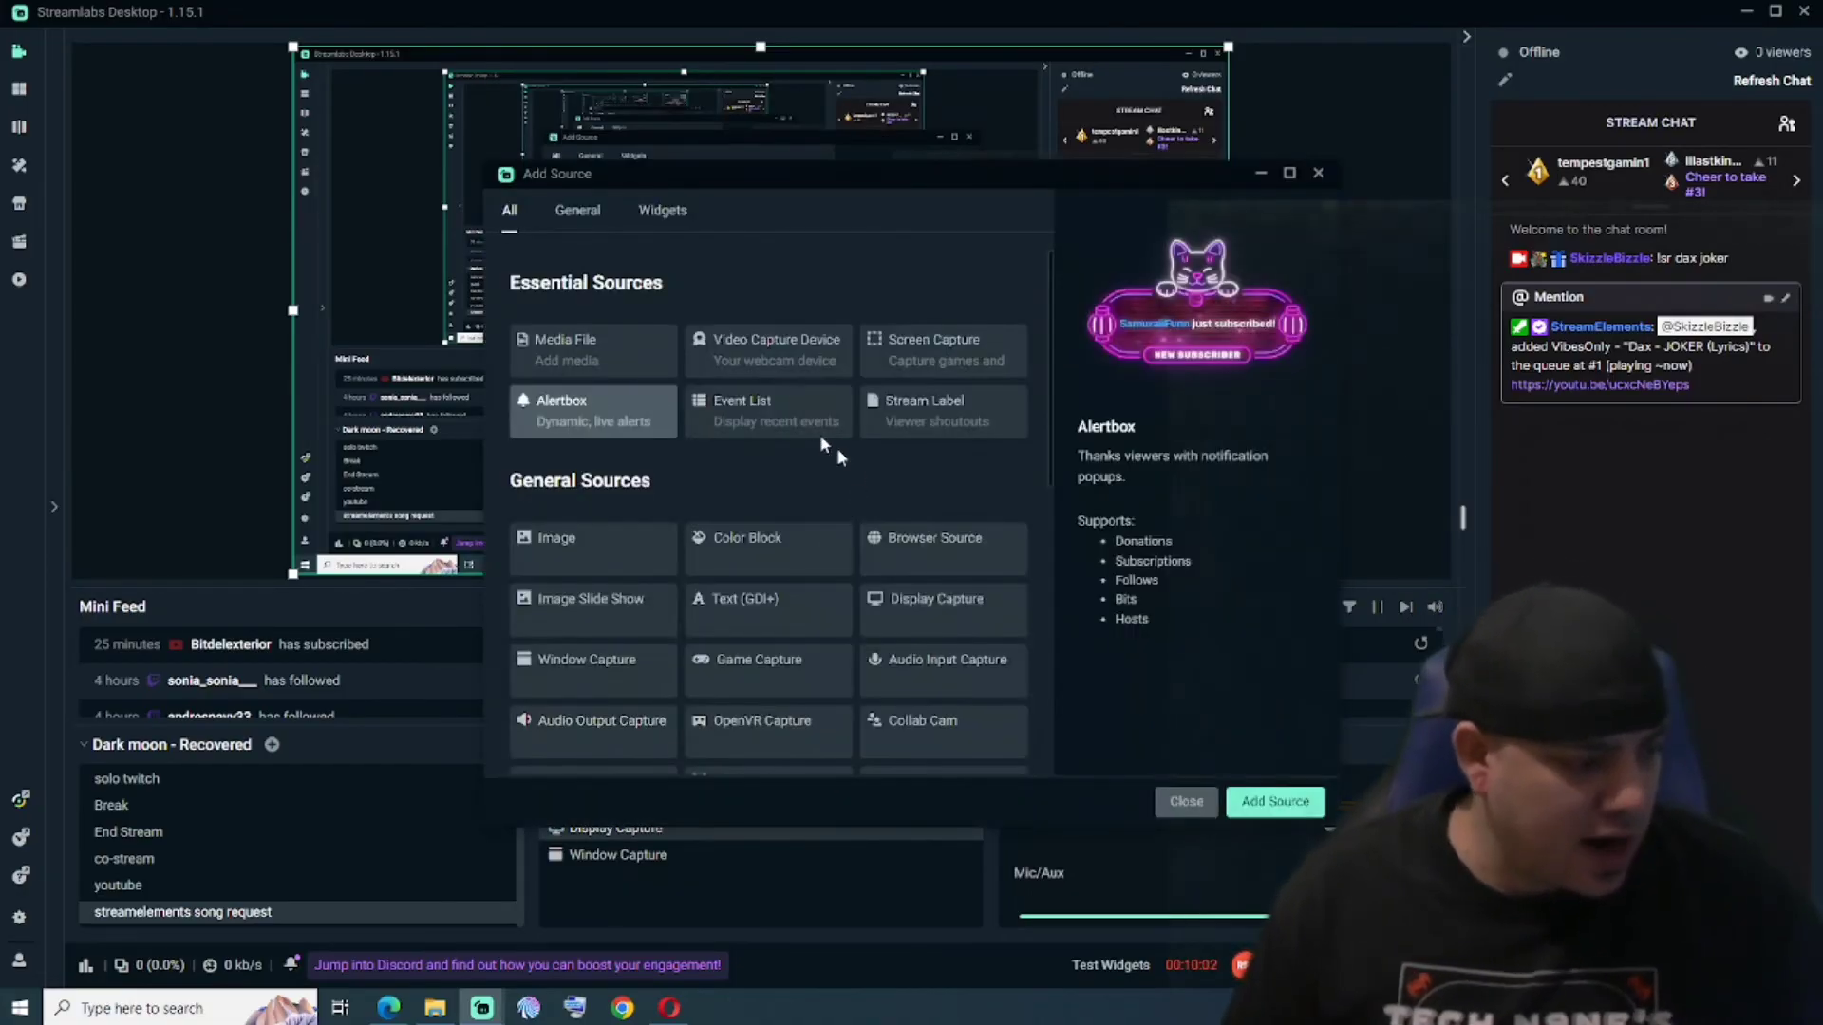
{"action": "left_click", "coordinate": [935, 548]}
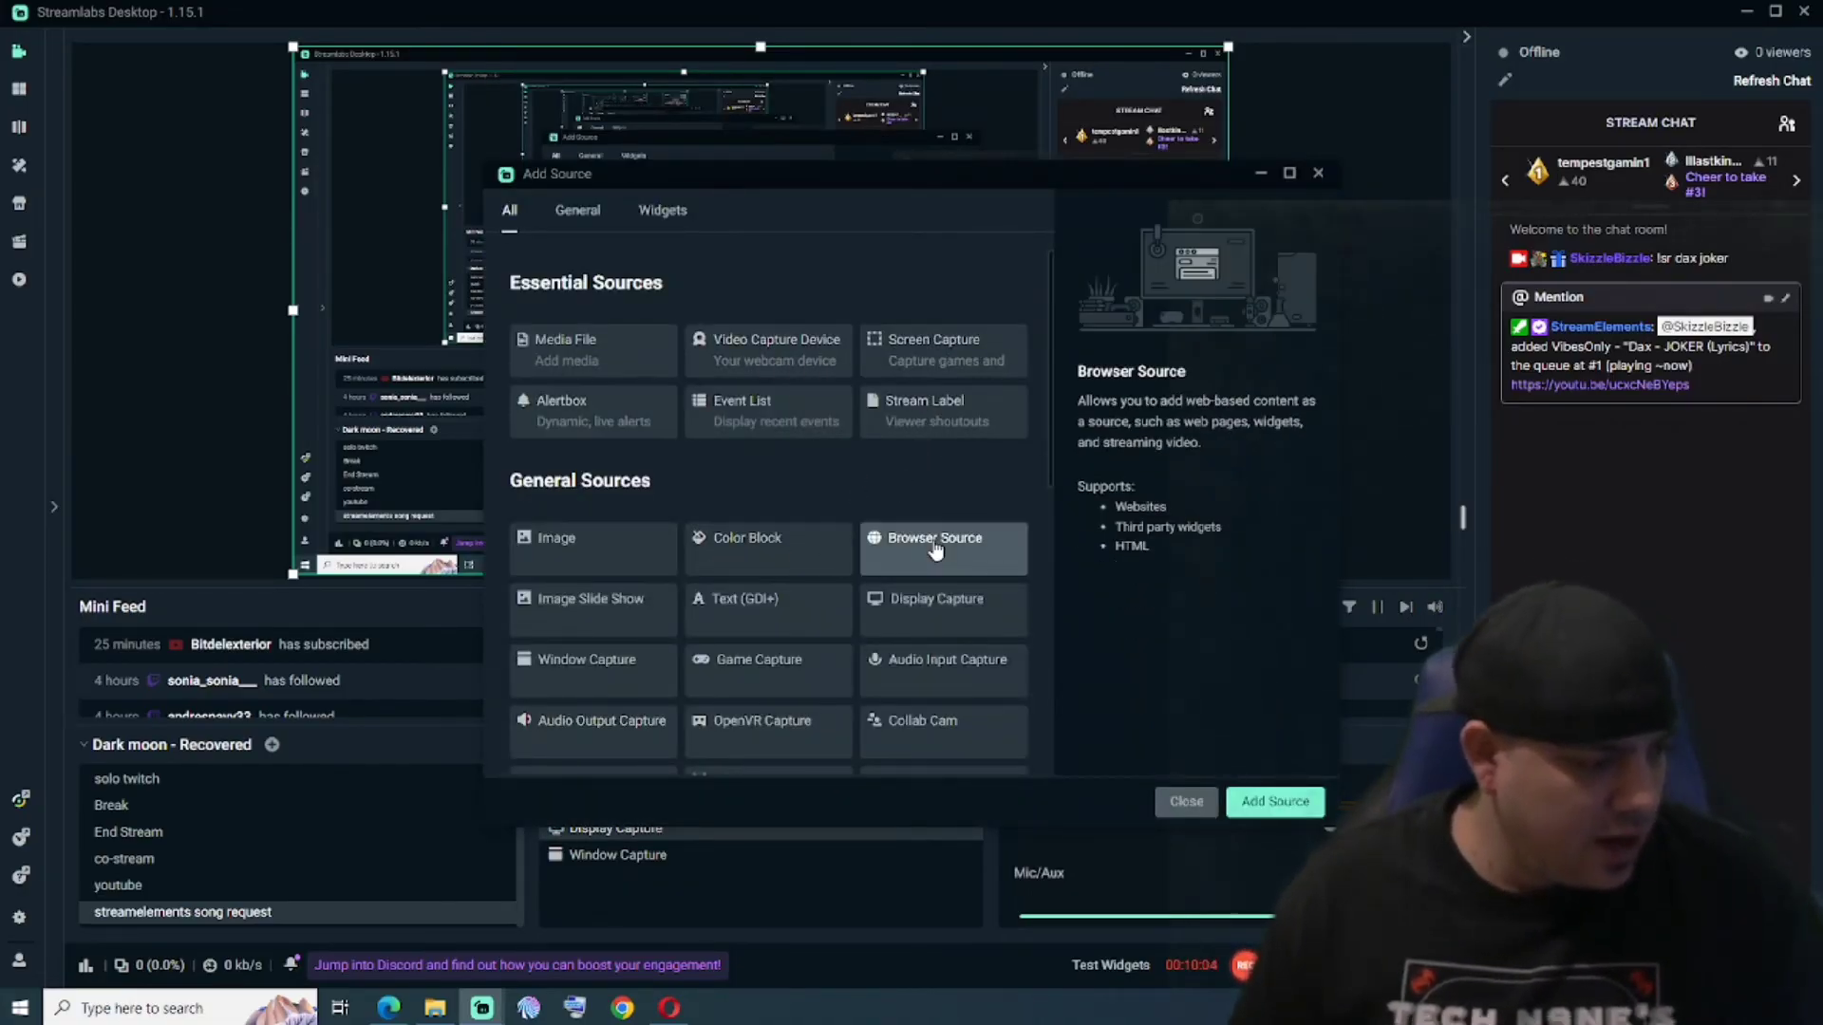
{"action": "left_click", "coordinate": [1270, 799]}
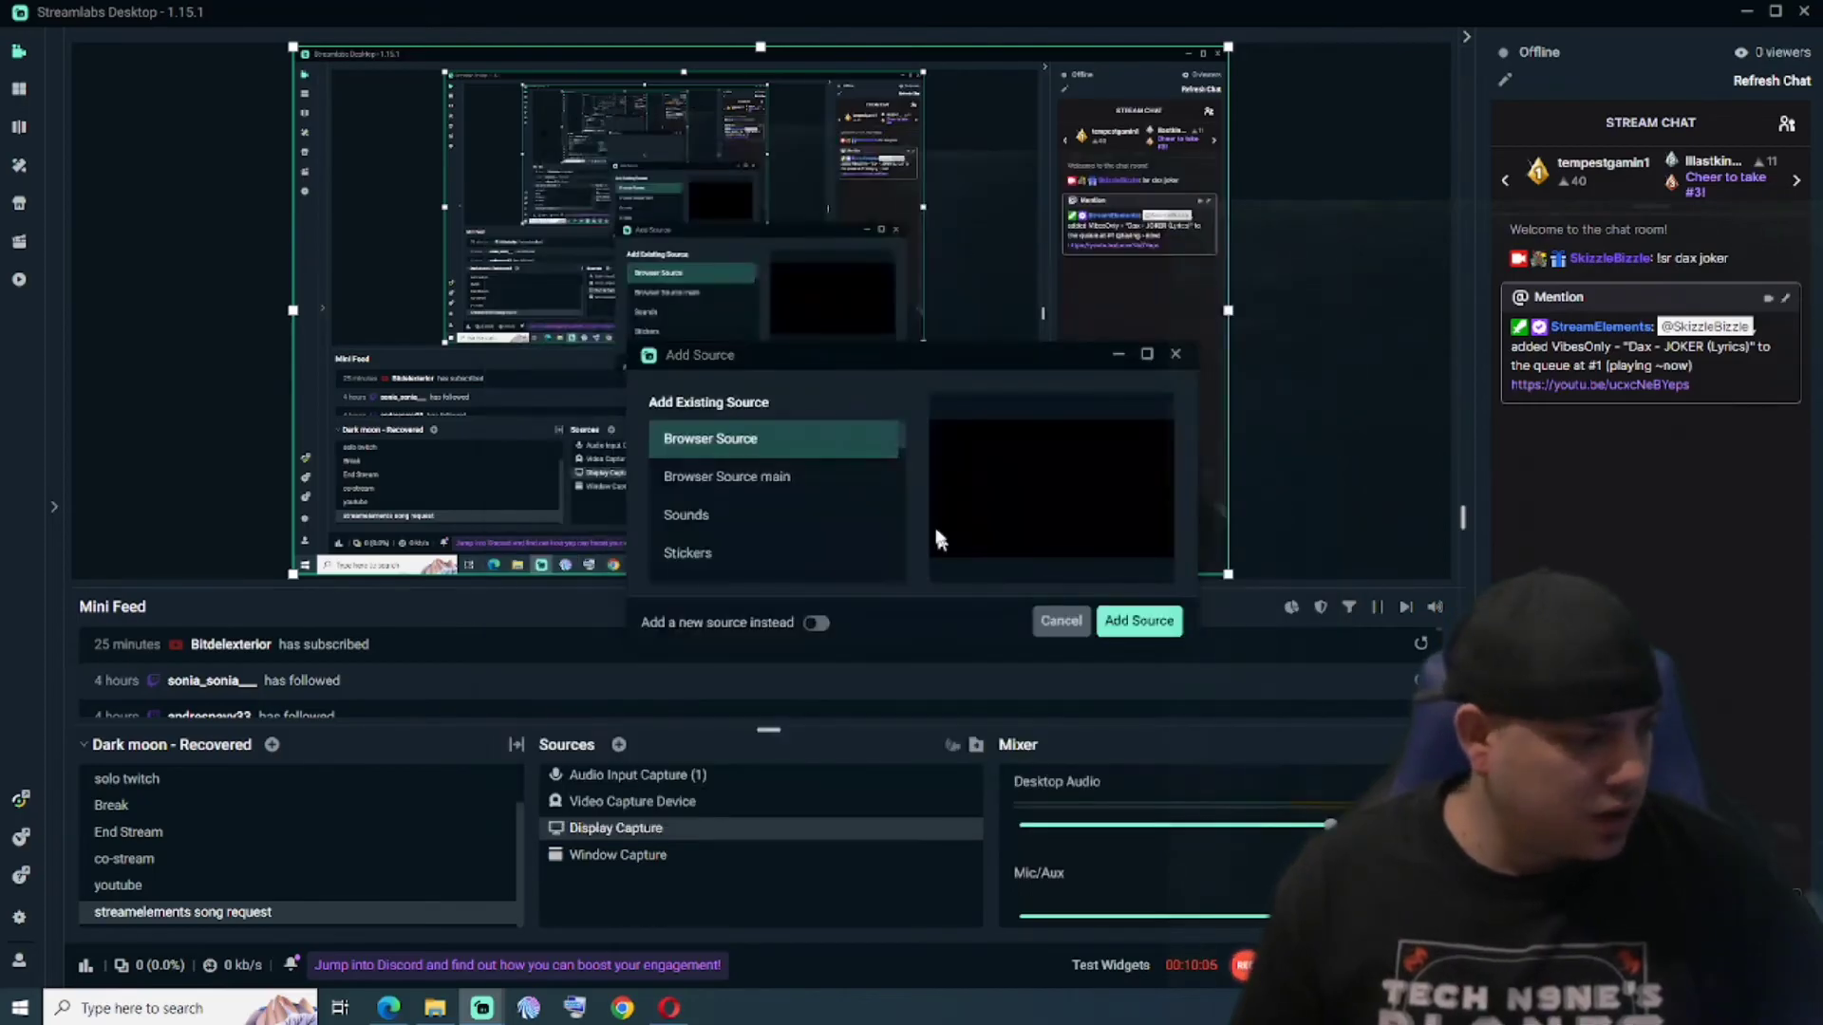
Step: Create a new source named 'sr music' and paste the overlay's link as its URL
{"action": "left_click", "coordinate": [810, 626]}
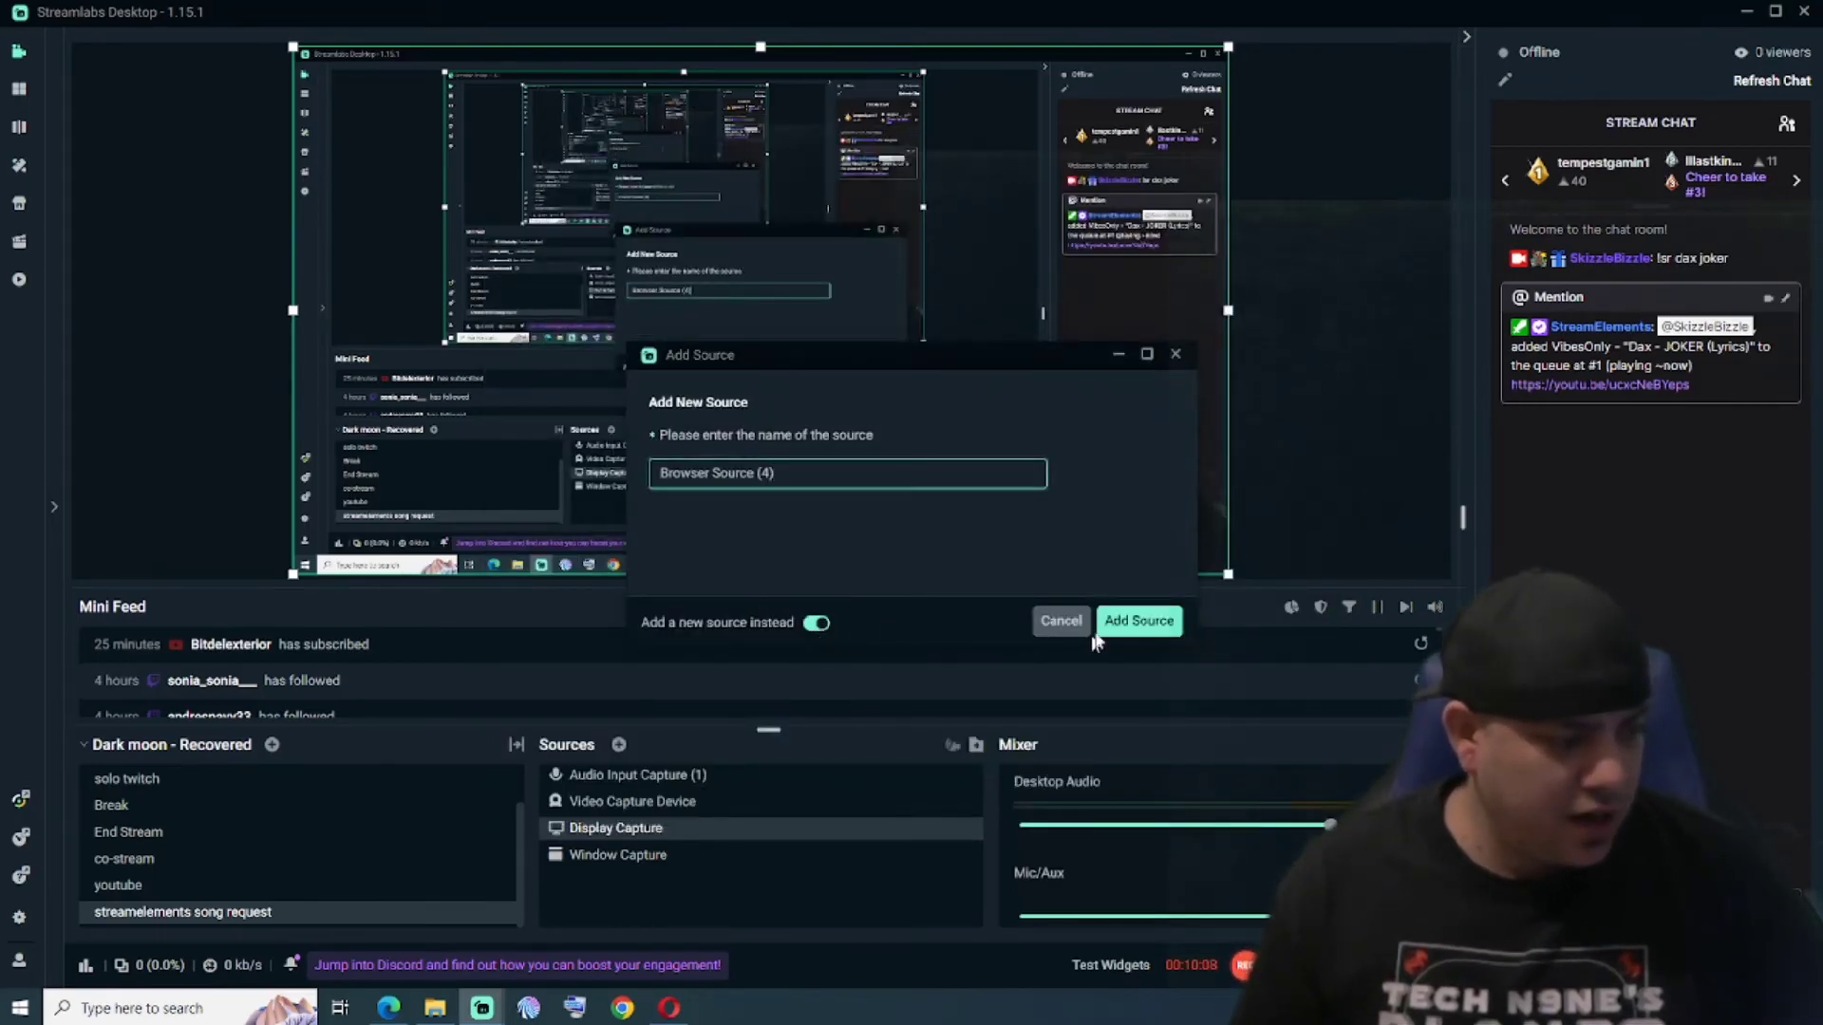
{"action": "key", "text": "ctrl+a"}
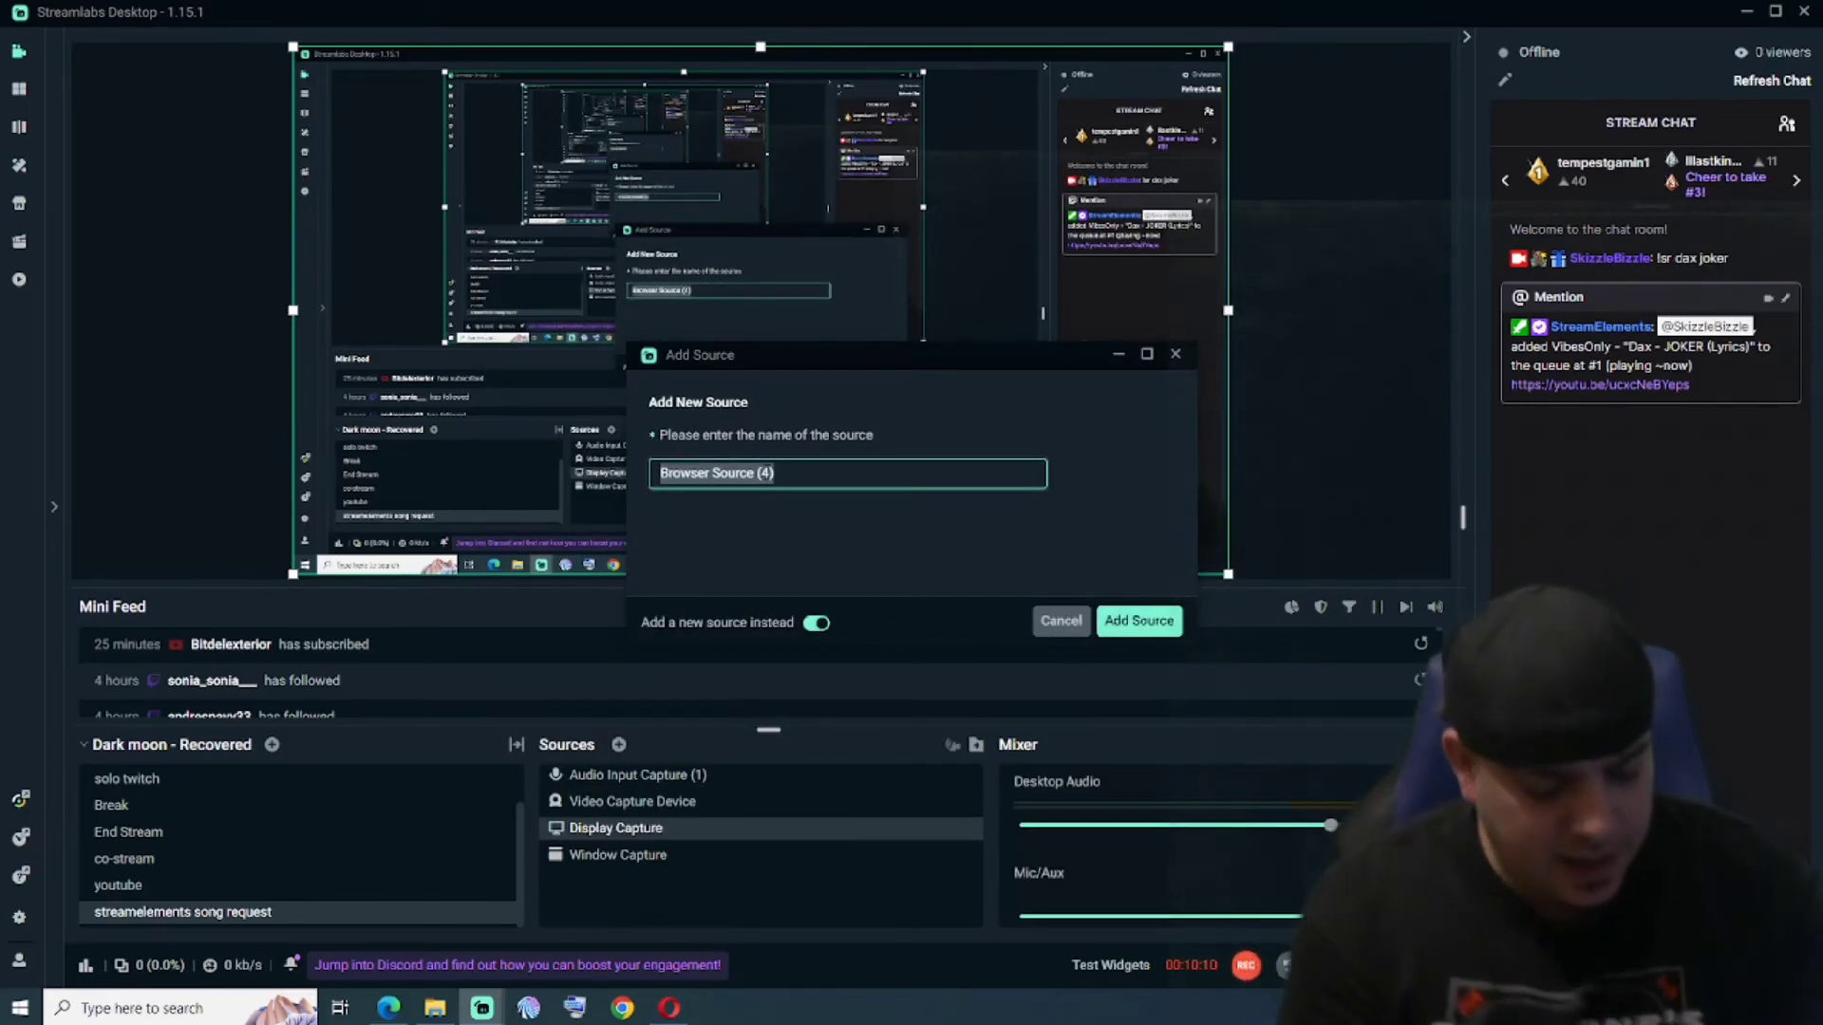
{"action": "type", "text": "sr music"}
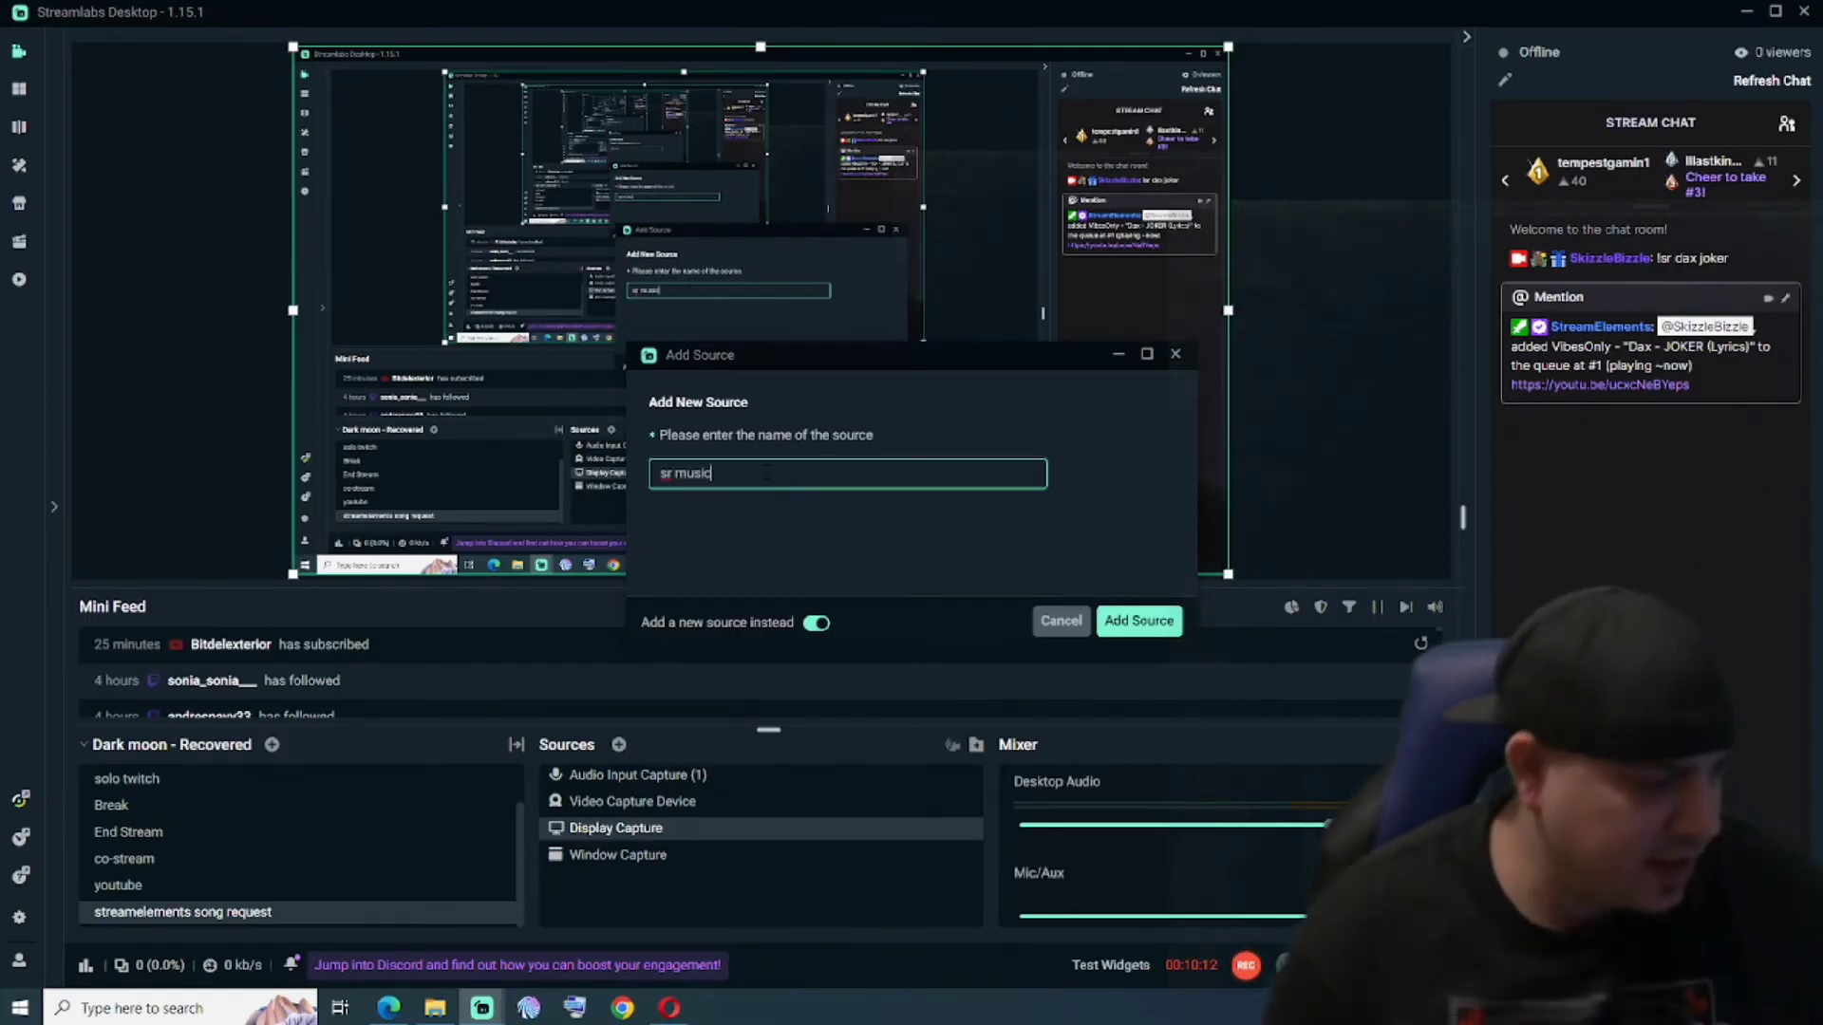
{"action": "left_click", "coordinate": [1121, 630]}
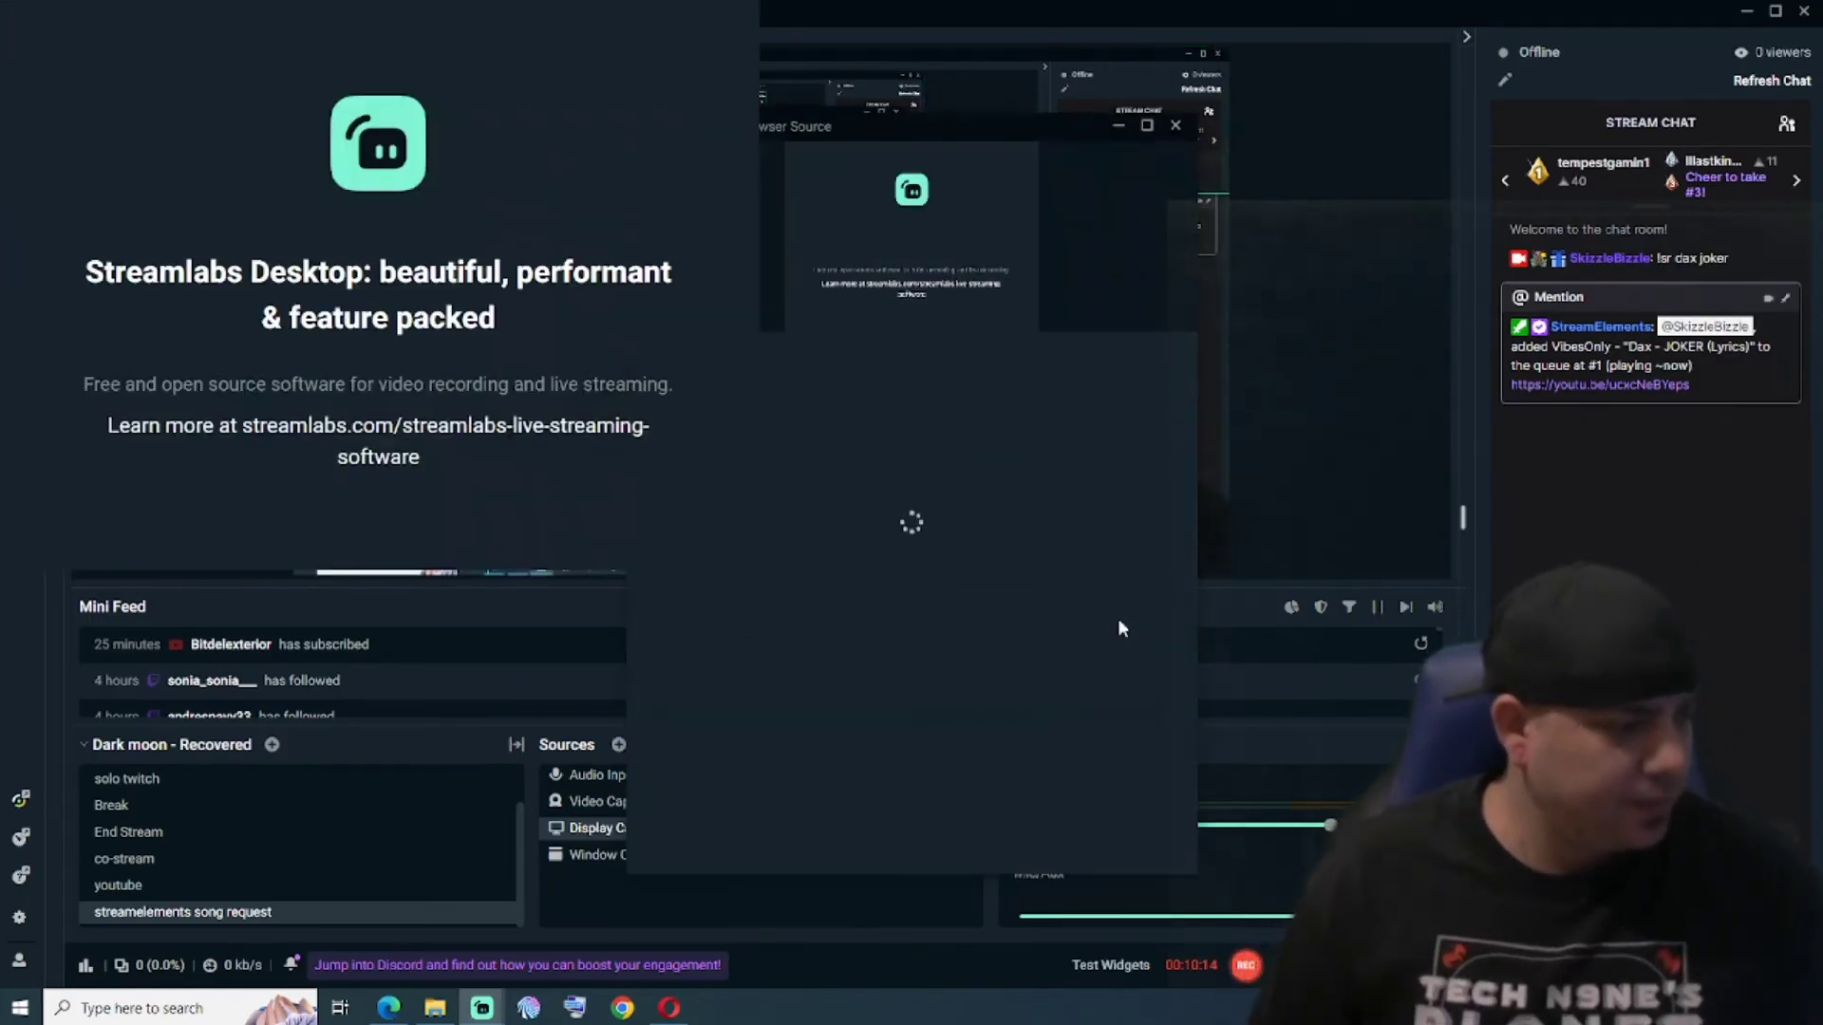
{"action": "left_click_drag", "start_coordinate": [1084, 408], "coordinate": [805, 465]}
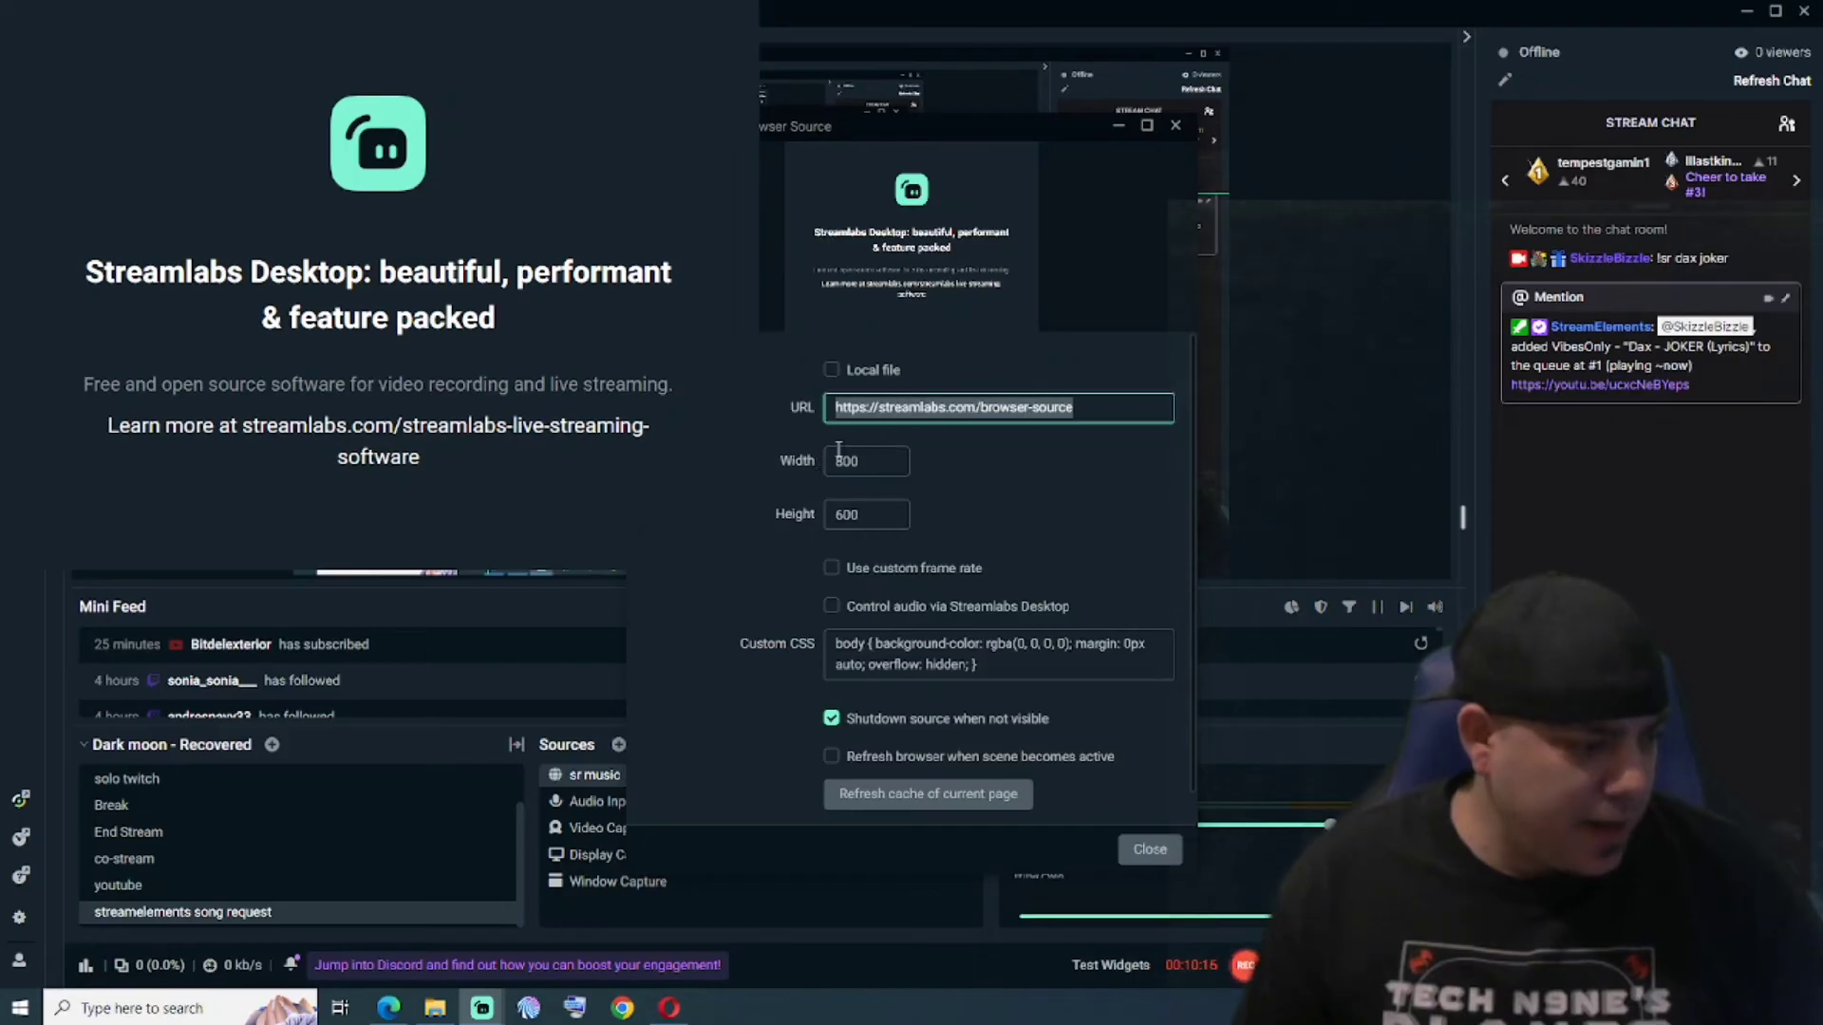
{"action": "key", "text": "ctrl+v"}
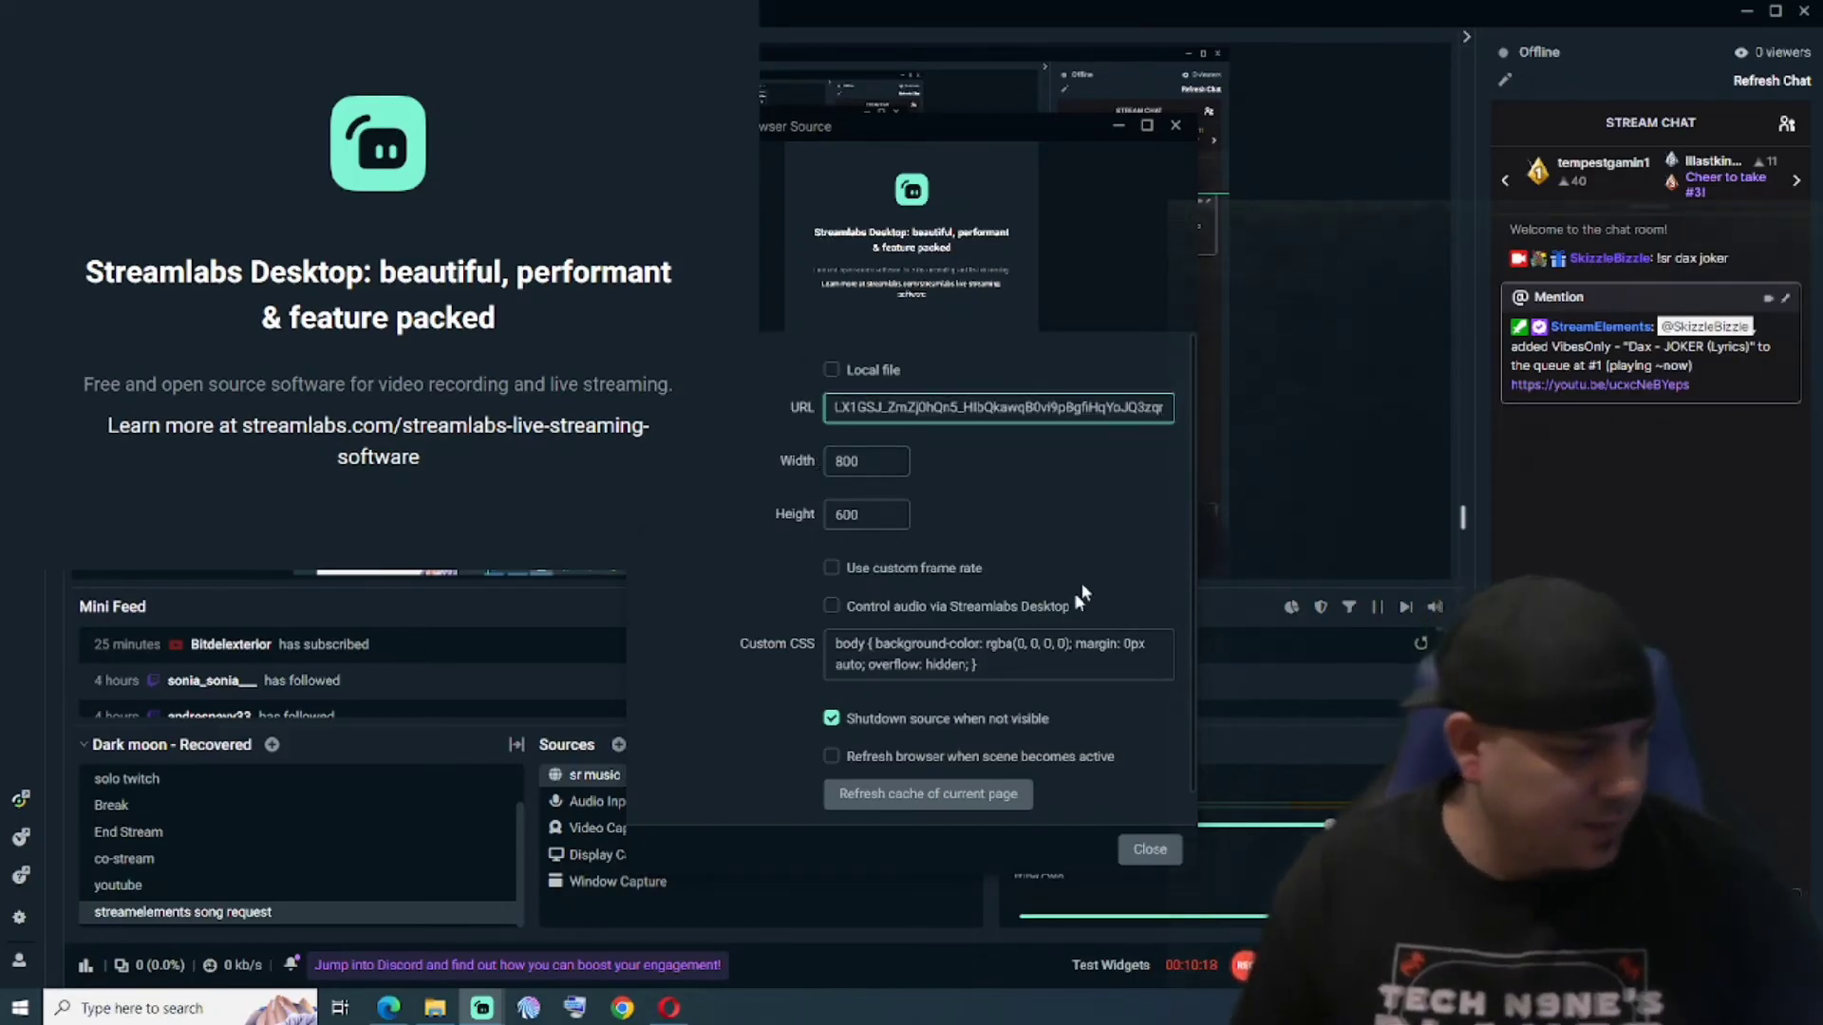
Step: Close the browser source properties and nudge the sr music box in the preview
{"action": "left_click", "coordinate": [1149, 849]}
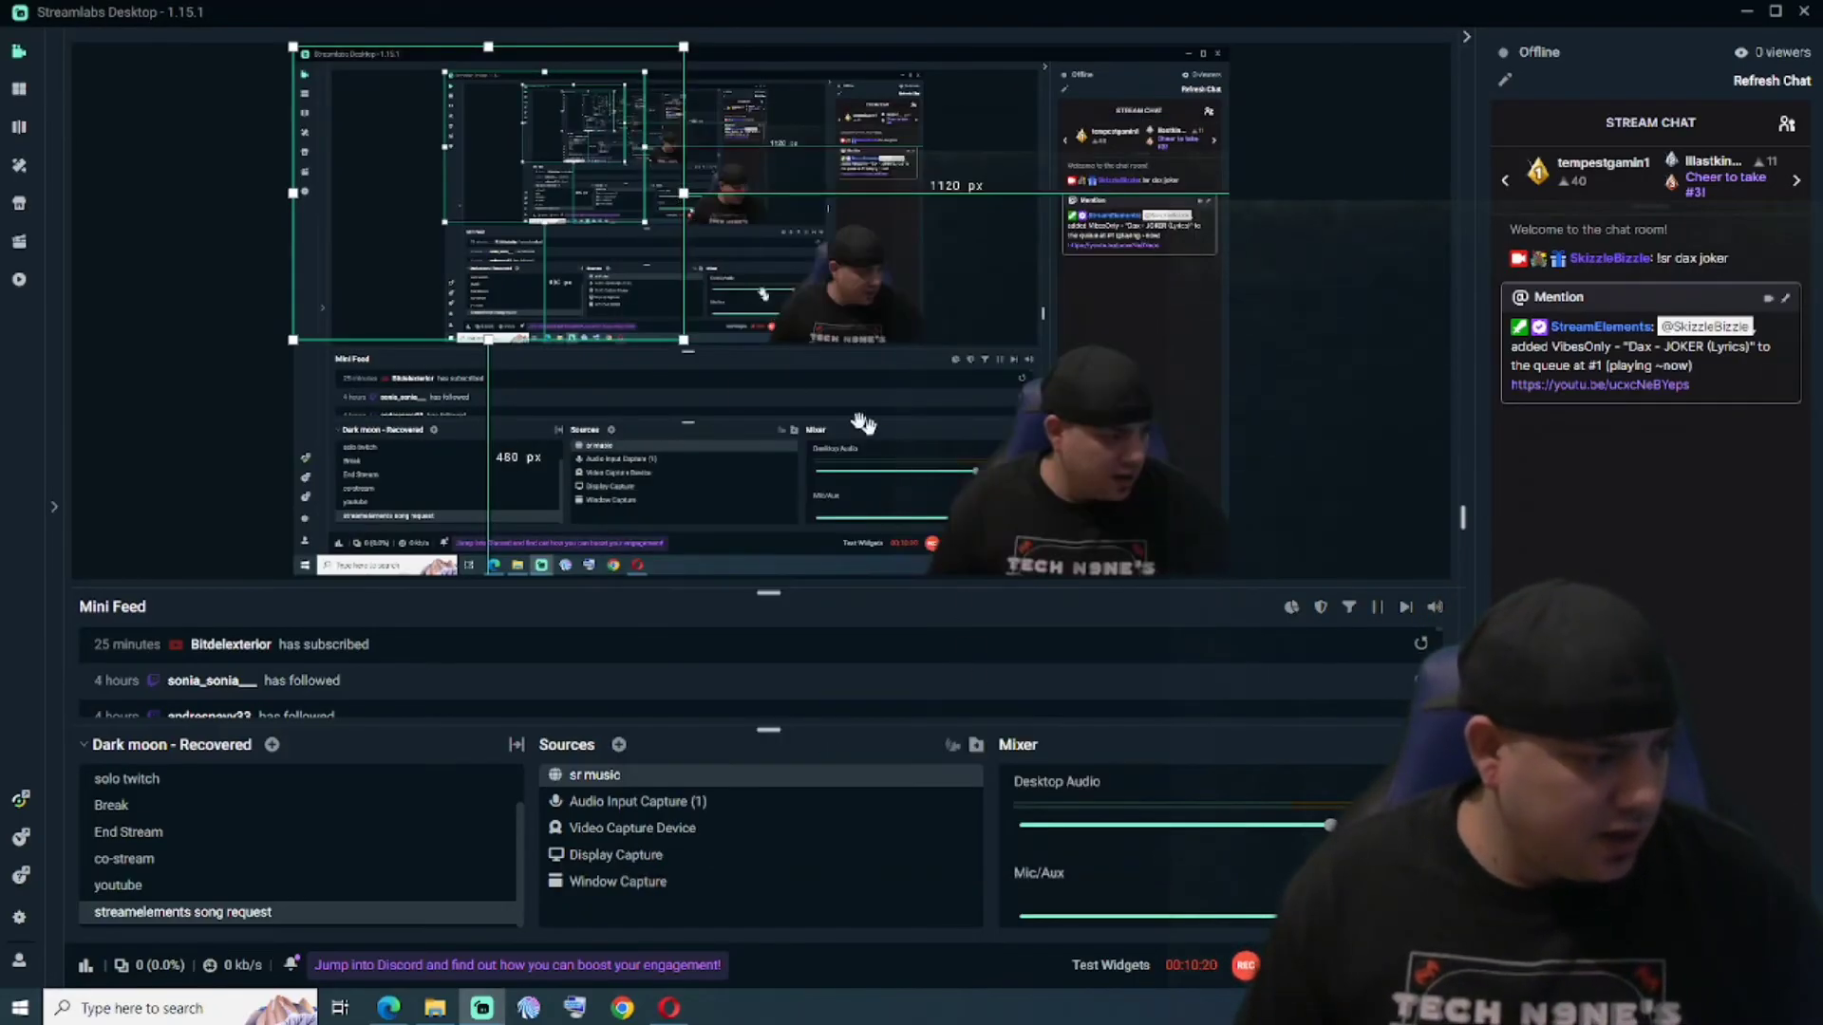
{"action": "mouse_move", "coordinate": [646, 292]}
{"action": "left_mouse_down"}
{"action": "mouse_move", "coordinate": [682, 292]}
{"action": "mouse_move", "coordinate": [646, 296]}
{"action": "left_mouse_up"}
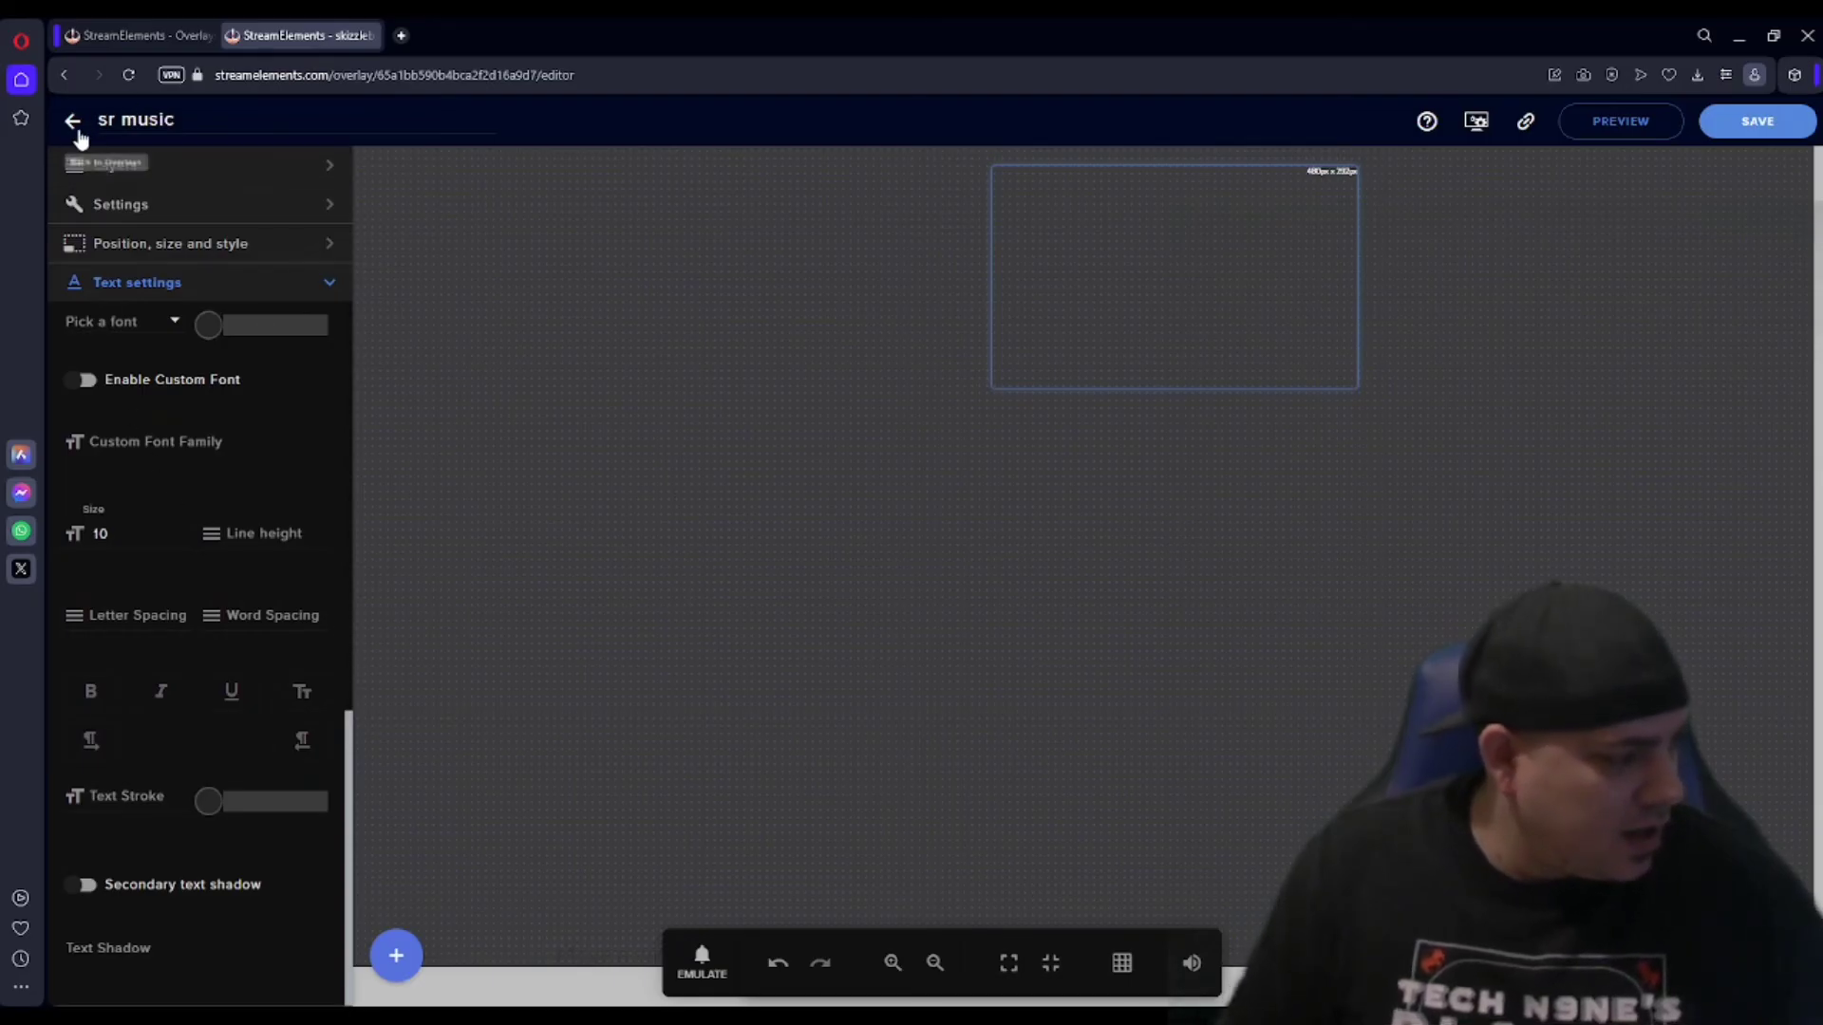
Step: Return from My Overlays to the Media request dashboard and dock the browser on the left half beside Streamlabs Desktop
{"action": "left_click", "coordinate": [73, 121]}
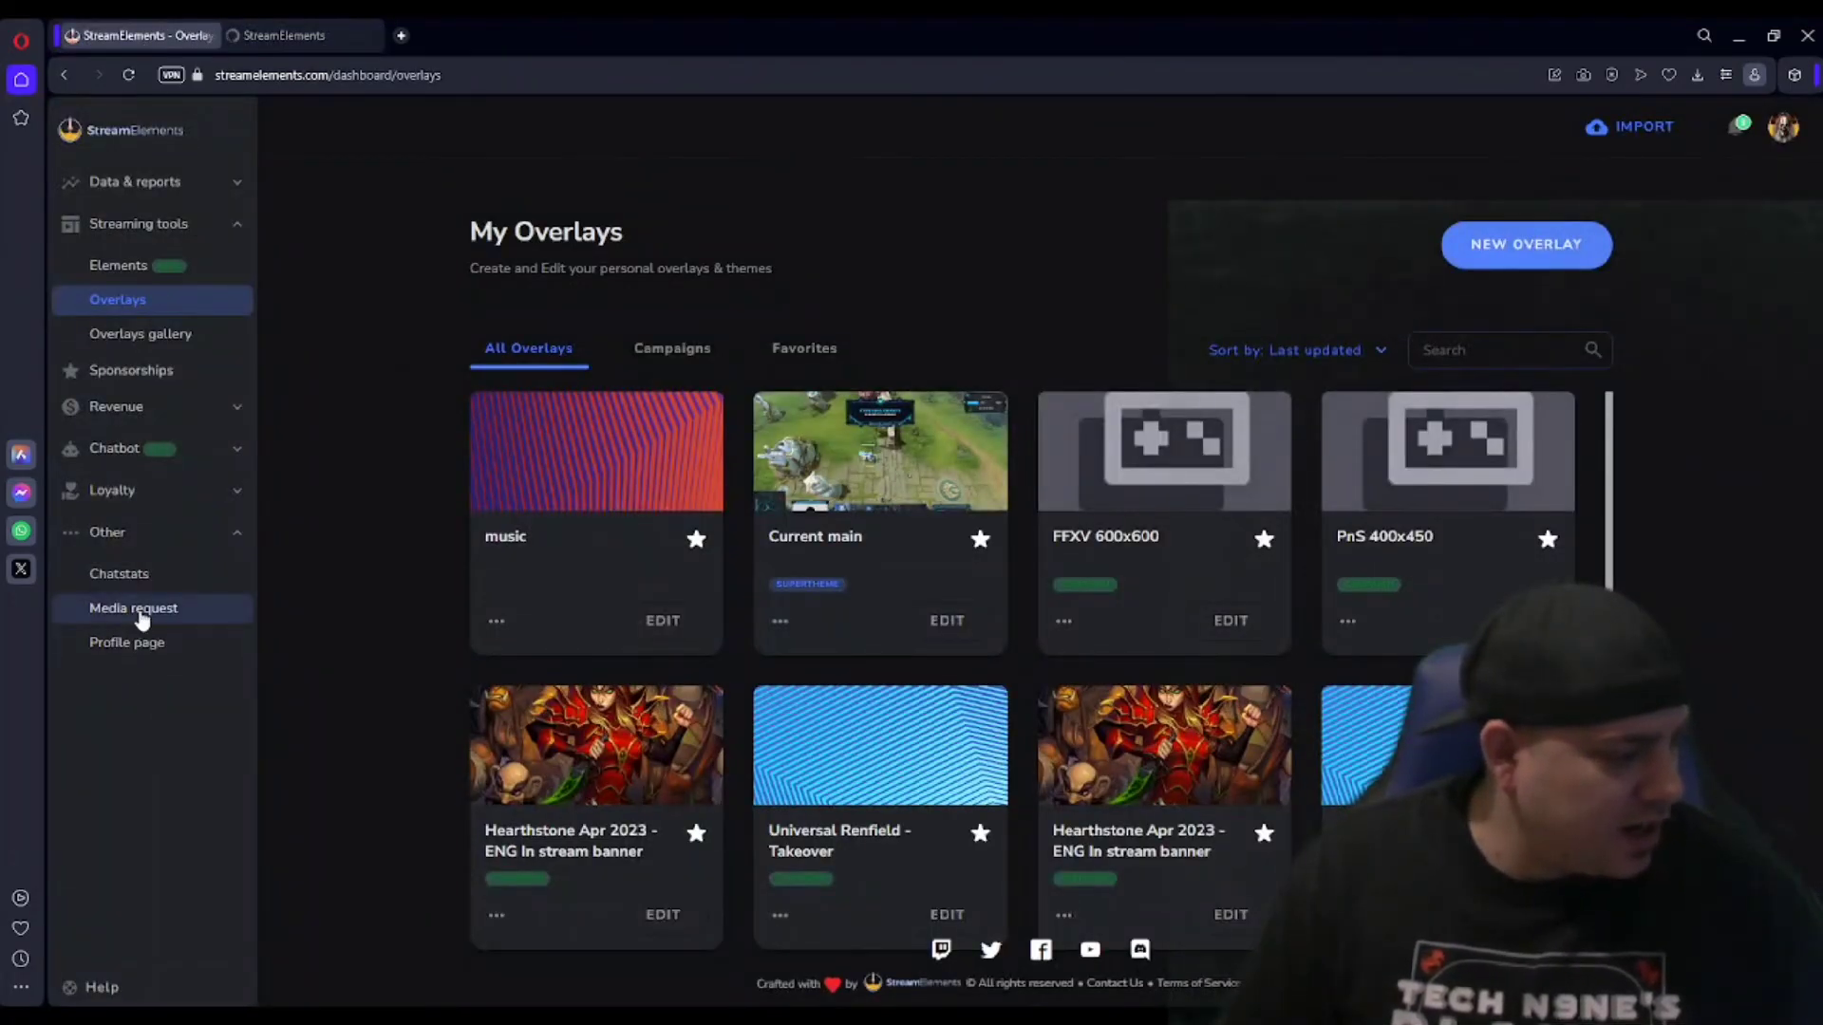
{"action": "left_click", "coordinate": [142, 616]}
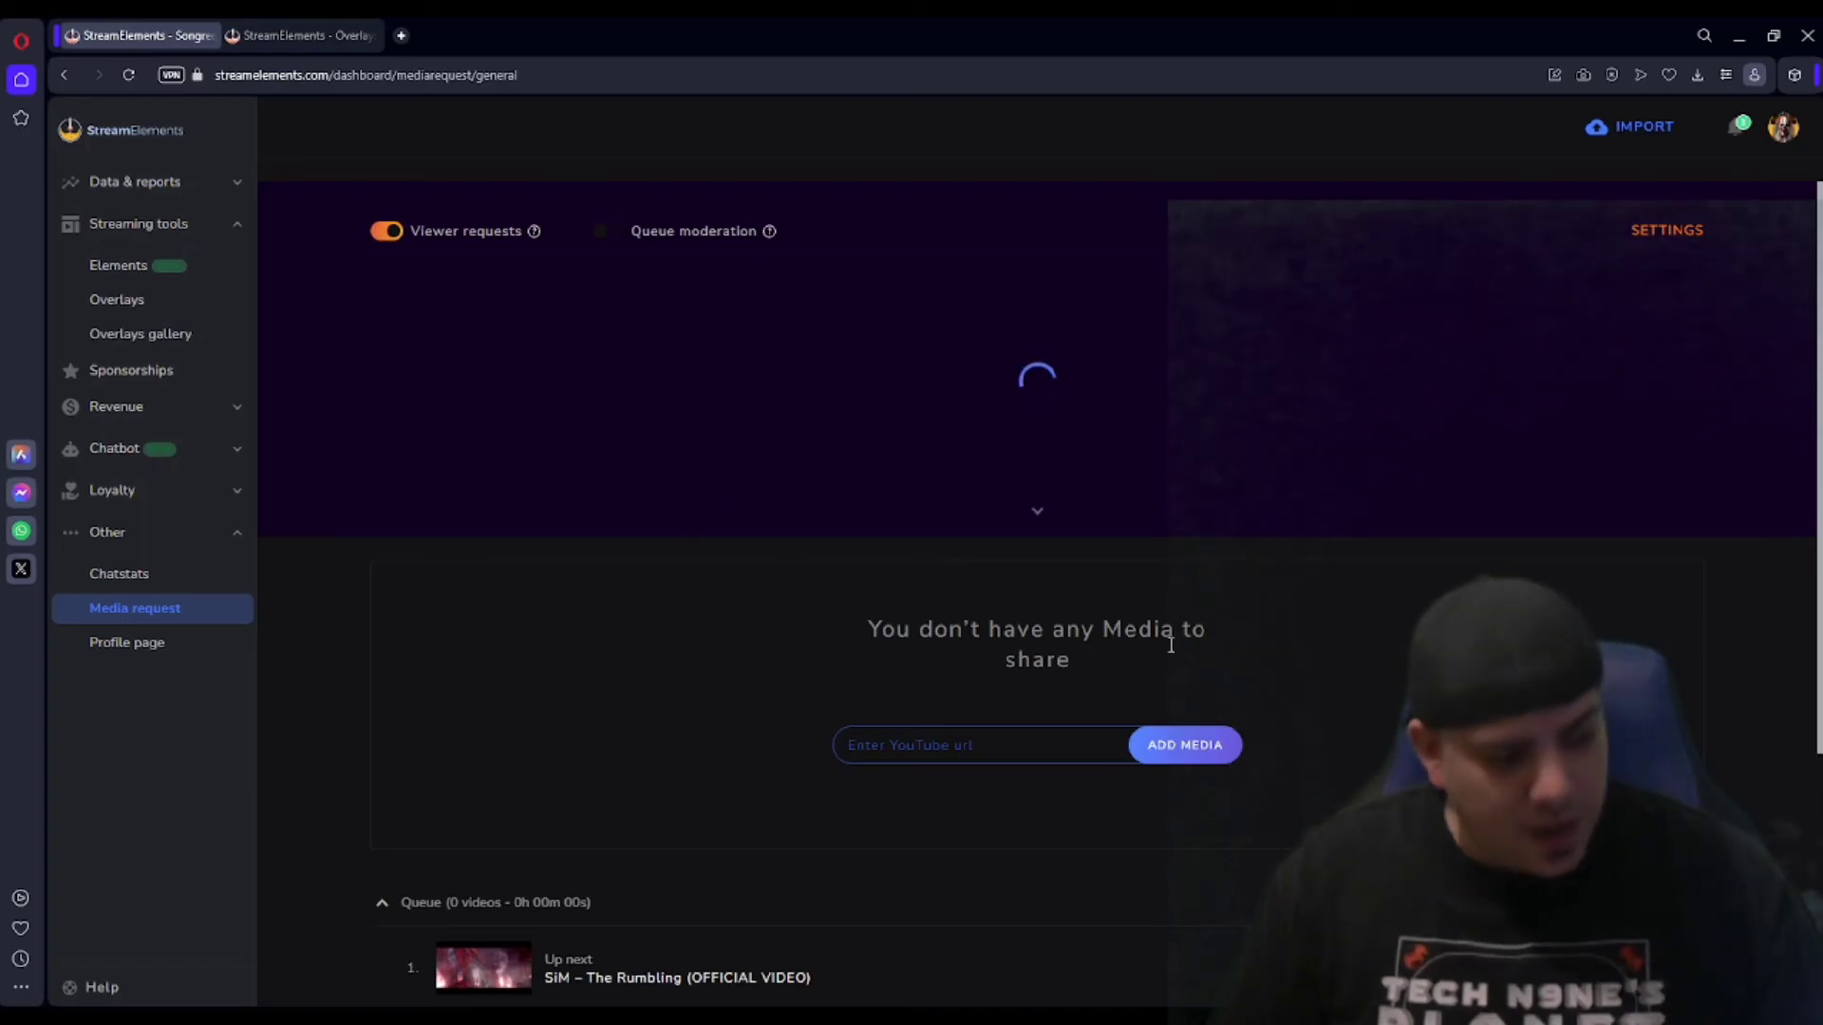
{"action": "double_click", "coordinate": [957, 38]}
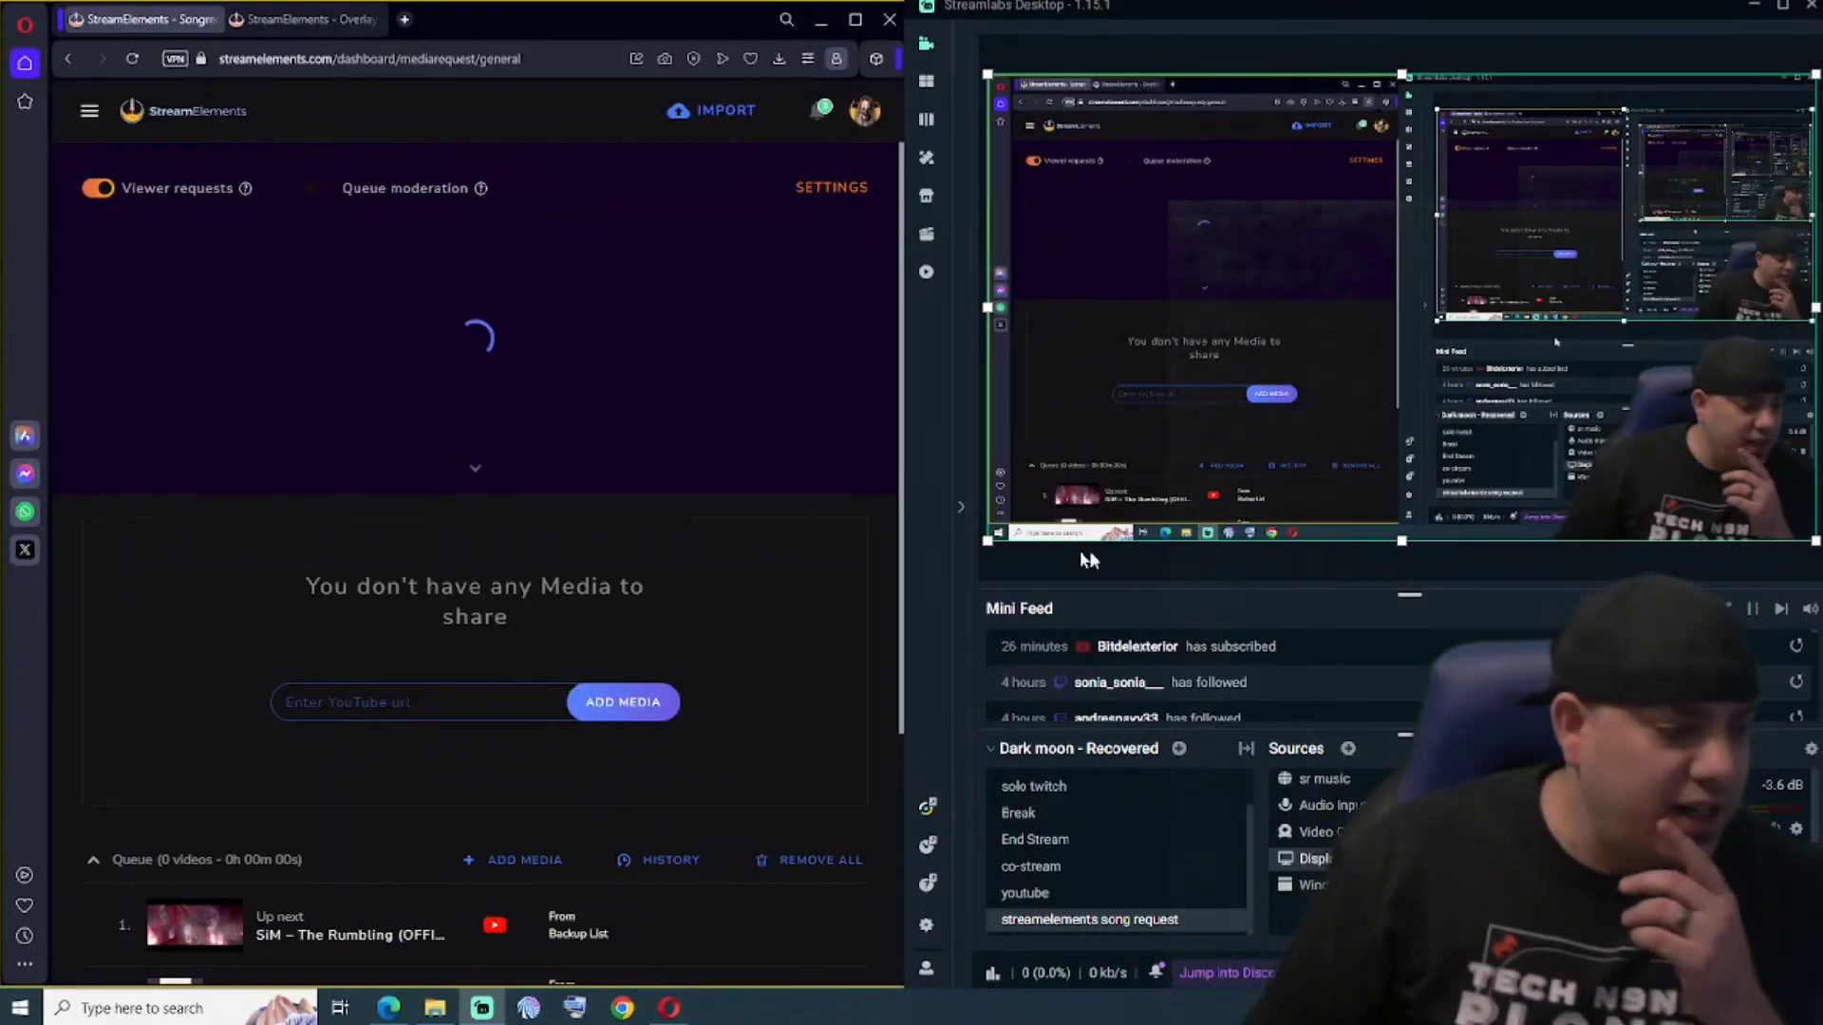
Step: Show the now-playing video, SiM – The Rumbling, on stream from the Media request page
{"action": "left_click", "coordinate": [150, 77]}
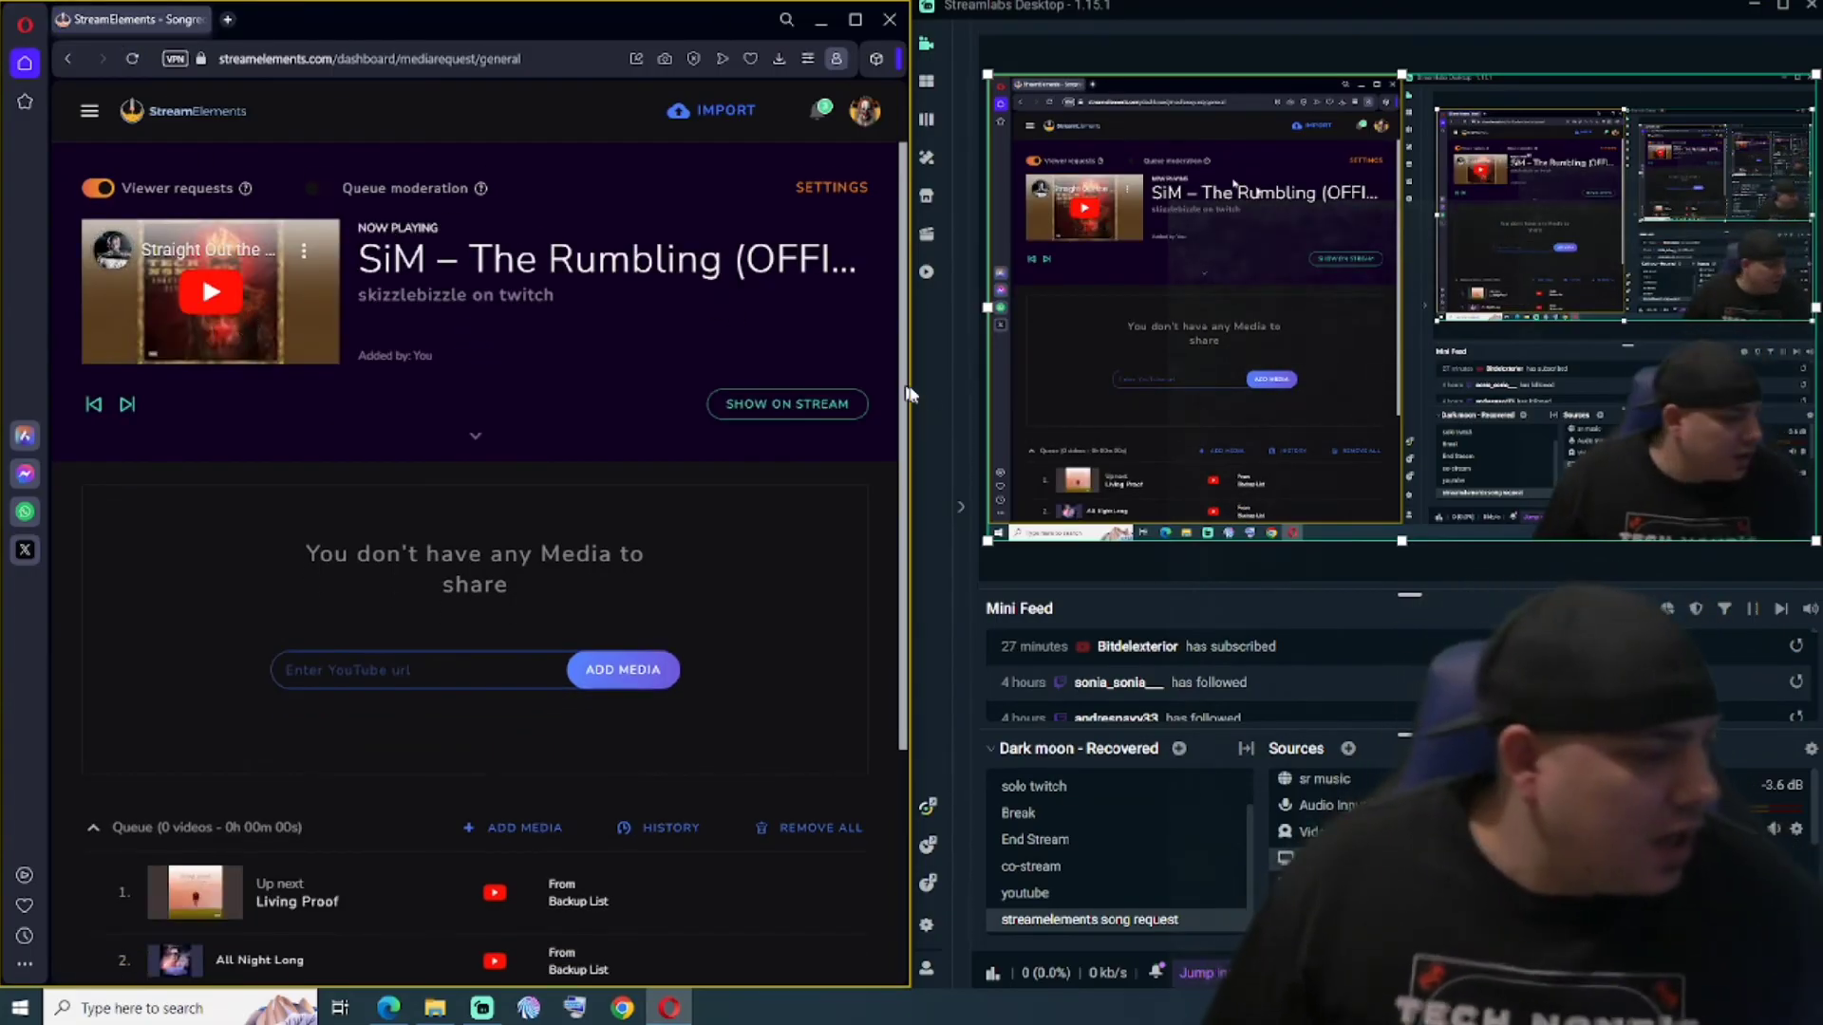
{"action": "left_click", "coordinate": [777, 409]}
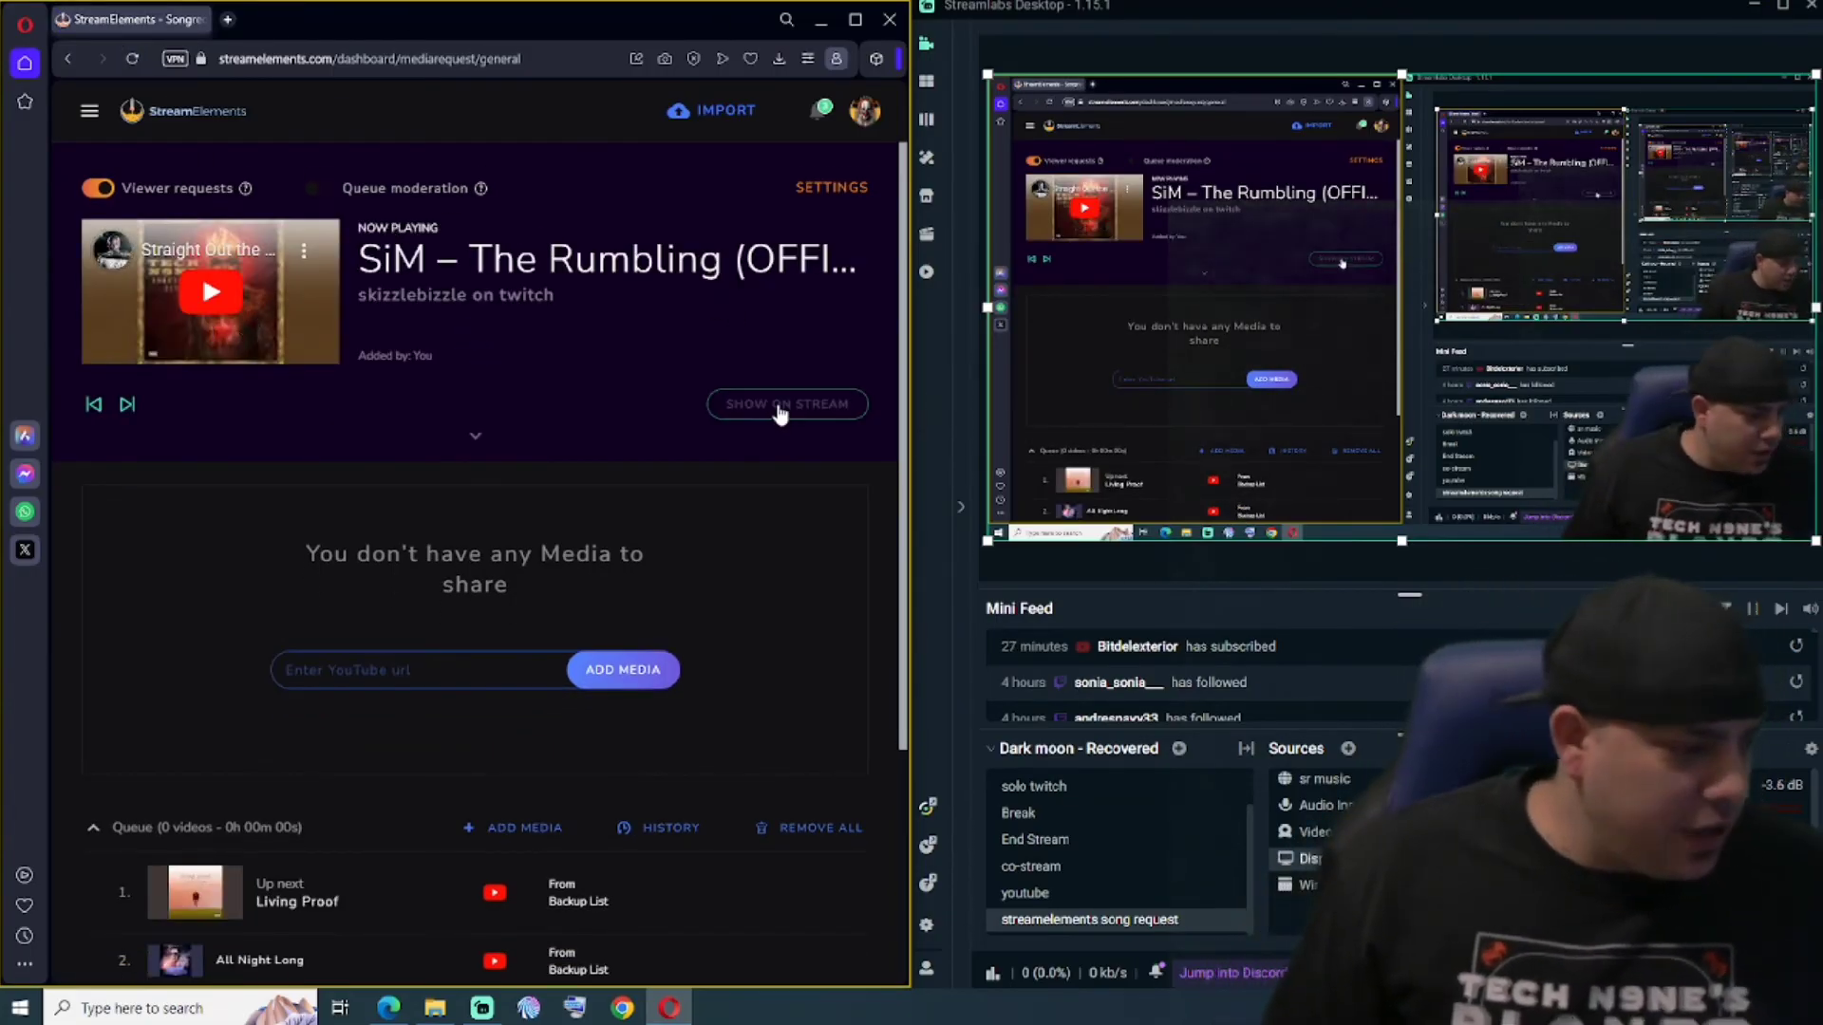